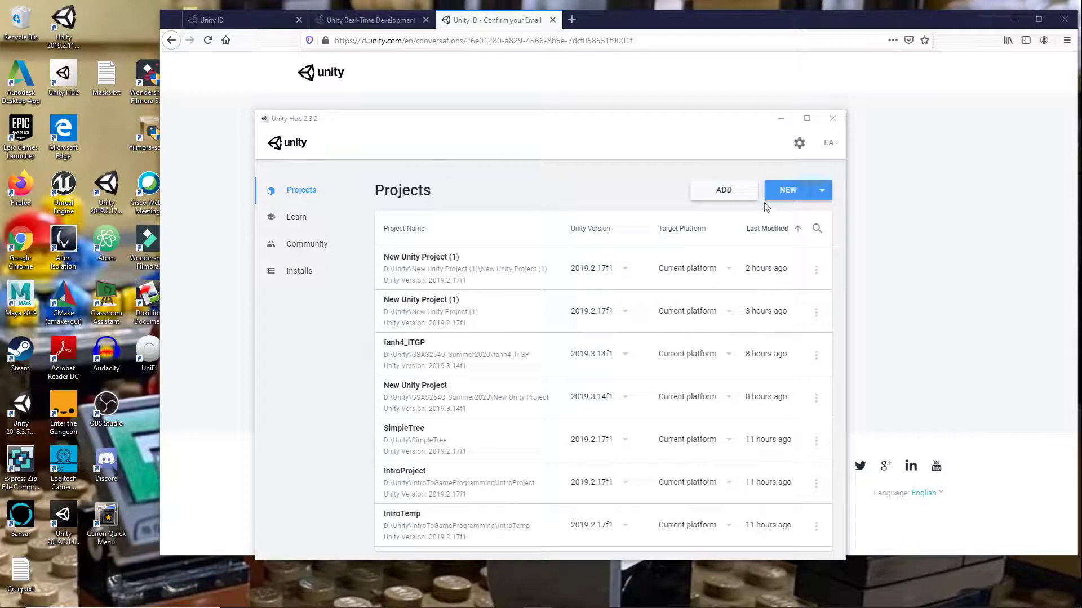
- Create a new 2D Unity project named with the account's username followed by "_project"
{"action": "left_click", "coordinate": [792, 190]}
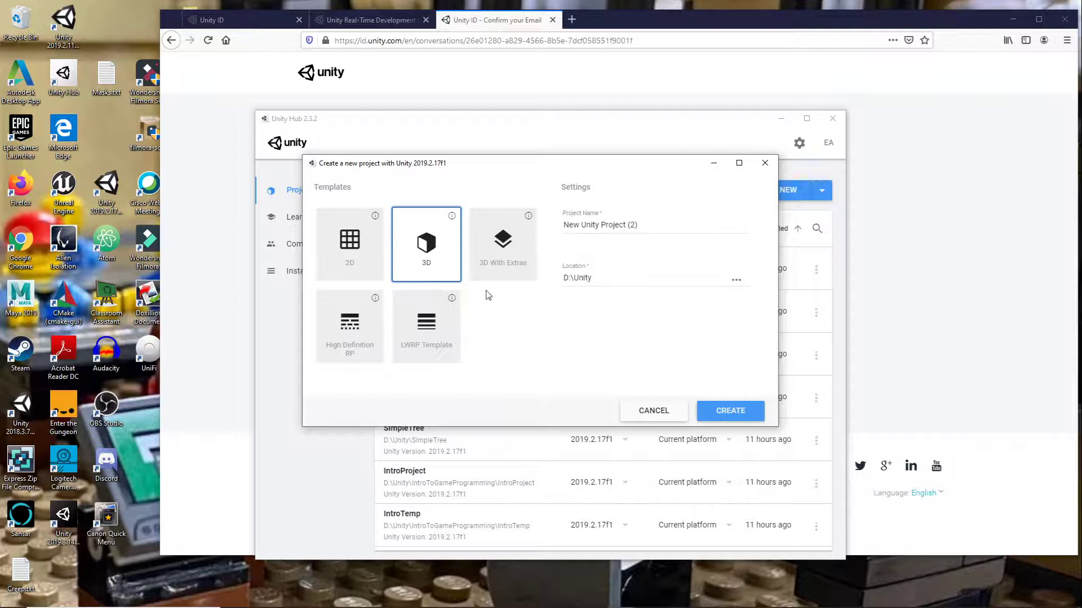
{"action": "left_click", "coordinate": [355, 257]}
{"action": "left_click", "coordinate": [652, 225]}
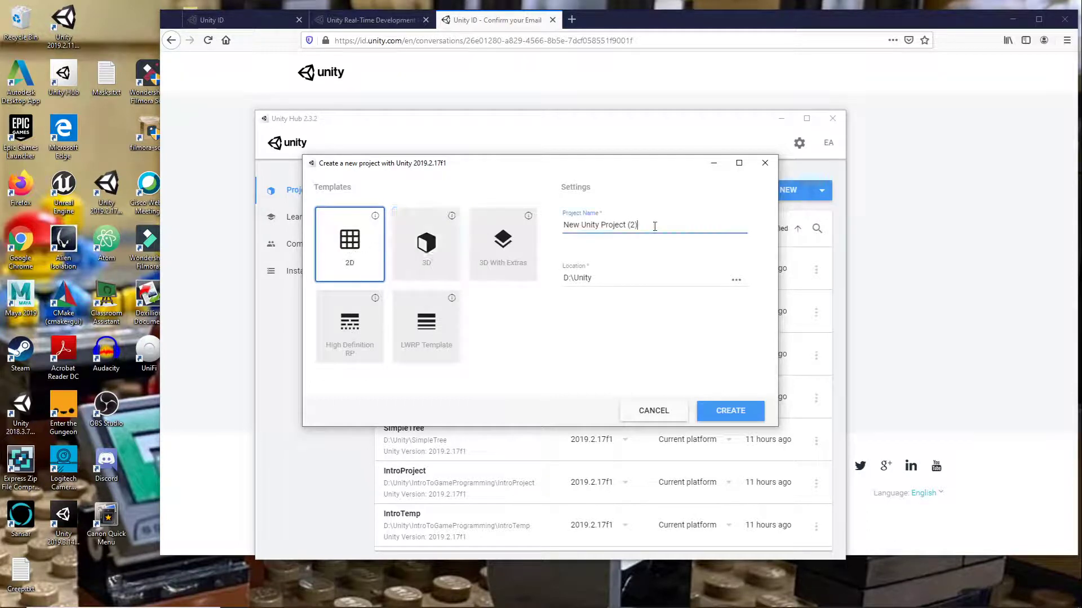
{"action": "left_click_drag", "start_coordinate": [652, 224], "coordinate": [529, 227]}
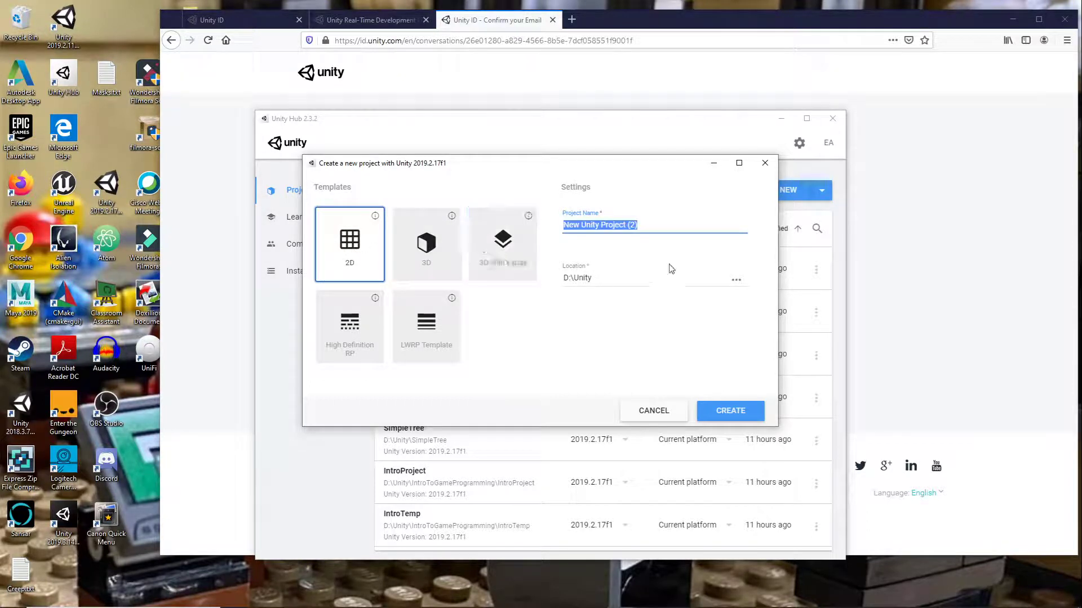
{"action": "type", "text": "eamere"}
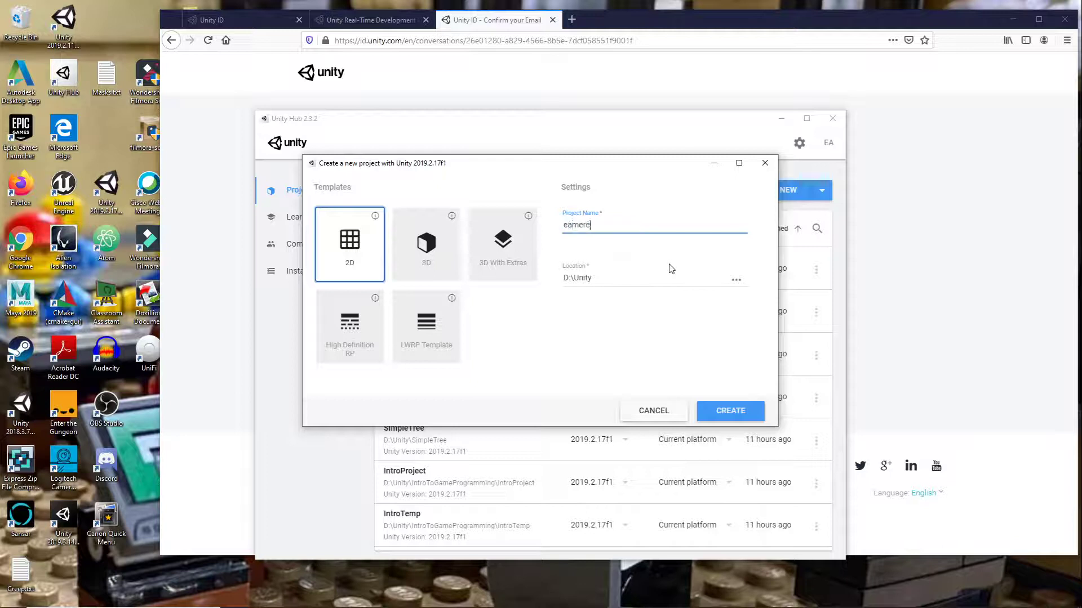
{"action": "type", "text": "s_project"}
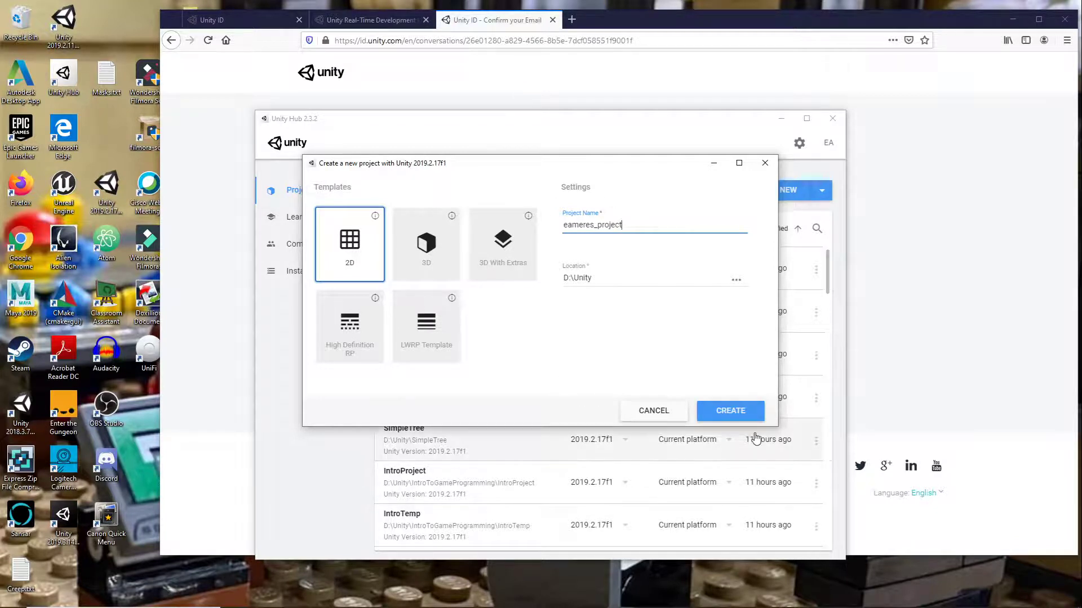
{"action": "left_click", "coordinate": [730, 411]}
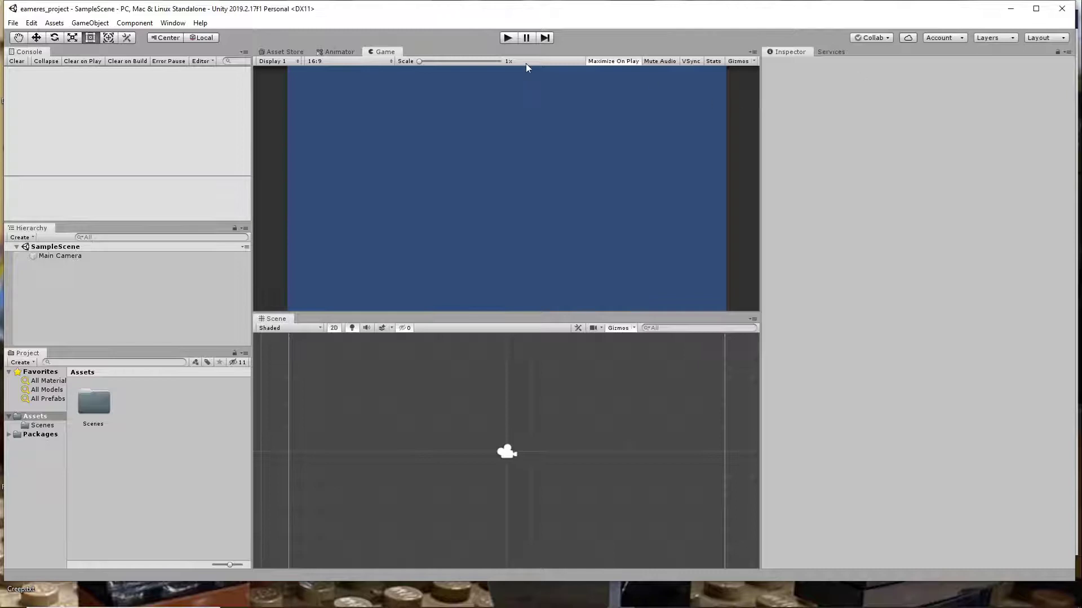
- Create a Unity Project ID under the account's own organization and turn on the Collaborate service
{"action": "left_click", "coordinate": [836, 50]}
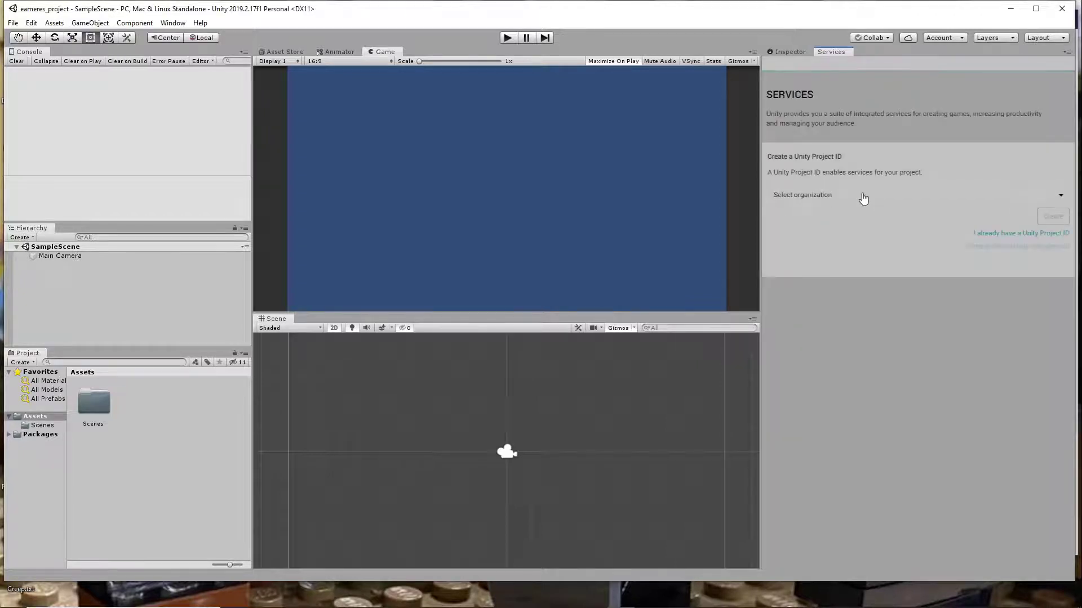
{"action": "left_click", "coordinate": [929, 195]}
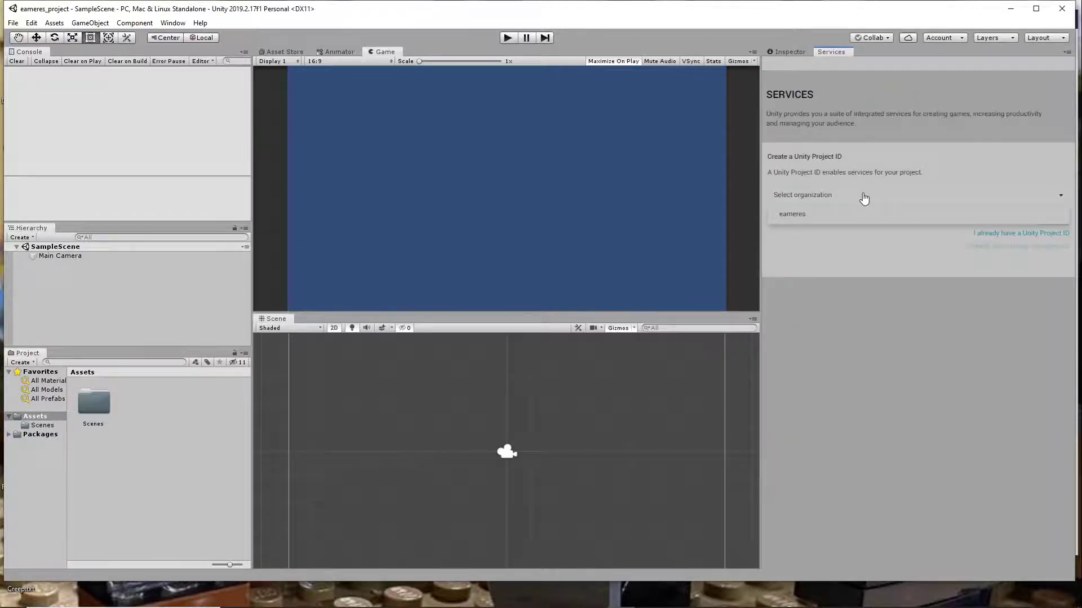
{"action": "left_click", "coordinate": [818, 214]}
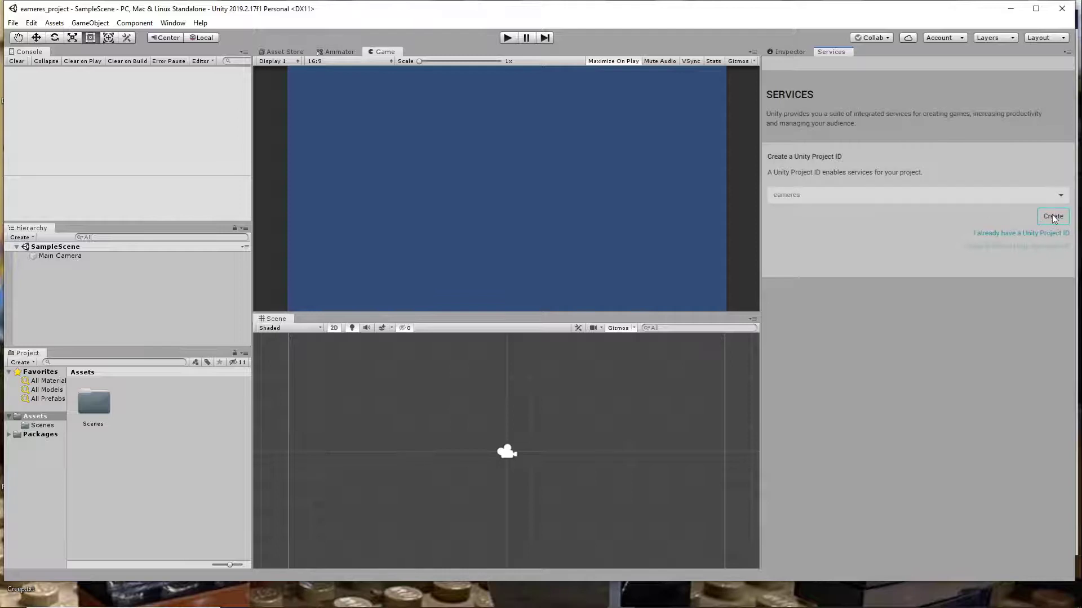
{"action": "left_click", "coordinate": [1053, 217]}
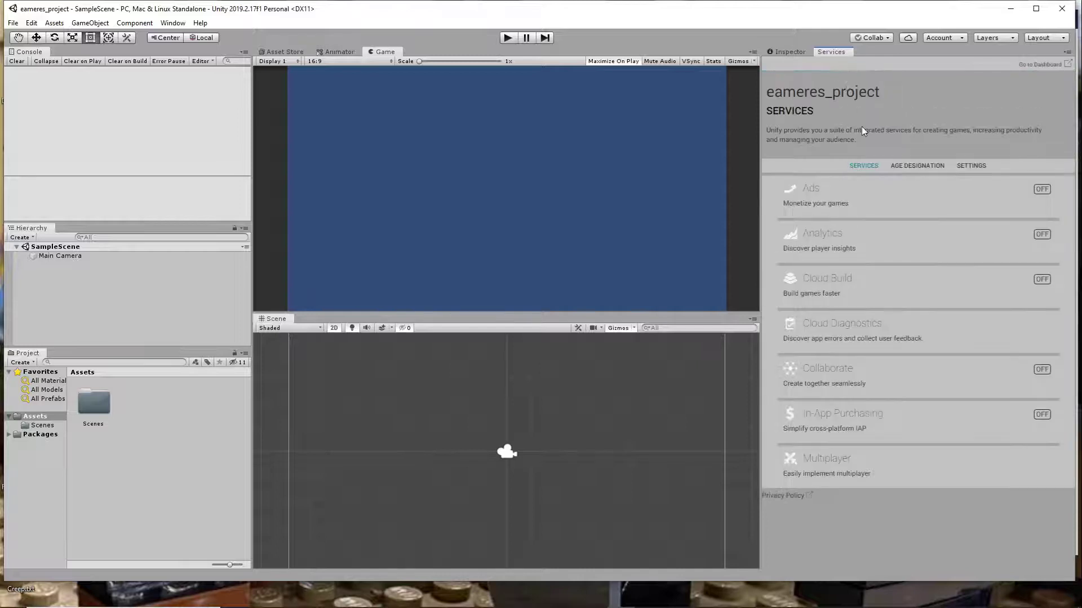
{"action": "left_click", "coordinate": [1043, 370]}
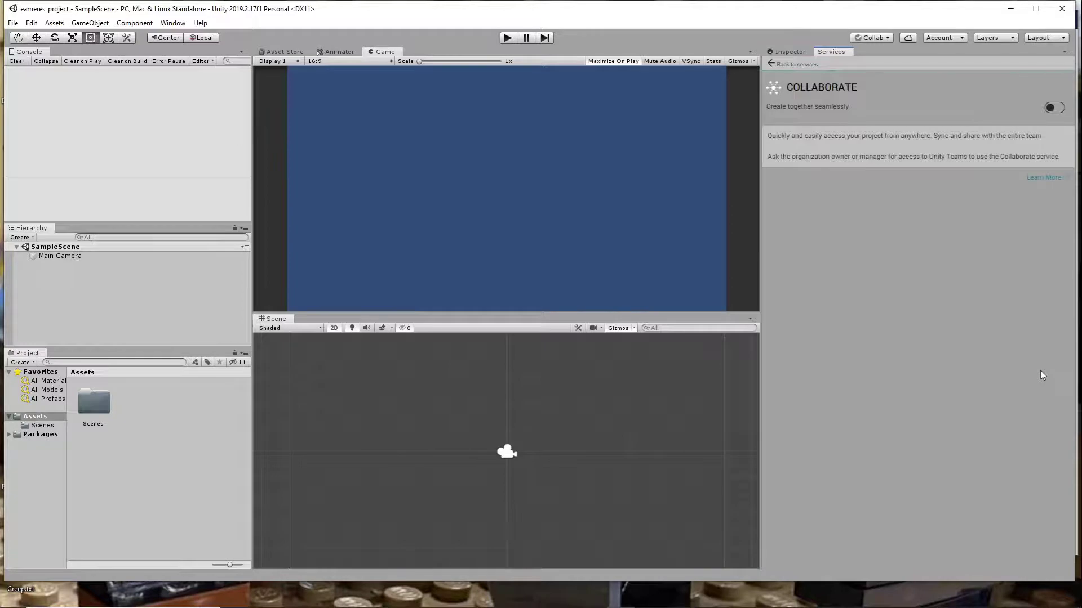
{"action": "left_click", "coordinate": [1053, 108]}
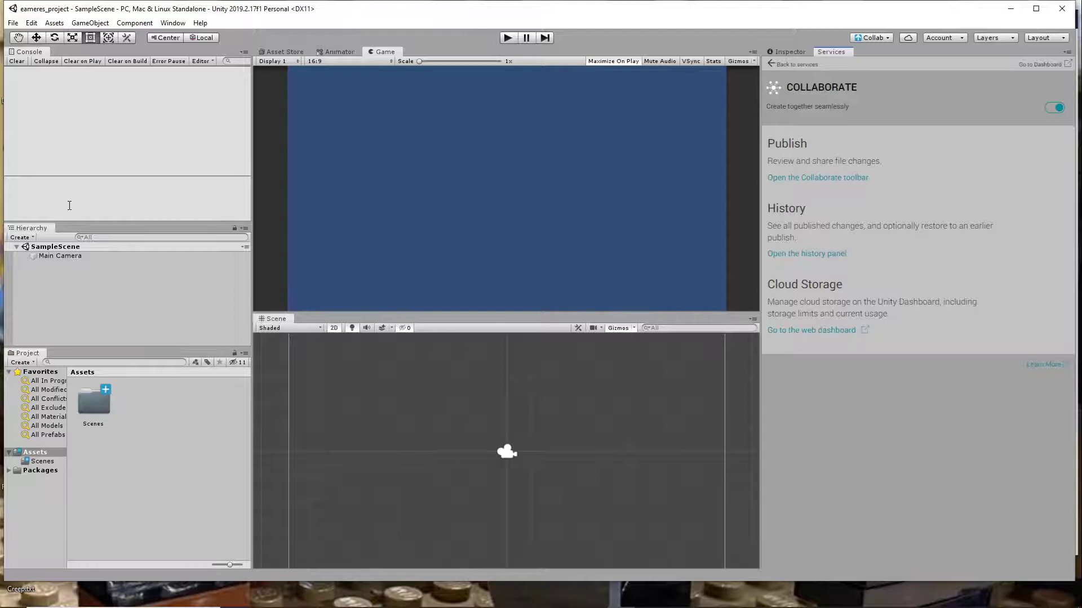
- Add a UI Text object to SampleScene
{"action": "left_click", "coordinate": [103, 417]}
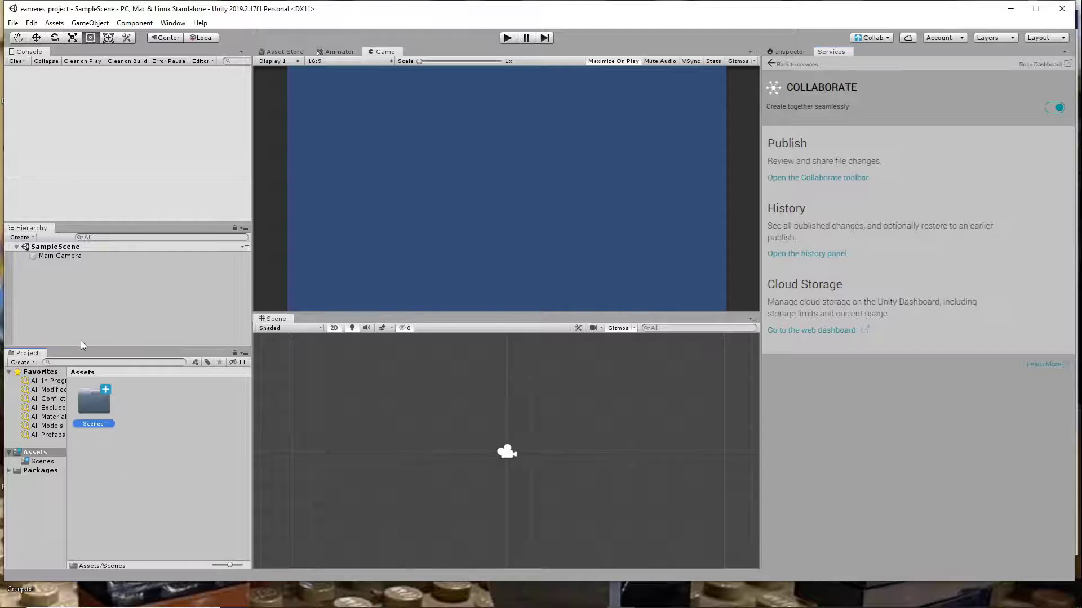
{"action": "right_click", "coordinate": [45, 289]}
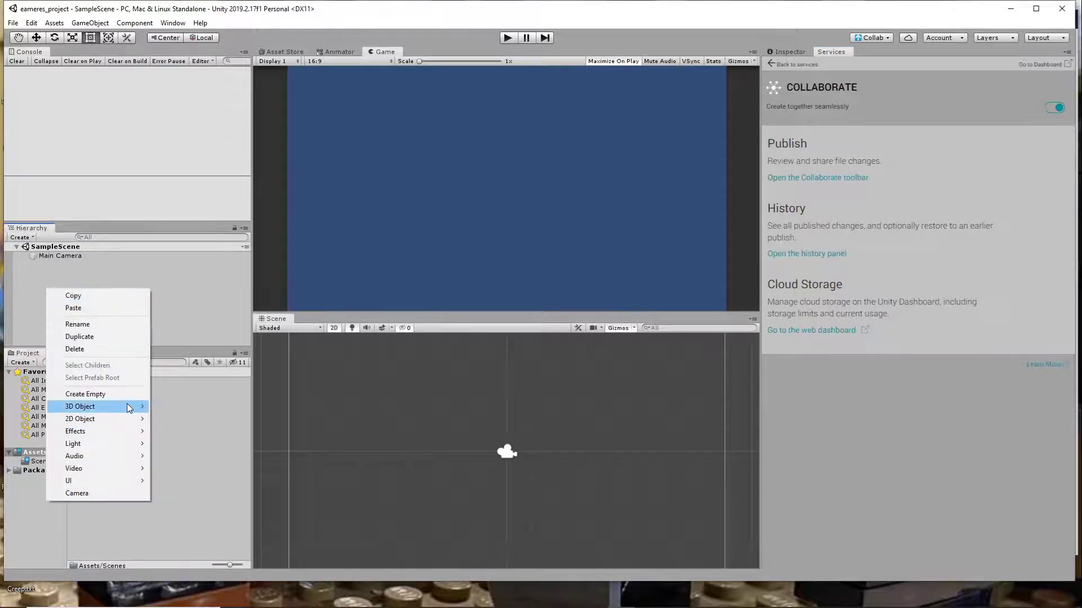
{"action": "mouse_move", "coordinate": [110, 482]}
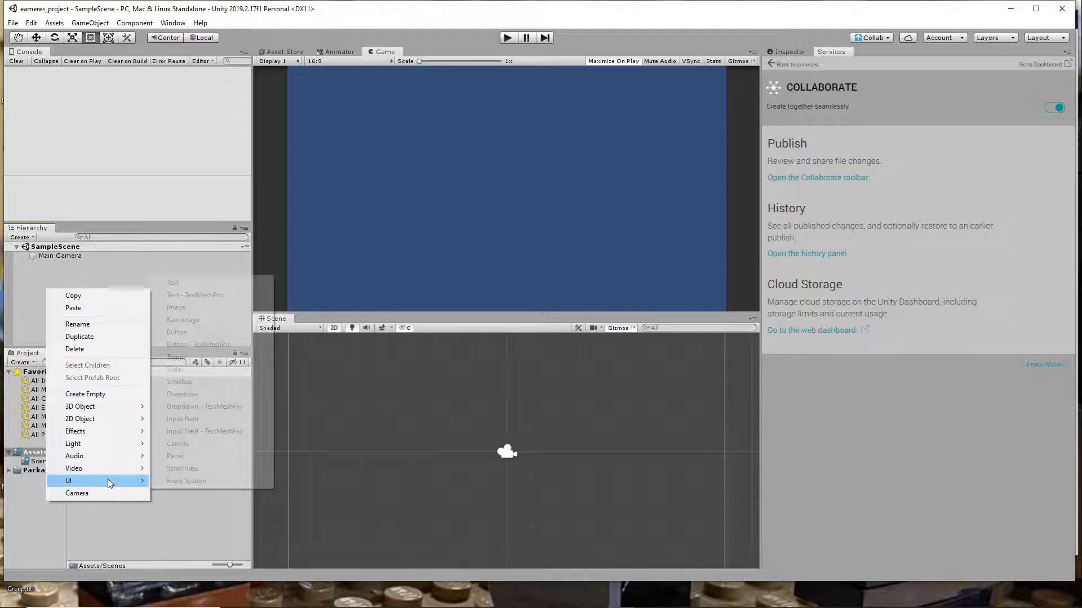
{"action": "left_click", "coordinate": [206, 284]}
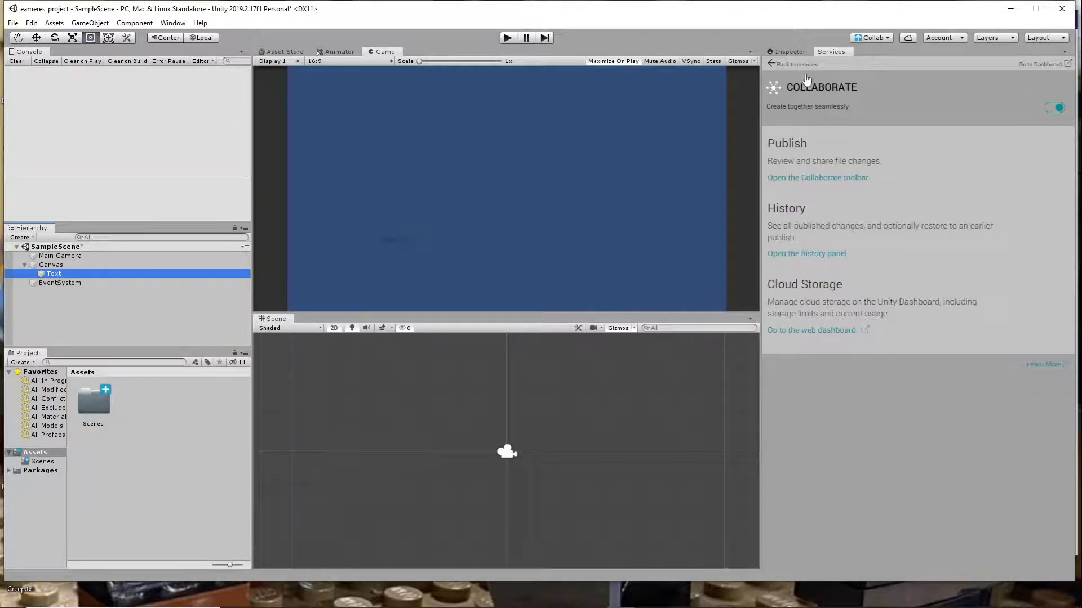
- Set the Text object's content to "Welcome To My New Project!" and its font size to 48
{"action": "left_click", "coordinate": [794, 51]}
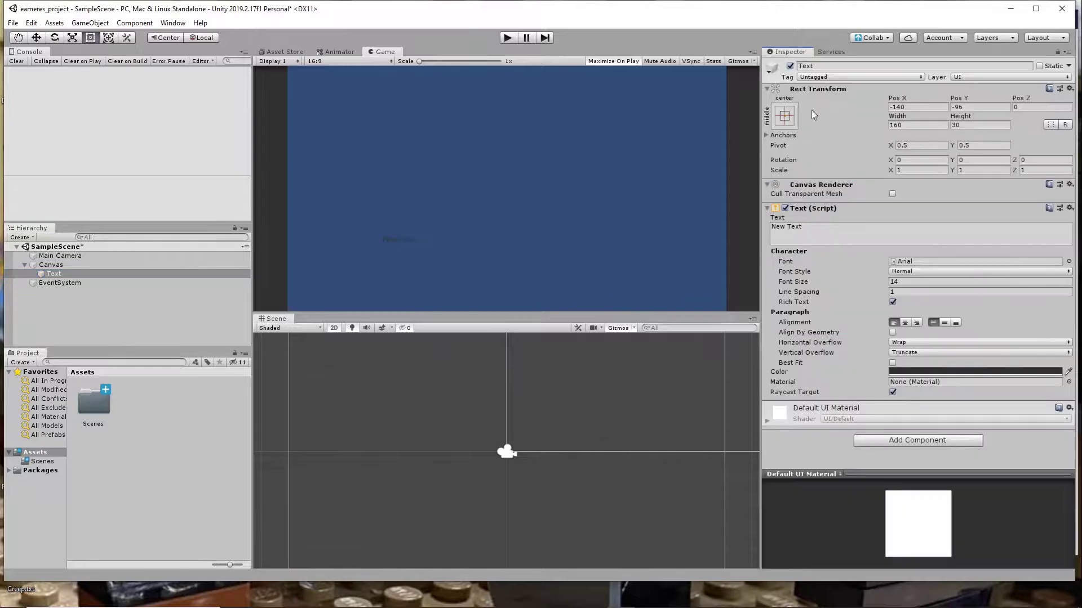
{"action": "left_click", "coordinate": [832, 230]}
{"action": "type", "text": "W"}
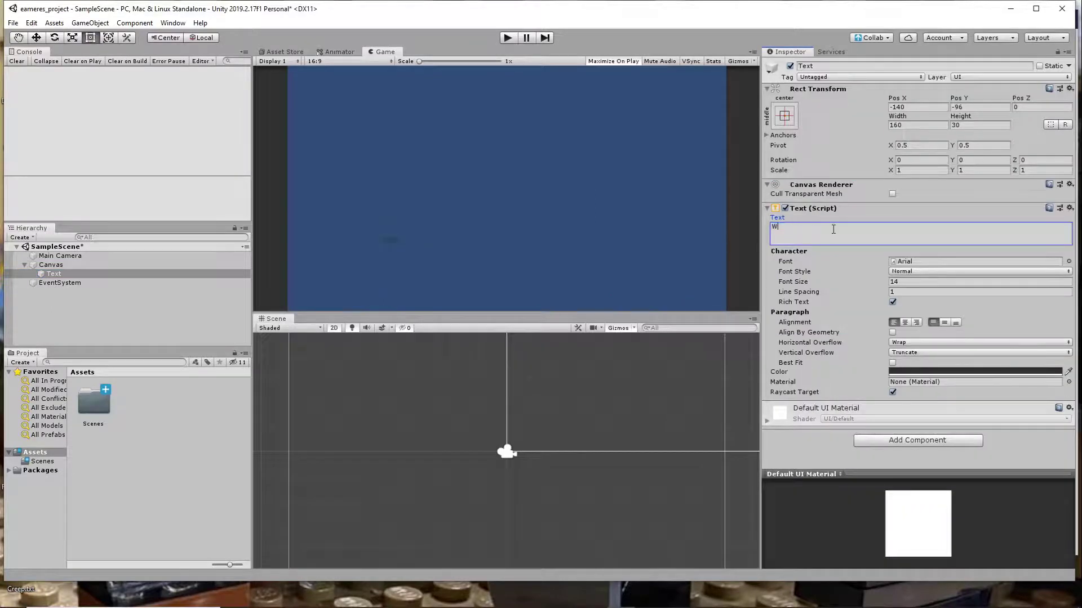
{"action": "type", "text": "elxome To"}
{"action": "key", "text": "BackSpace"}
{"action": "key", "text": "BackSpace"}
{"action": "key", "text": "BackSpace"}
{"action": "key", "text": "BackSpace"}
{"action": "key", "text": "BackSpace"}
{"action": "key", "text": "BackSpace"}
{"action": "key", "text": "BackSpace"}
{"action": "type", "text": "come To My New Project!"}
{"action": "left_click", "coordinate": [950, 283]}
{"action": "type", "text": "48"}
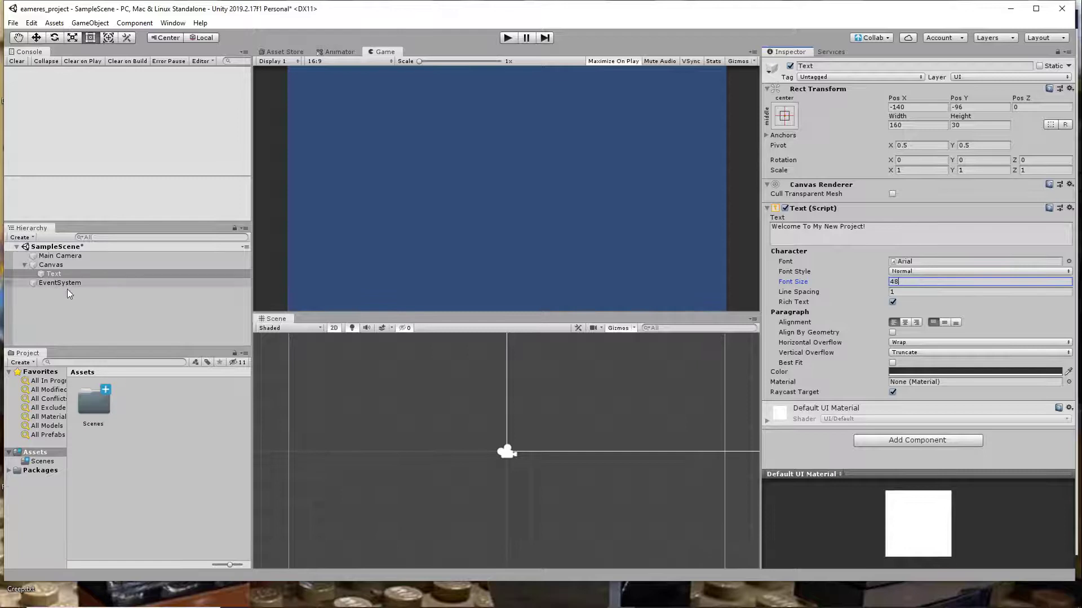
- Enlarge the Text object's rectangle in the scene to about 252 wide and 174 high
{"action": "left_click", "coordinate": [64, 274]}
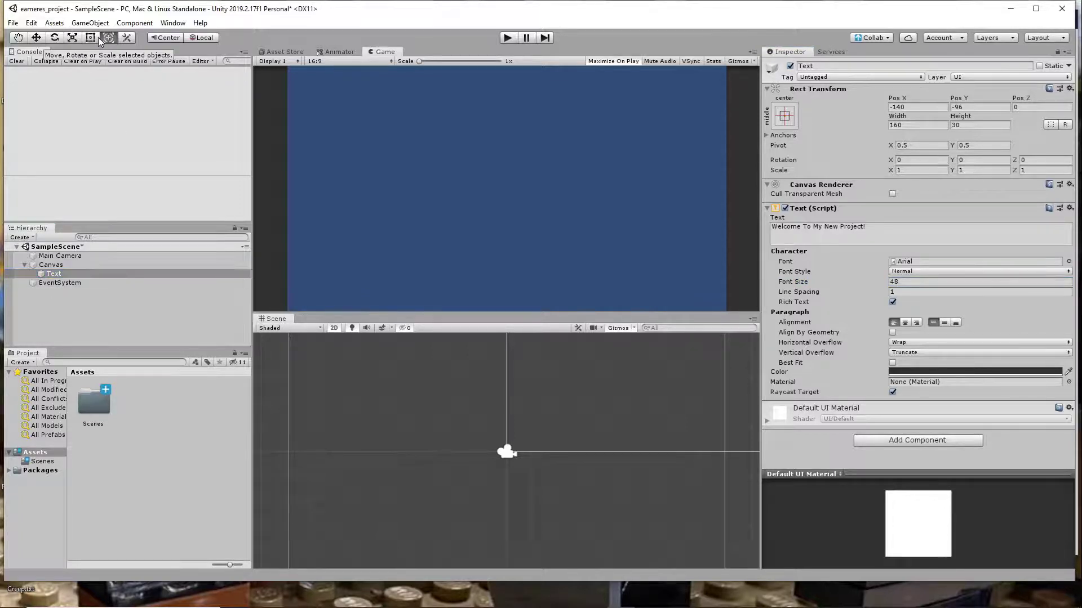
{"action": "double_click", "coordinate": [53, 274]}
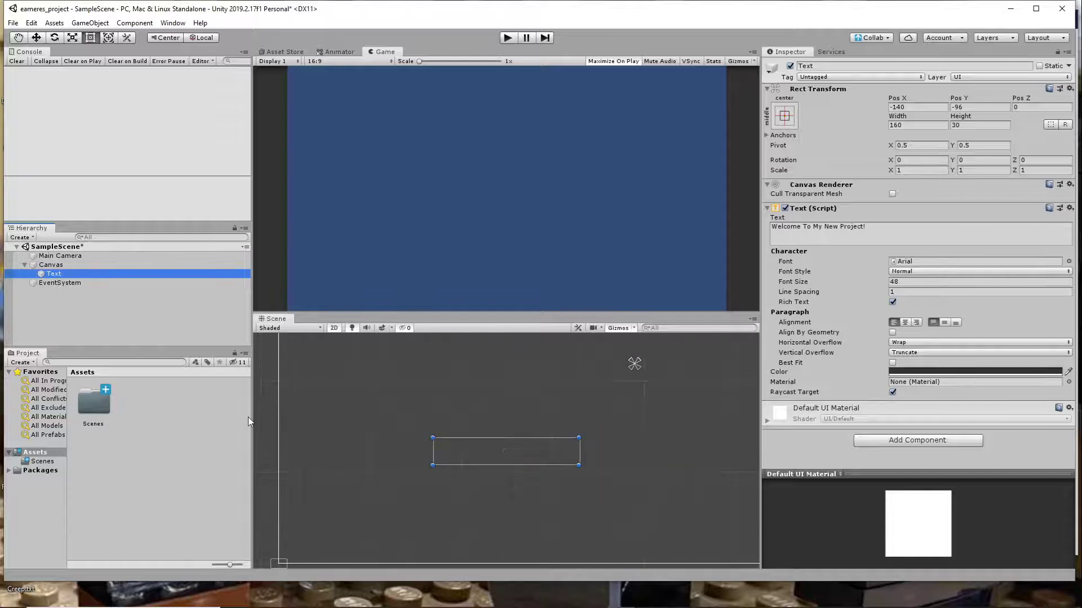
{"action": "left_click_drag", "start_coordinate": [434, 445], "coordinate": [351, 365]}
{"action": "left_click_drag", "start_coordinate": [578, 465], "coordinate": [579, 515]}
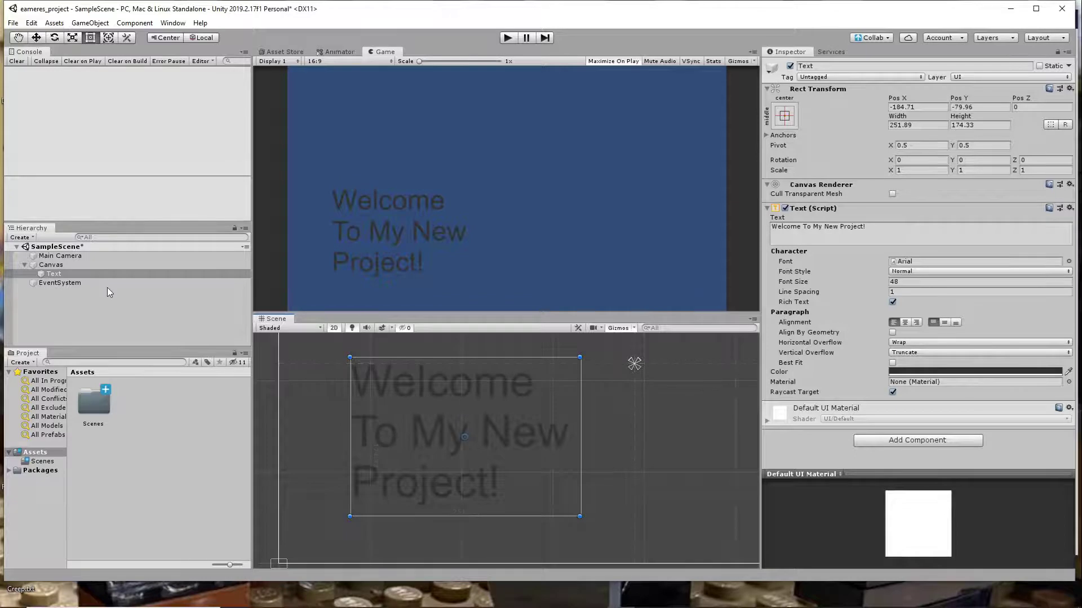
- Move the Text object within the canvas to about X -161, Y -16
{"action": "left_click", "coordinate": [62, 266]}
{"action": "double_click", "coordinate": [62, 266]}
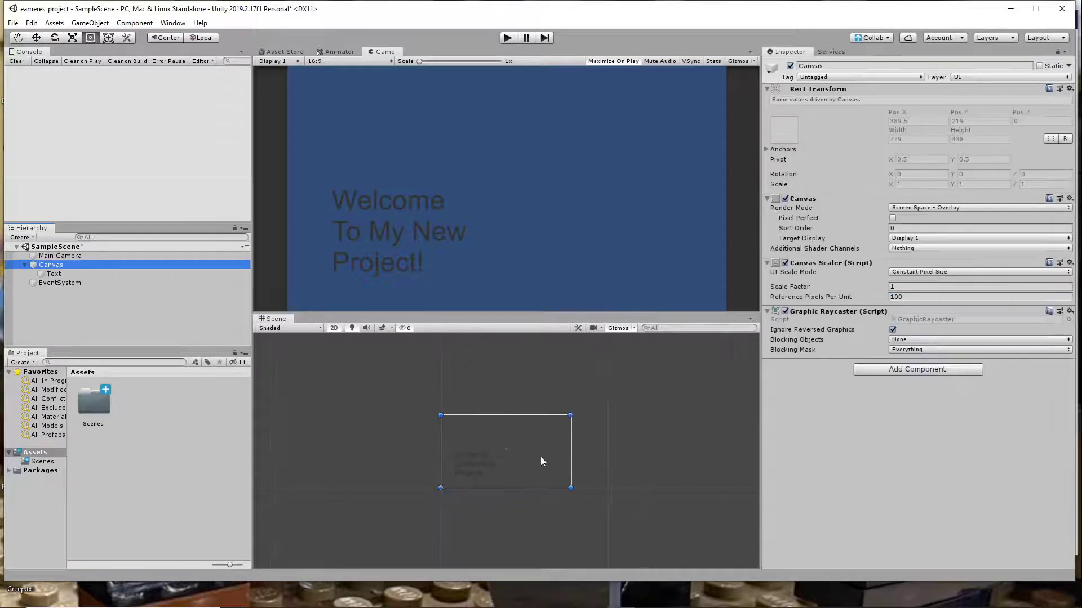
{"action": "left_click", "coordinate": [52, 274]}
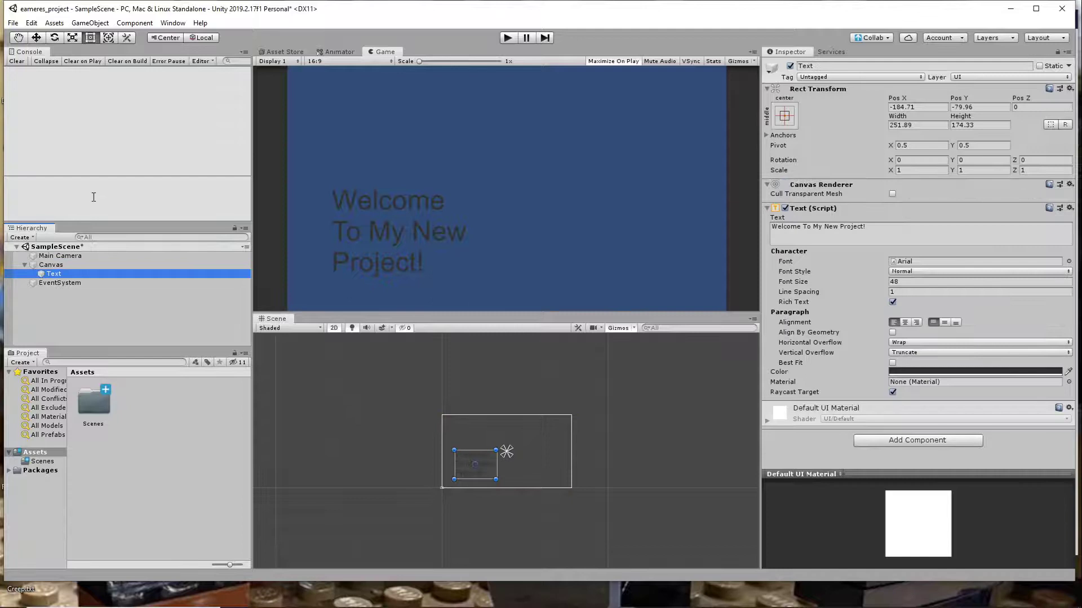
{"action": "key", "text": "w"}
{"action": "mouse_move", "coordinate": [472, 420]}
{"action": "left_mouse_down"}
{"action": "mouse_move", "coordinate": [473, 389]}
{"action": "mouse_move", "coordinate": [468, 411]}
{"action": "left_mouse_up"}
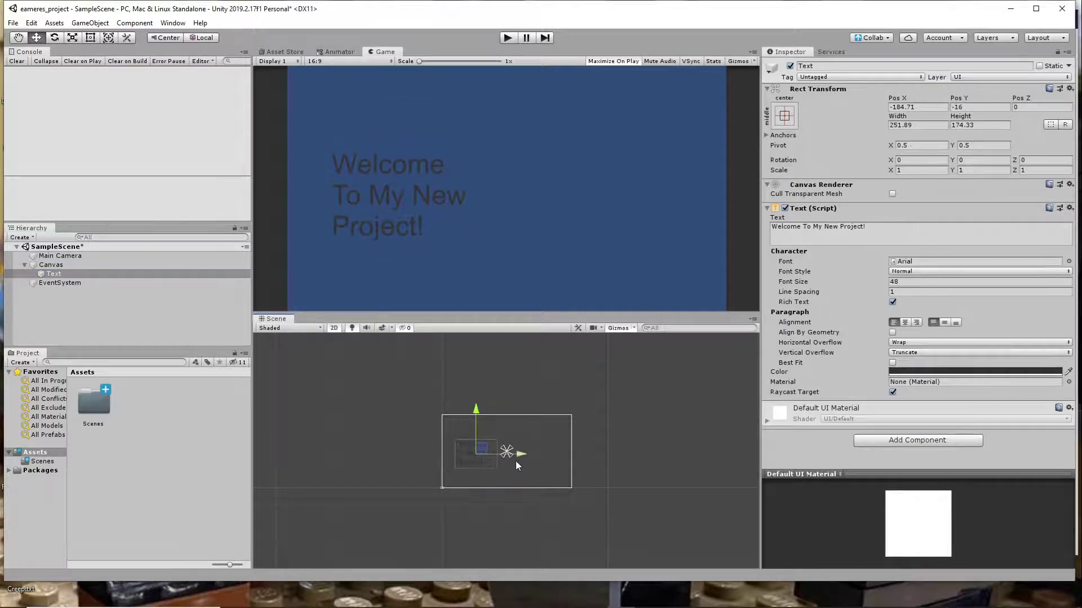
{"action": "left_click_drag", "start_coordinate": [516, 462], "coordinate": [520, 462]}
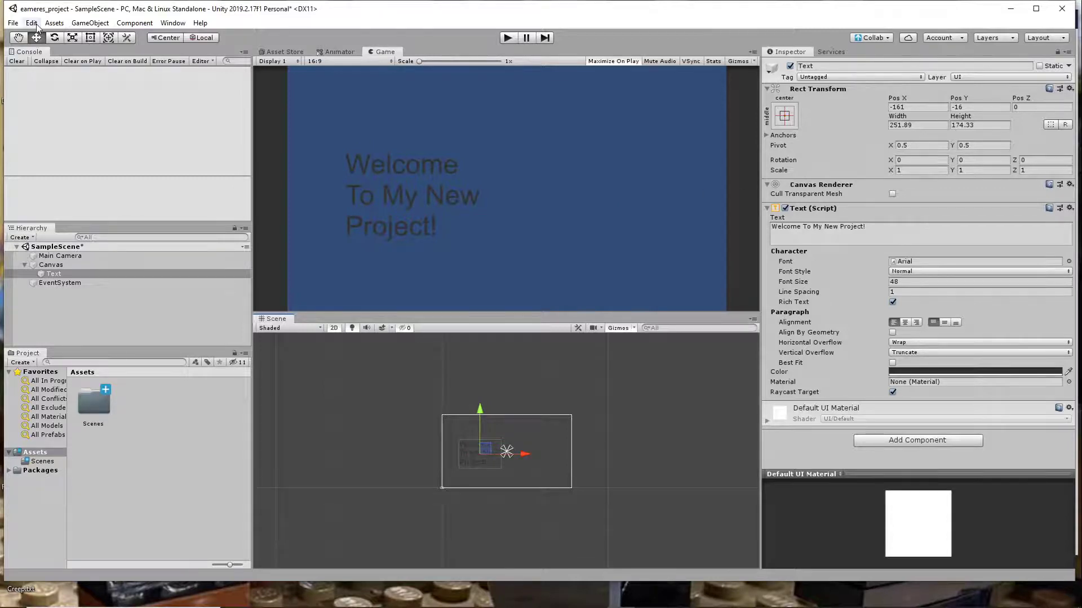
- Save the scene and publish the changes through Collab with the comment "ADded soem text, new commit!"
{"action": "left_click", "coordinate": [13, 23]}
{"action": "left_click", "coordinate": [34, 66]}
{"action": "left_click", "coordinate": [869, 37]}
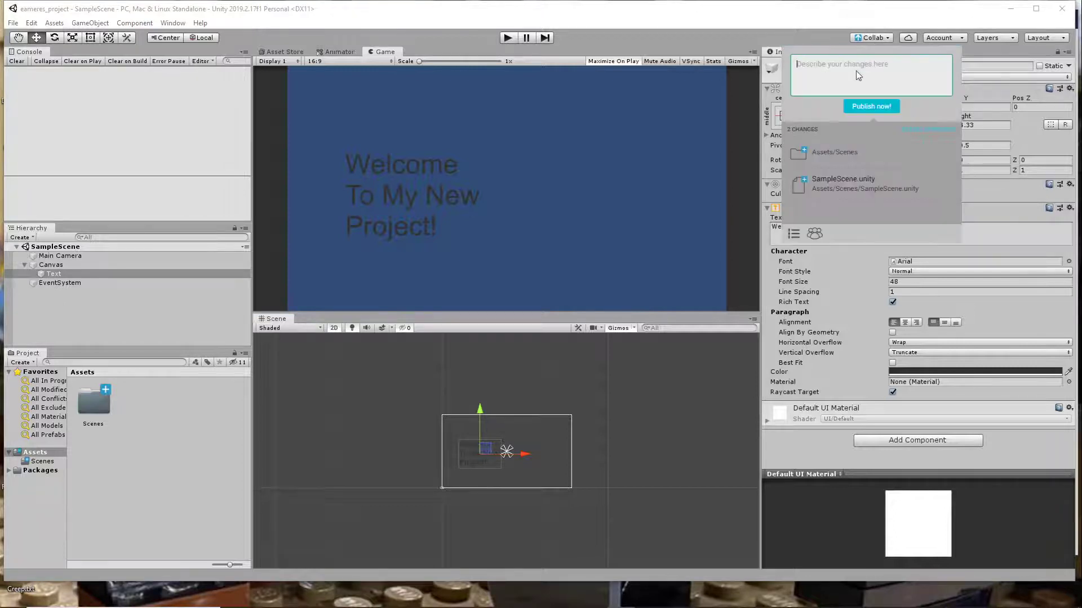
{"action": "type", "text": "ADded soem text, new commit!"}
{"action": "left_click", "coordinate": [880, 107]}
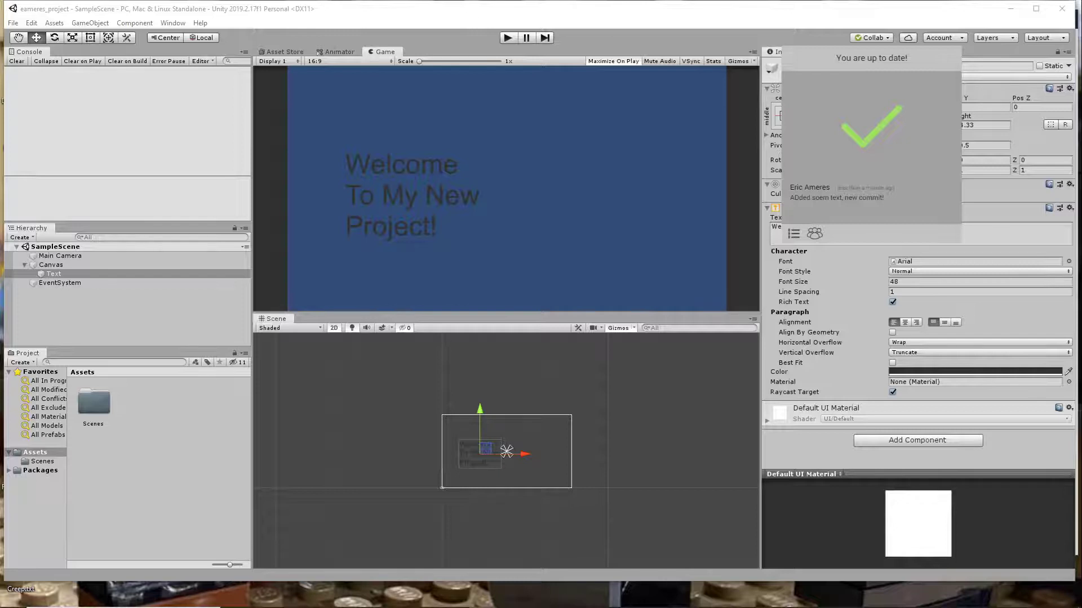
- Switch to the Unity Dashboard in the browser and place its window over the editor for managing project users
{"action": "left_click_drag", "start_coordinate": [789, 1], "coordinate": [692, 111]}
{"action": "left_click_drag", "start_coordinate": [754, 92], "coordinate": [506, 56]}
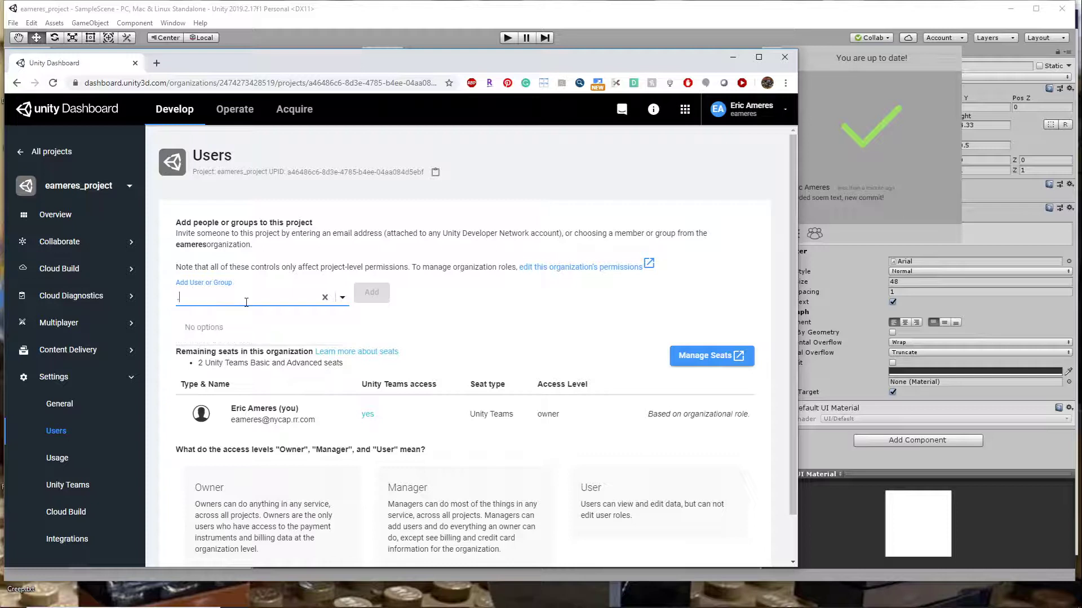
{"action": "type", "text": ".edu"}
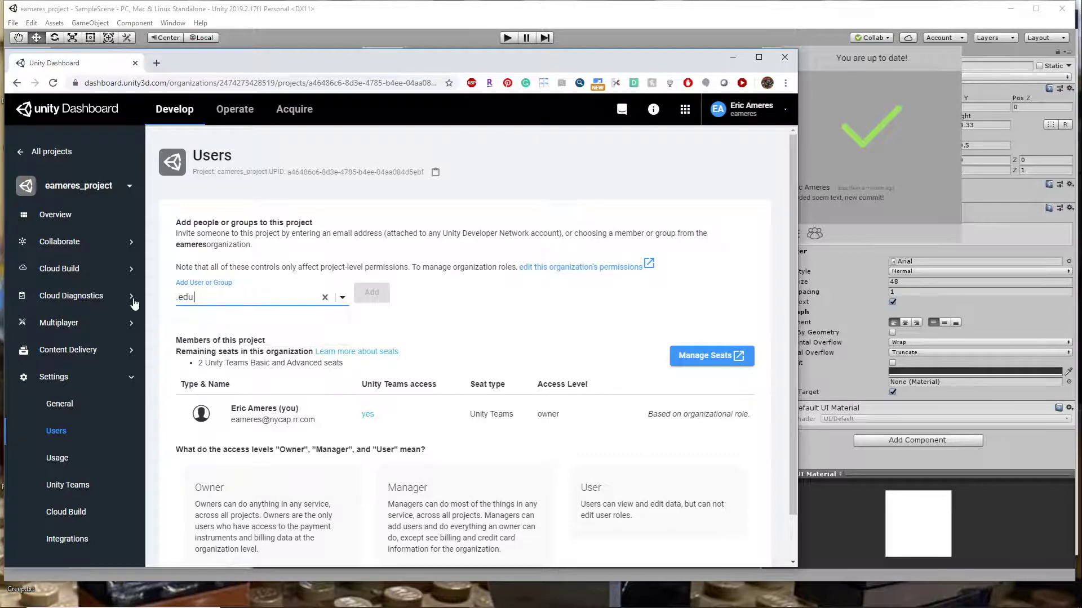
{"action": "left_click", "coordinate": [186, 297]}
{"action": "key", "text": "BackSpace"}
{"action": "key", "text": "BackSpace"}
{"action": "key", "text": "BackSpace"}
{"action": "key", "text": "BackSpace"}
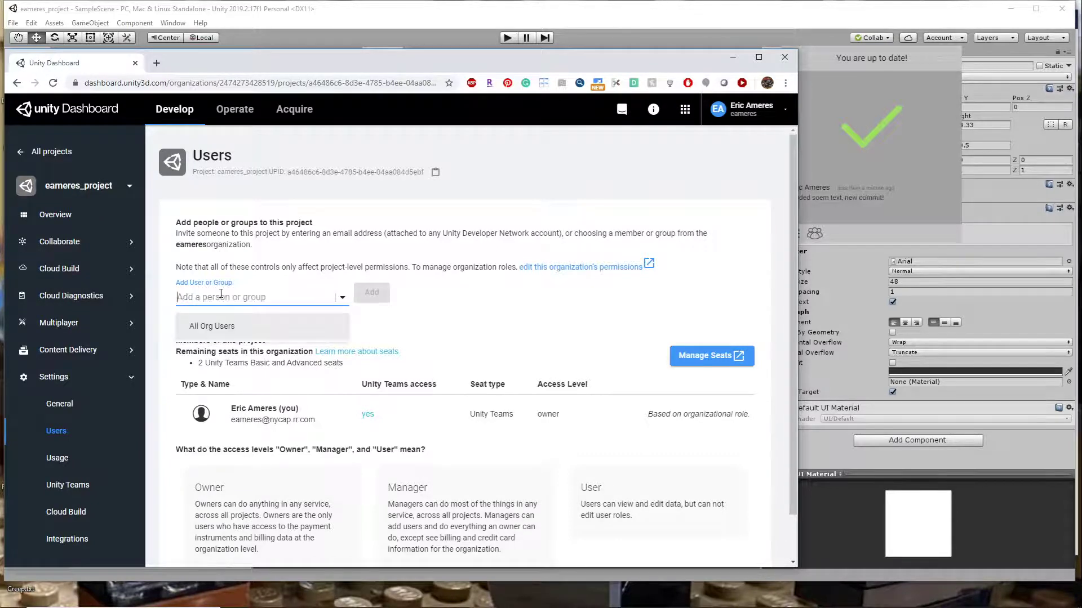
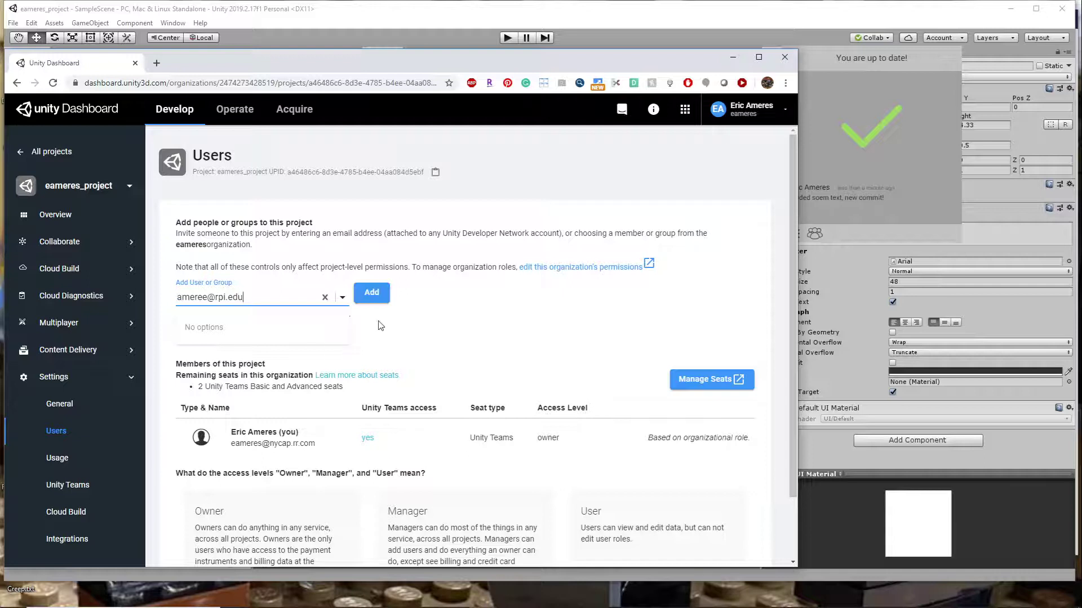
- Add a collaborator to the project by entering their e-mail address under Add User or Group
{"action": "left_click", "coordinate": [370, 296]}
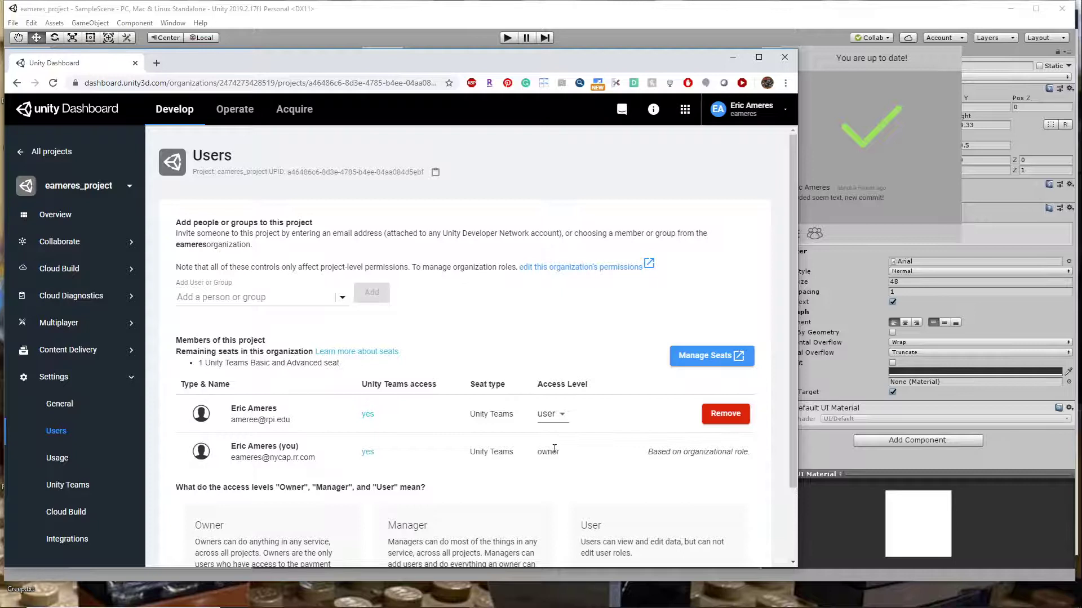
- Review the project's Users page and Unity Teams access, and return to the list of all projects
{"action": "scroll", "coordinate": [554, 449], "scroll_direction": "down", "scroll_amount": 2}
{"action": "scroll", "coordinate": [541, 371], "scroll_direction": "up", "scroll_amount": 2}
{"action": "left_click", "coordinate": [782, 110]}
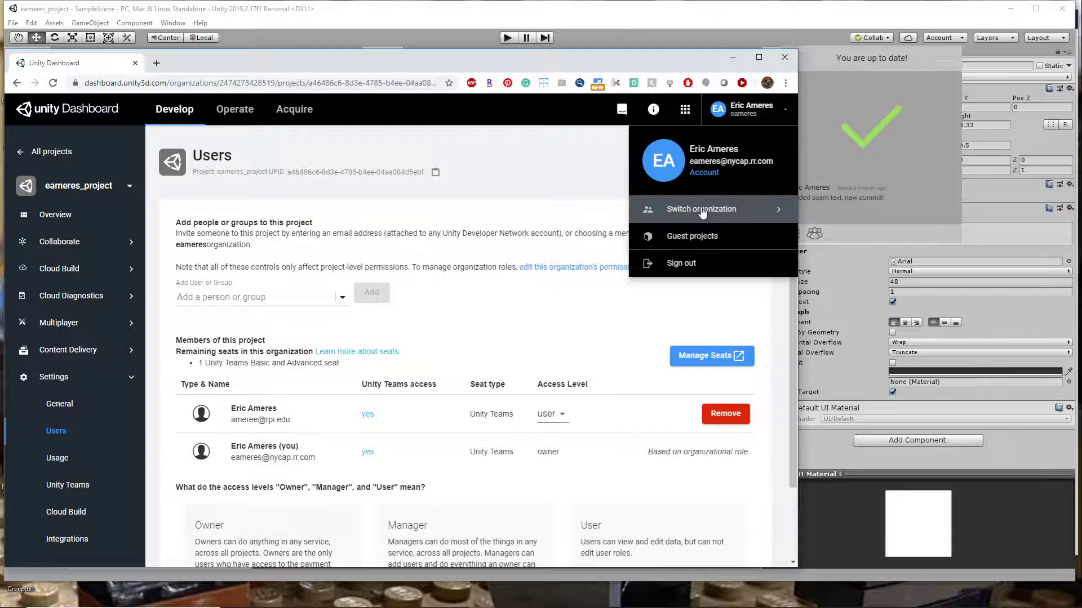
{"action": "left_click", "coordinate": [766, 214]}
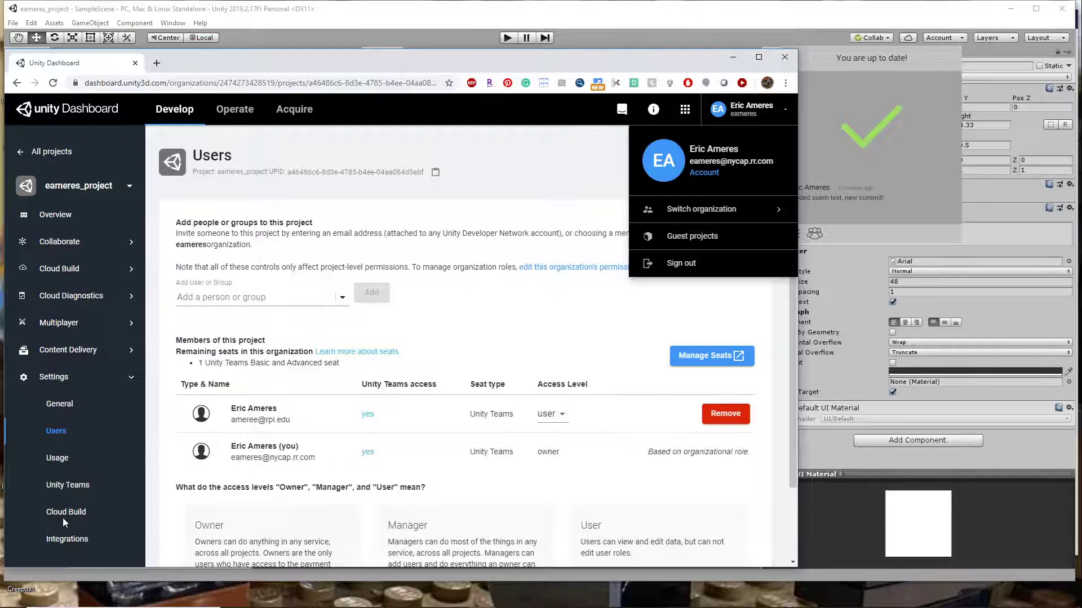
{"action": "left_click", "coordinate": [65, 487]}
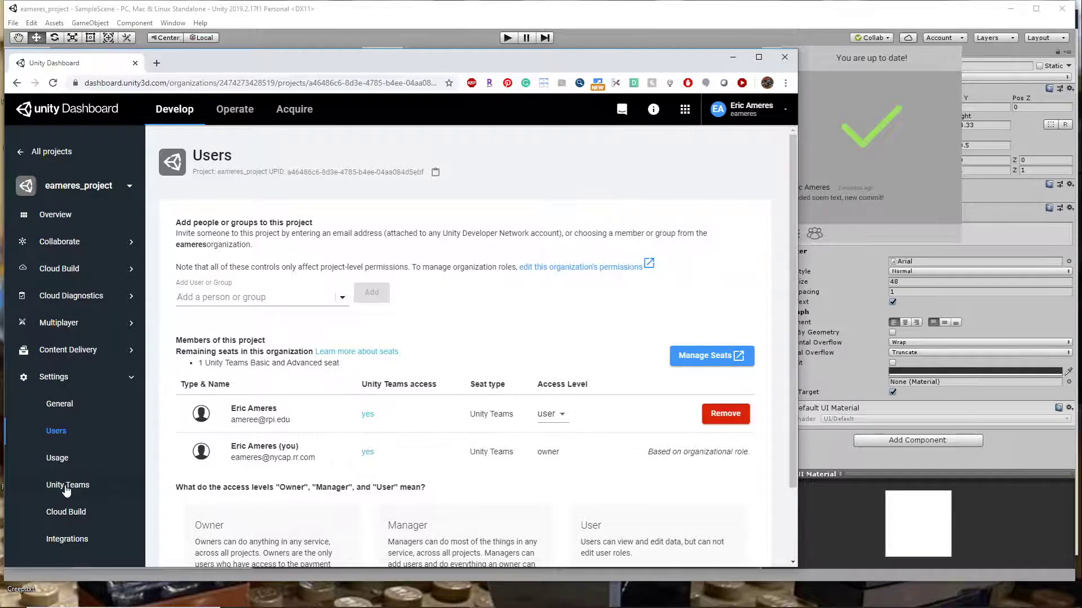
{"action": "left_click", "coordinate": [69, 486]}
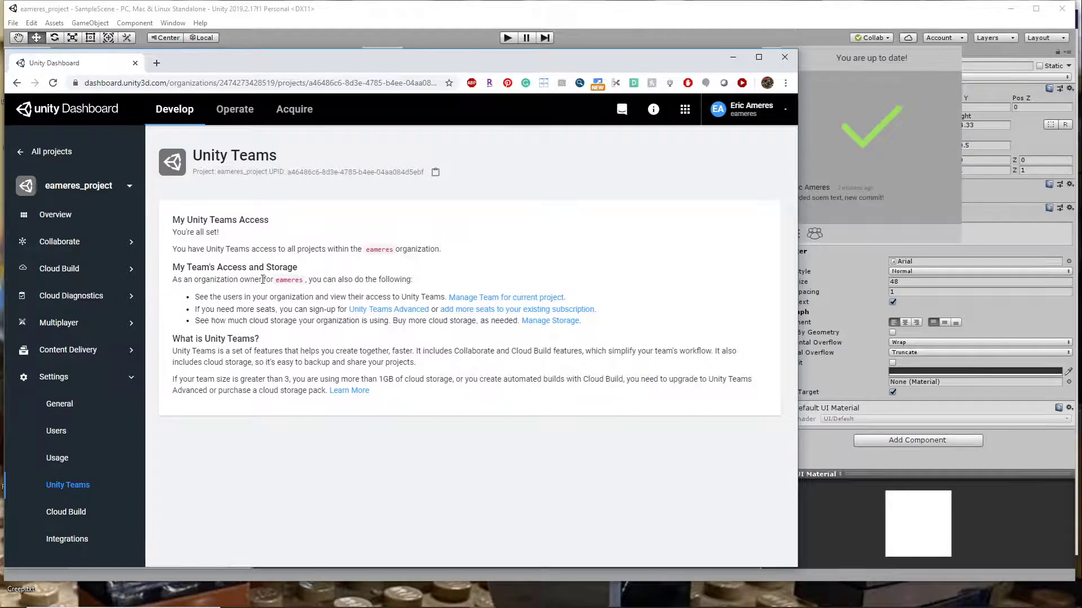
{"action": "left_click", "coordinate": [513, 298]}
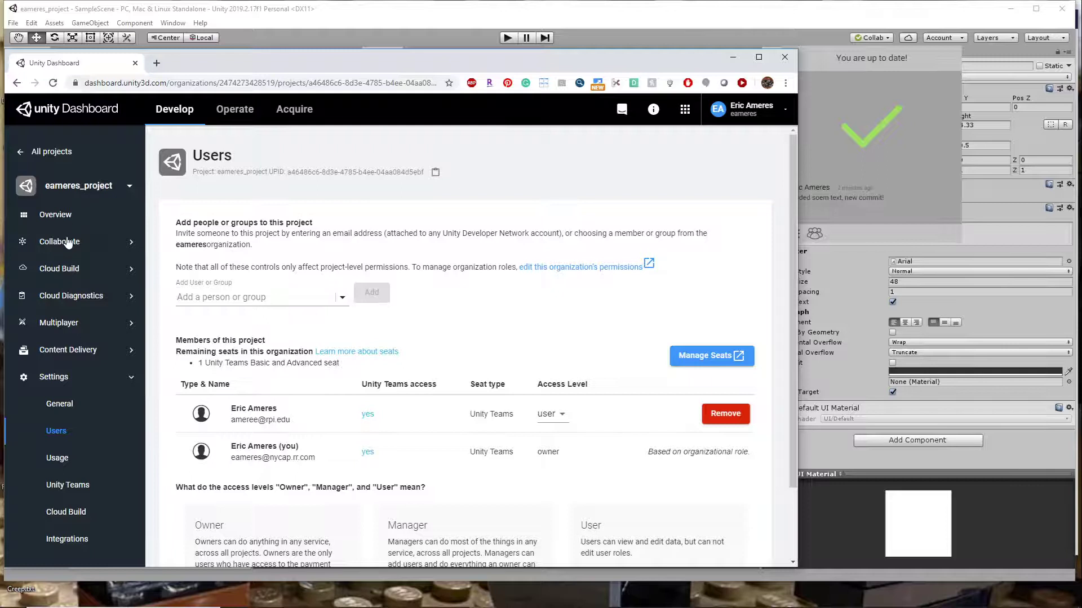
{"action": "left_click", "coordinate": [43, 153]}
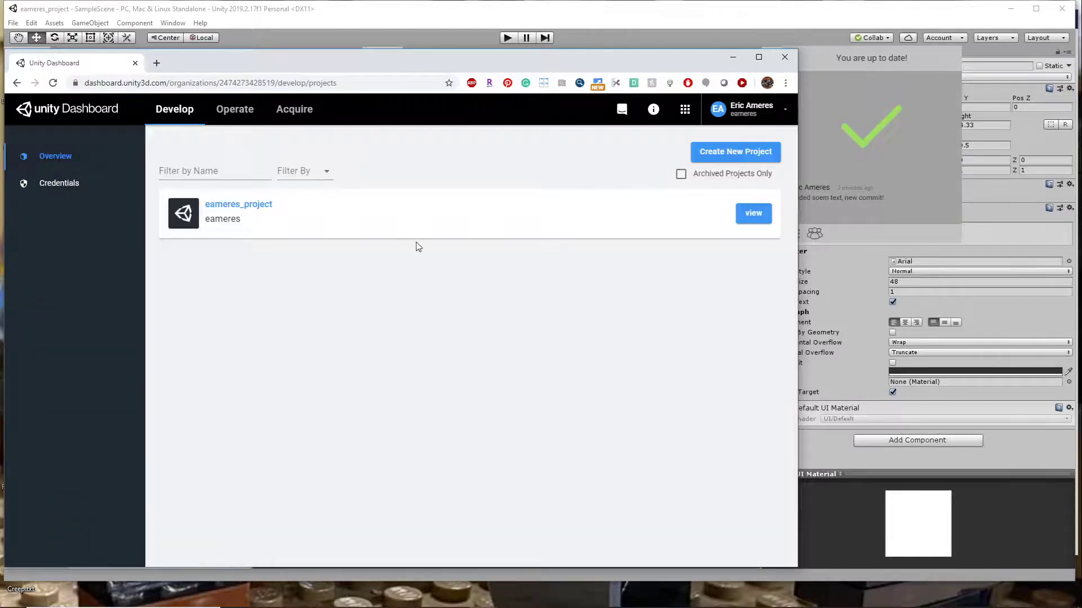
- Try to open the Manage organizations page for the account, waiting for the unresponsive page to load
{"action": "left_click", "coordinate": [785, 110]}
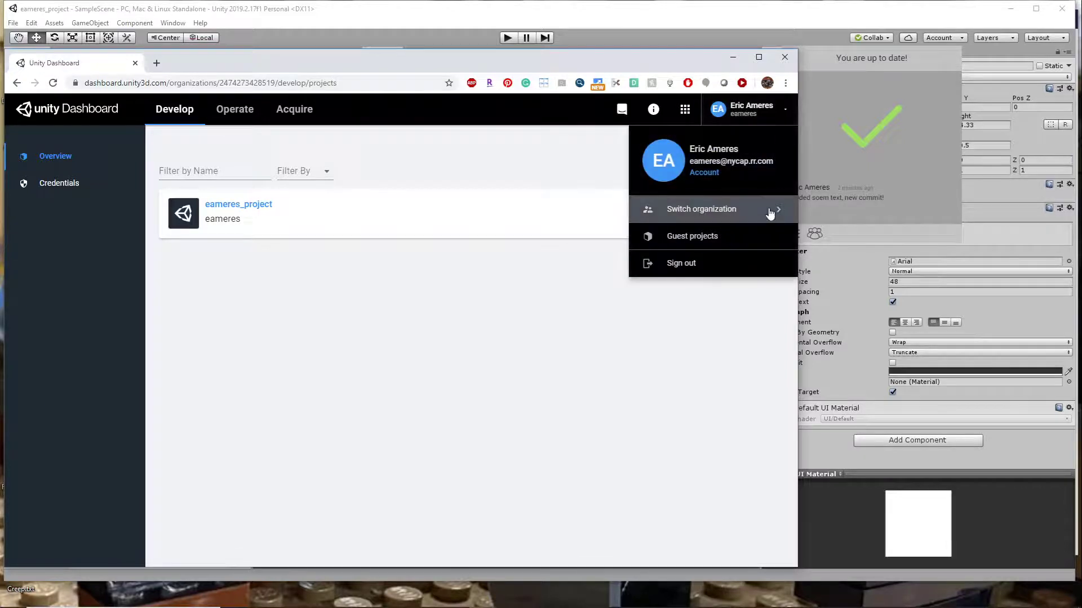
{"action": "mouse_move", "coordinate": [777, 205]}
{"action": "left_click", "coordinate": [530, 236]}
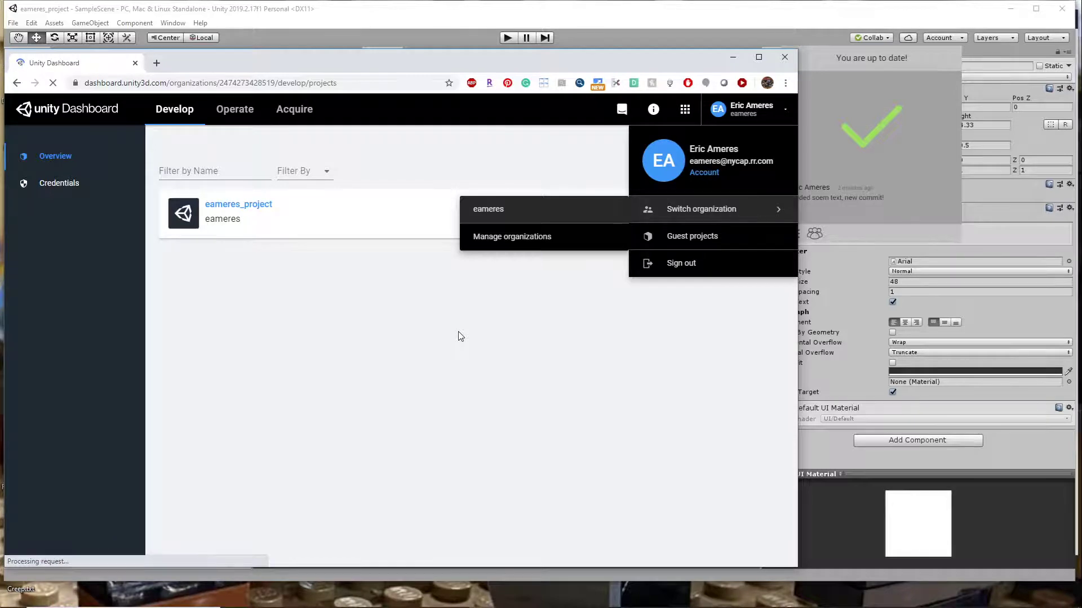
{"action": "left_click", "coordinate": [548, 239]}
{"action": "left_click", "coordinate": [918, 144]}
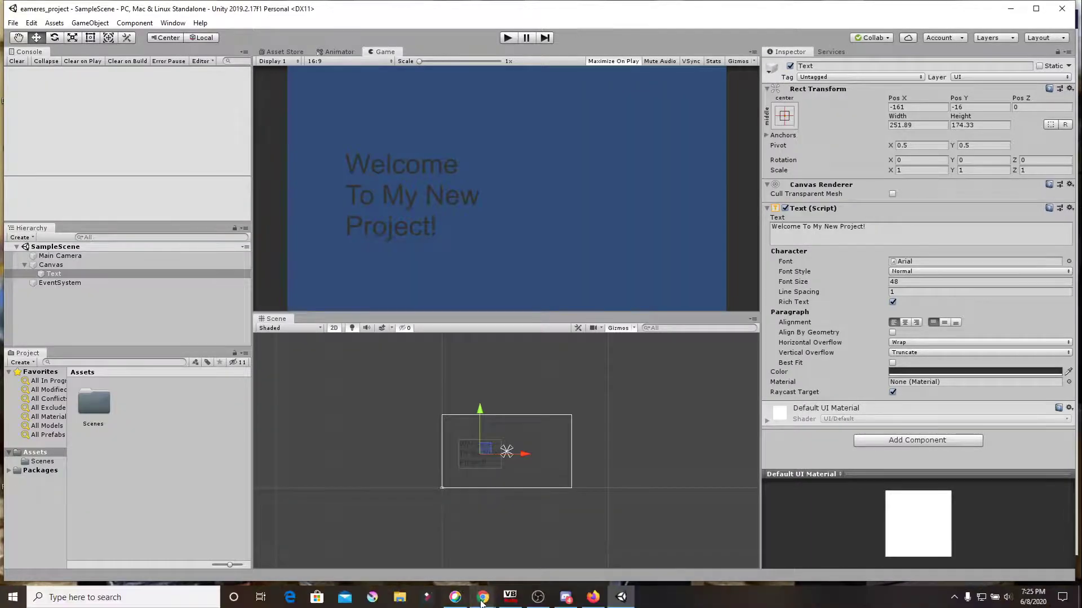
{"action": "mouse_move", "coordinate": [483, 598]}
{"action": "left_click", "coordinate": [516, 515]}
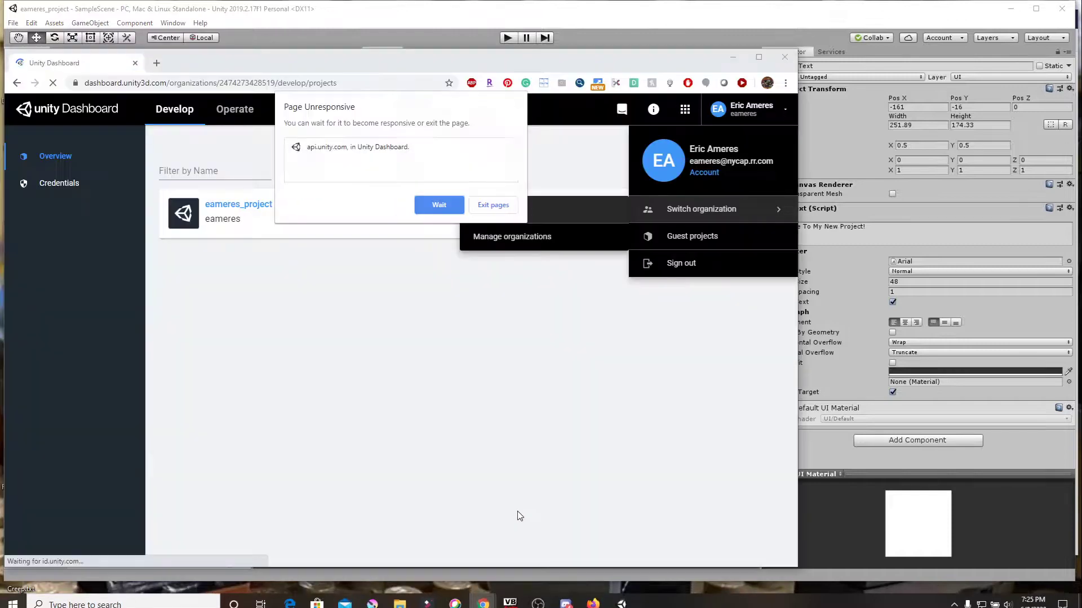
{"action": "left_click", "coordinate": [424, 205]}
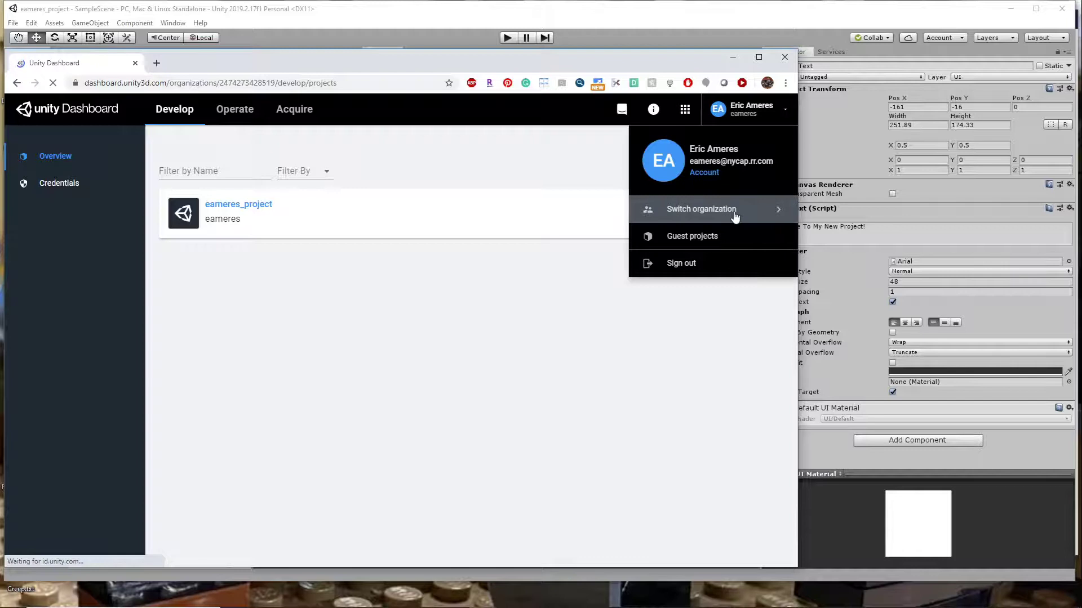
{"action": "left_click", "coordinate": [432, 206]}
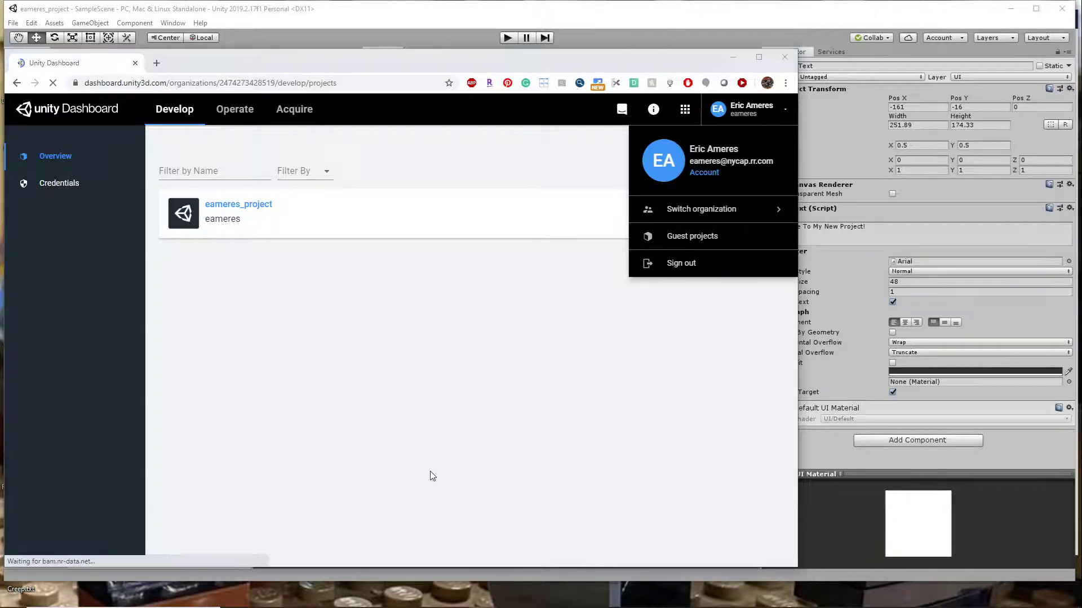
{"action": "left_click", "coordinate": [434, 208]}
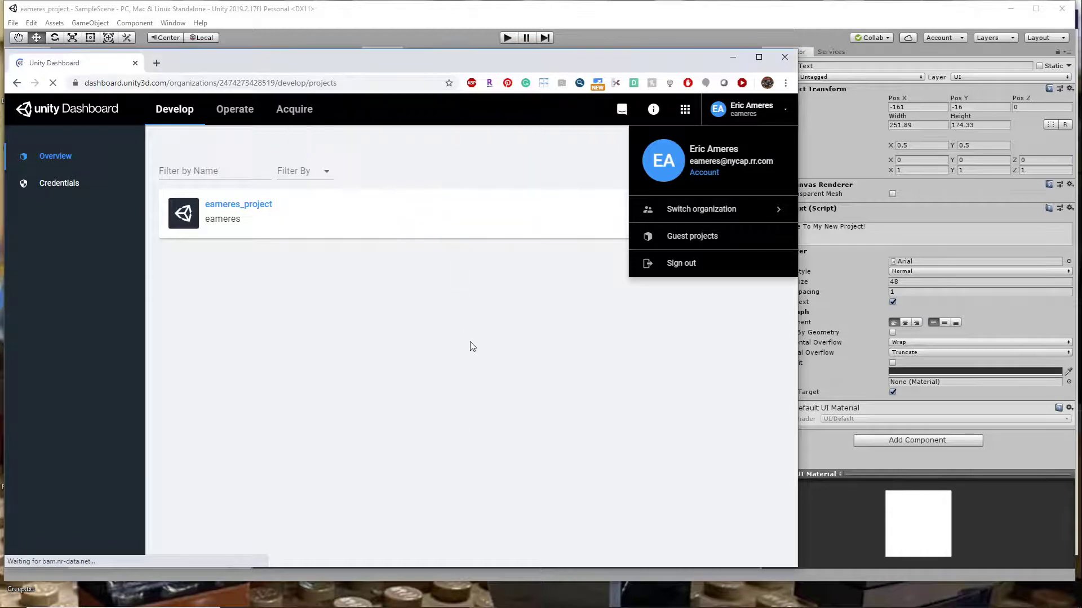
- Copy the web address of the Unity Dashboard projects page and close the Chrome window
{"action": "left_click", "coordinate": [290, 83]}
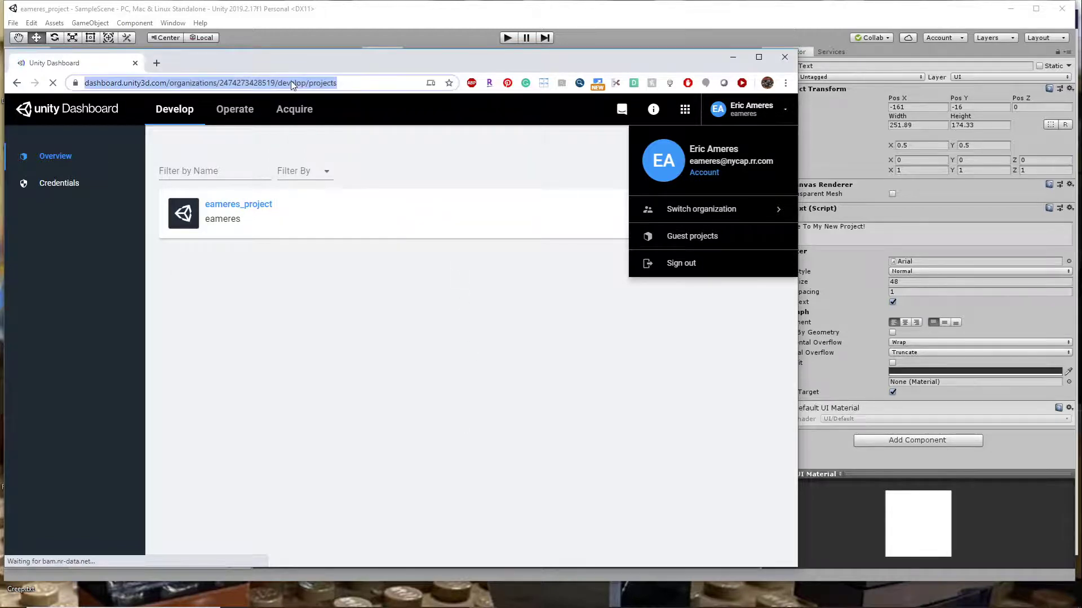
{"action": "right_click", "coordinate": [290, 82]}
{"action": "left_click", "coordinate": [348, 161]}
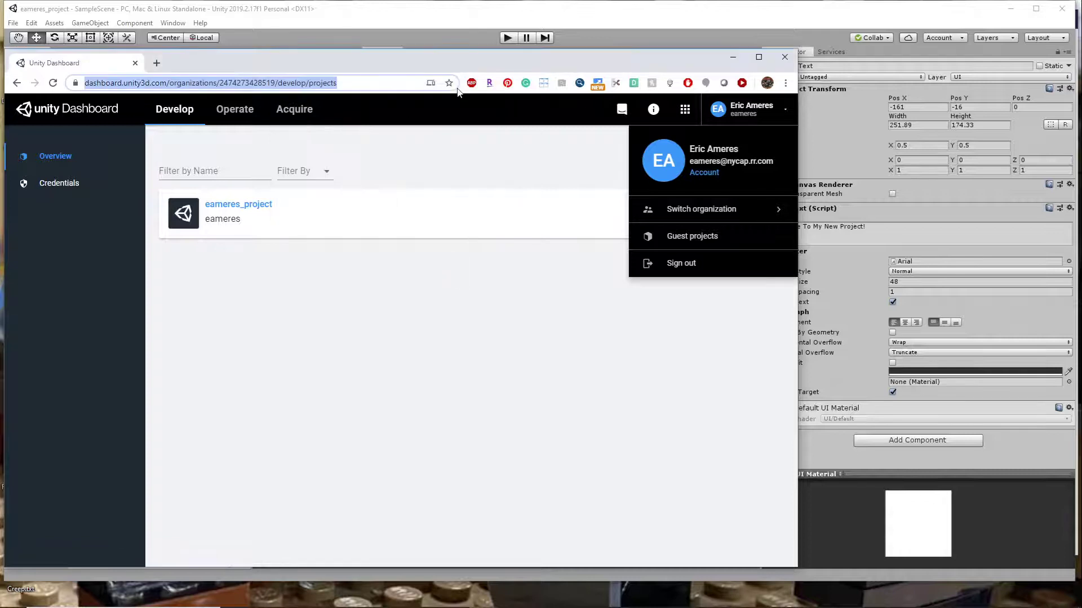
{"action": "left_click", "coordinate": [785, 57]}
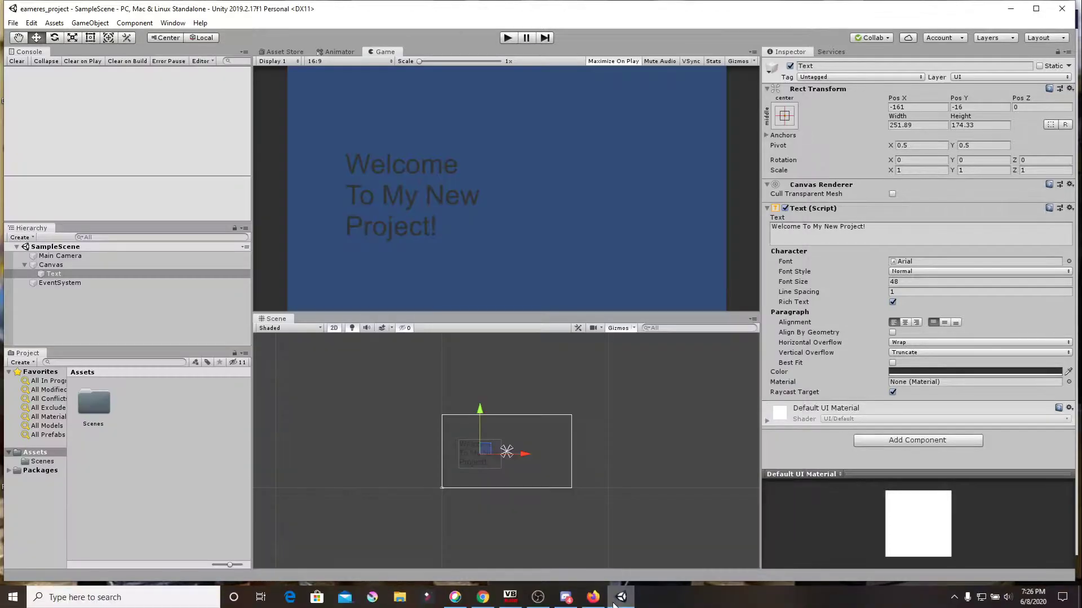
- Switch to Firefox and close its e-mail confirmation and Unity Real-Time Development tabs
{"action": "left_click", "coordinate": [595, 597]}
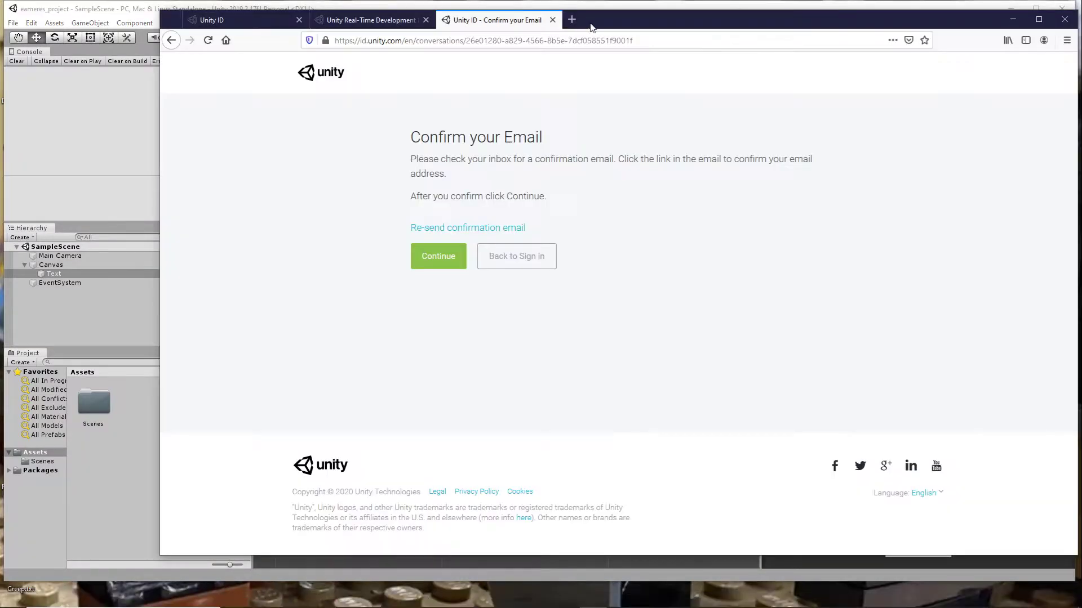
{"action": "left_click", "coordinate": [552, 19]}
{"action": "left_click", "coordinate": [426, 19]}
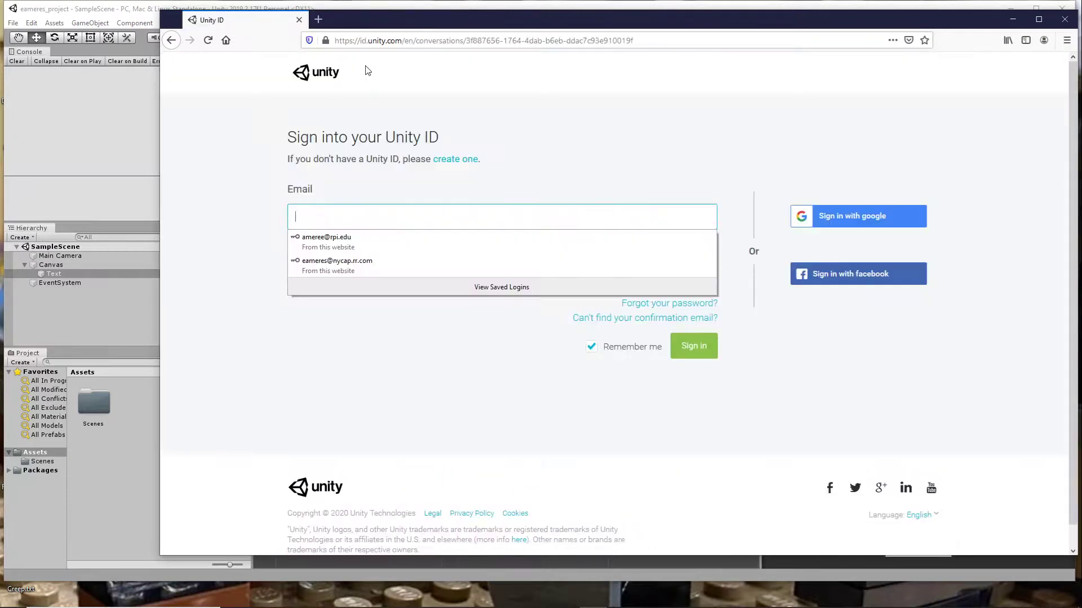
- Load the copied dashboard address and sign in to the Unity ID with the project owner's saved e-mail and password
{"action": "left_click", "coordinate": [422, 41]}
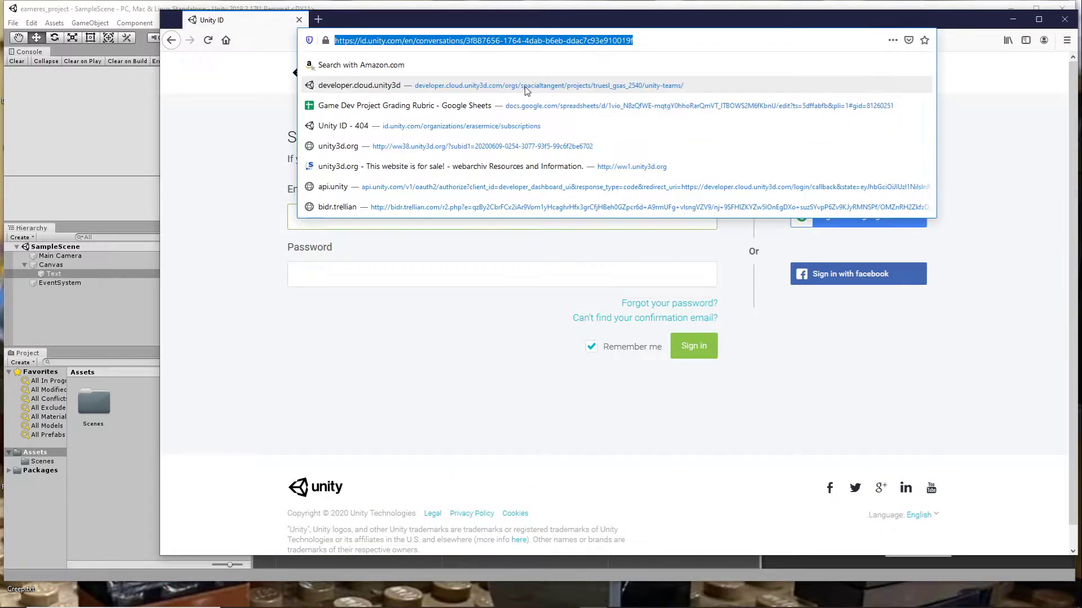
{"action": "key", "text": "ctrl+v"}
{"action": "key", "text": "Return"}
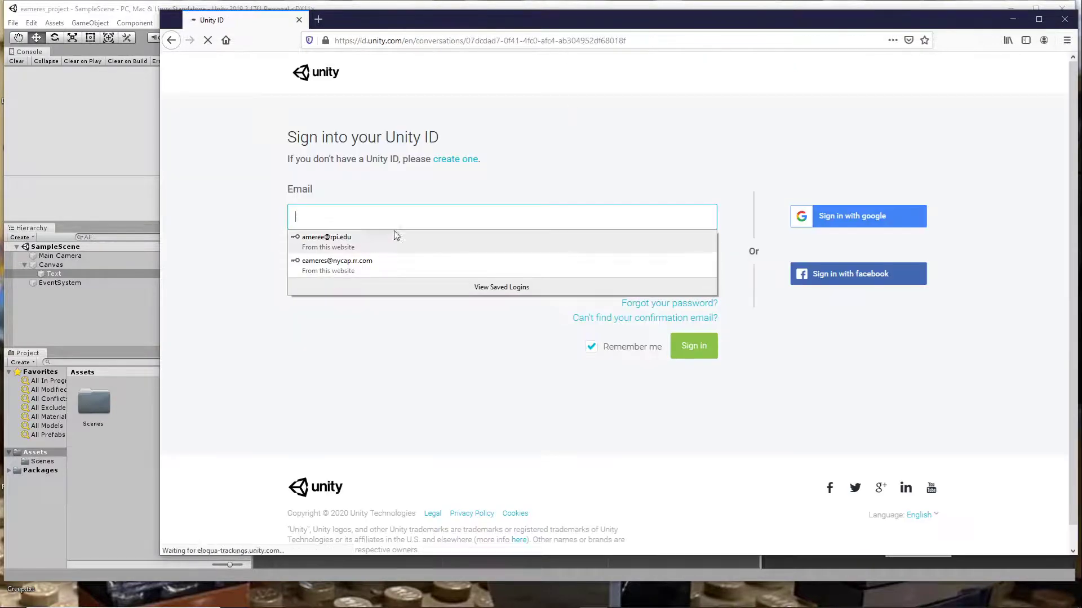
{"action": "left_click", "coordinate": [394, 265]}
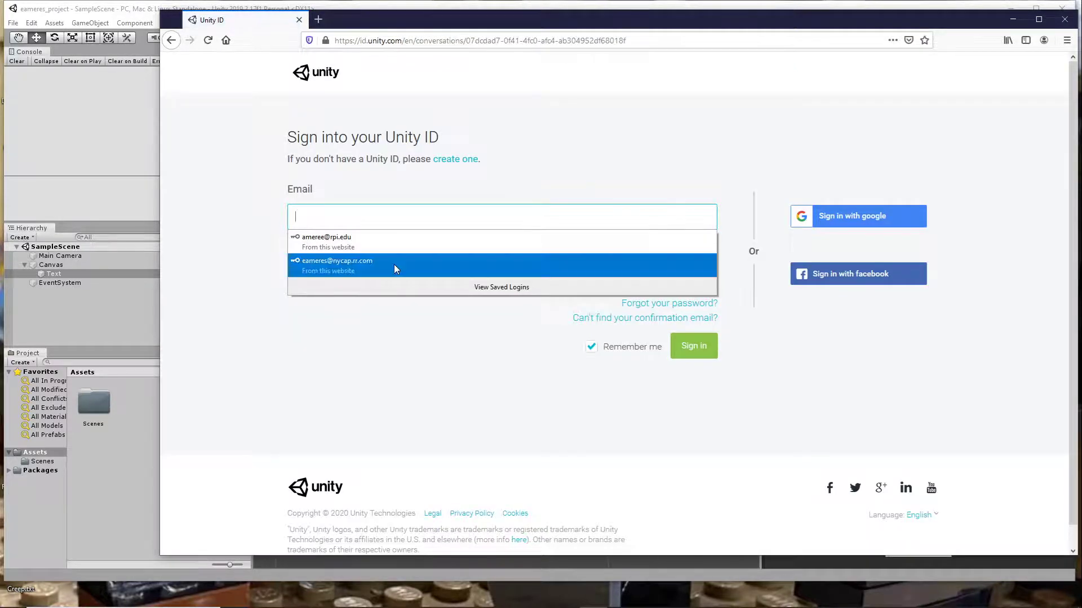
{"action": "left_click", "coordinate": [695, 348]}
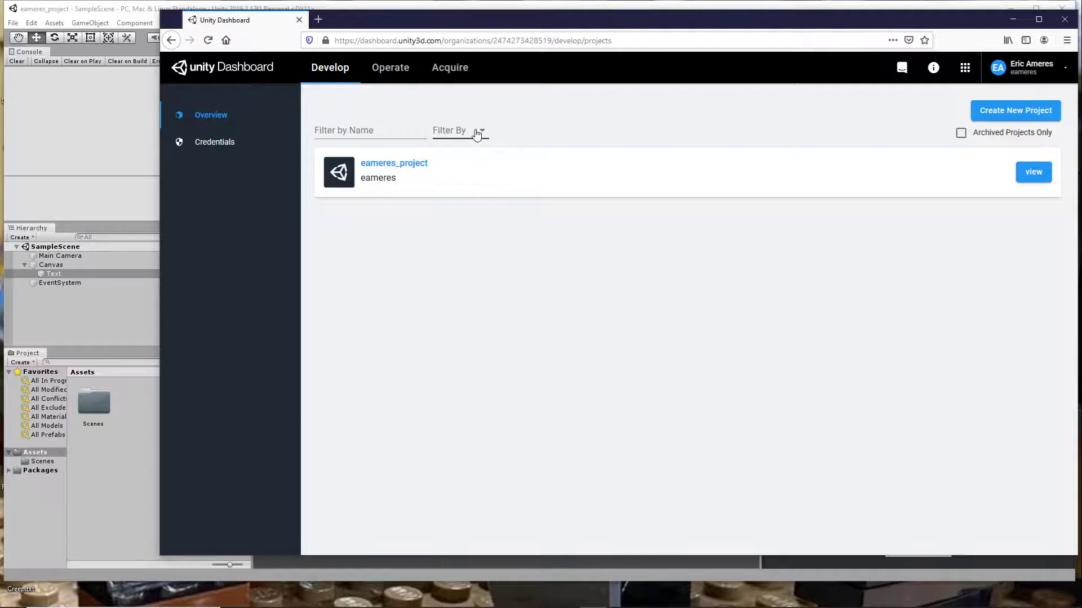
- Open the Manage organizations page and go to the details of the owner's organization
{"action": "left_click", "coordinate": [1054, 67]}
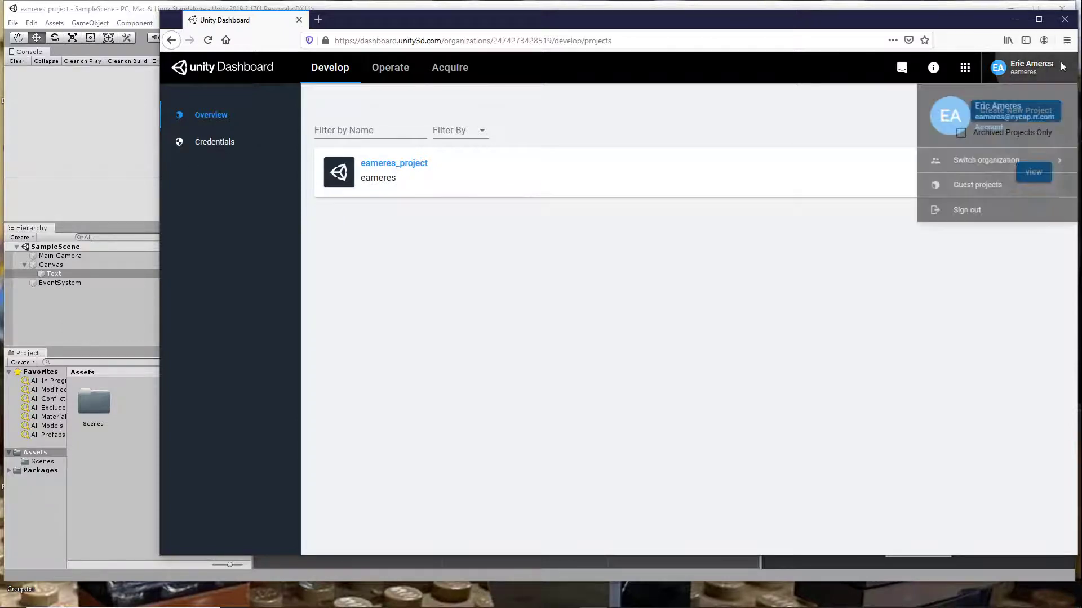
{"action": "mouse_move", "coordinate": [992, 168]}
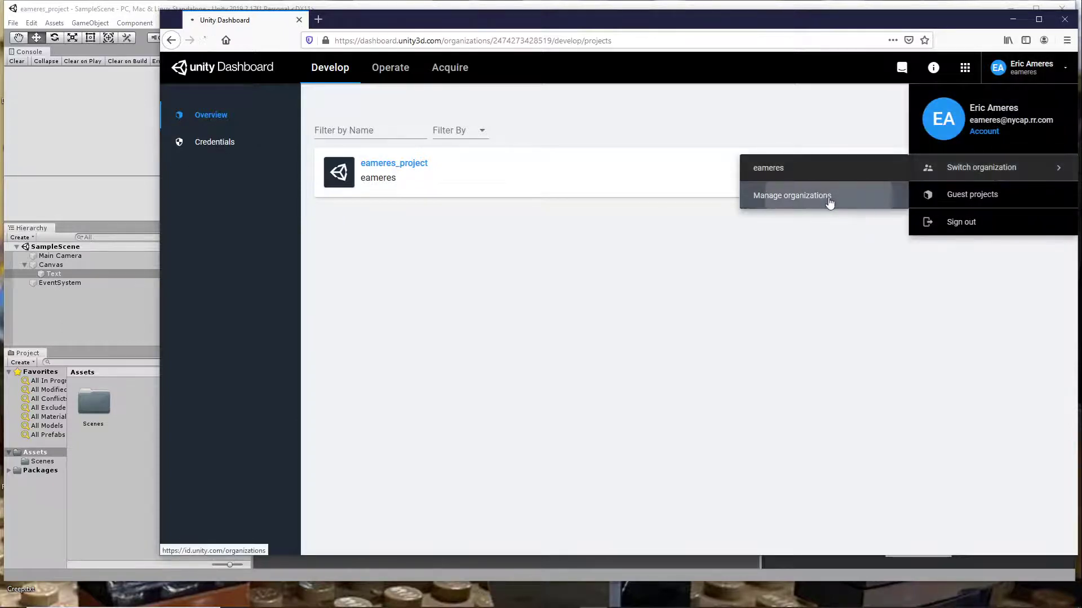
{"action": "left_click", "coordinate": [829, 202]}
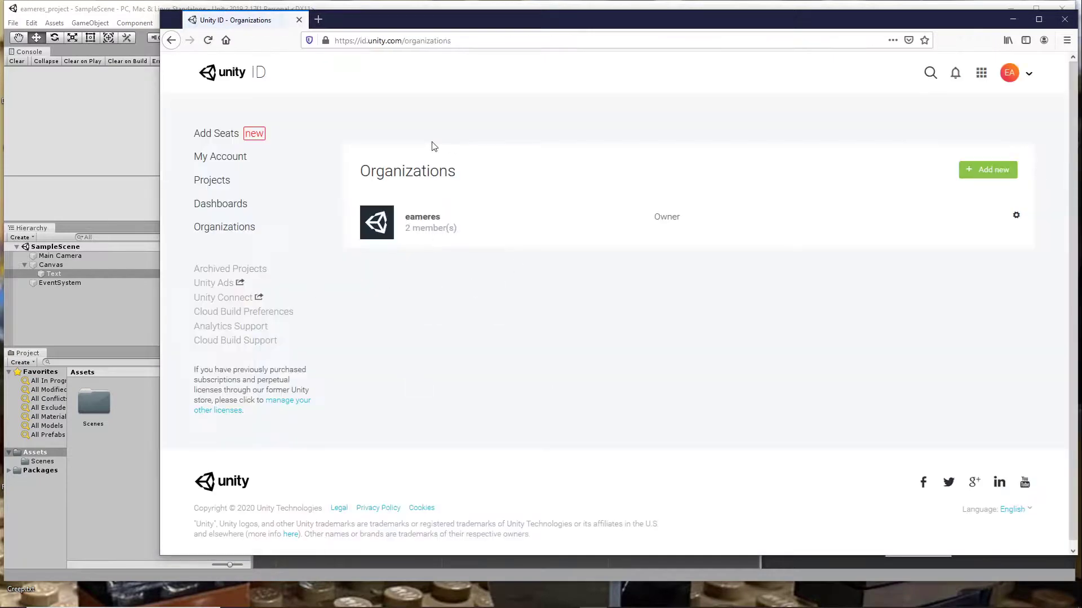
{"action": "left_click", "coordinate": [1018, 218]}
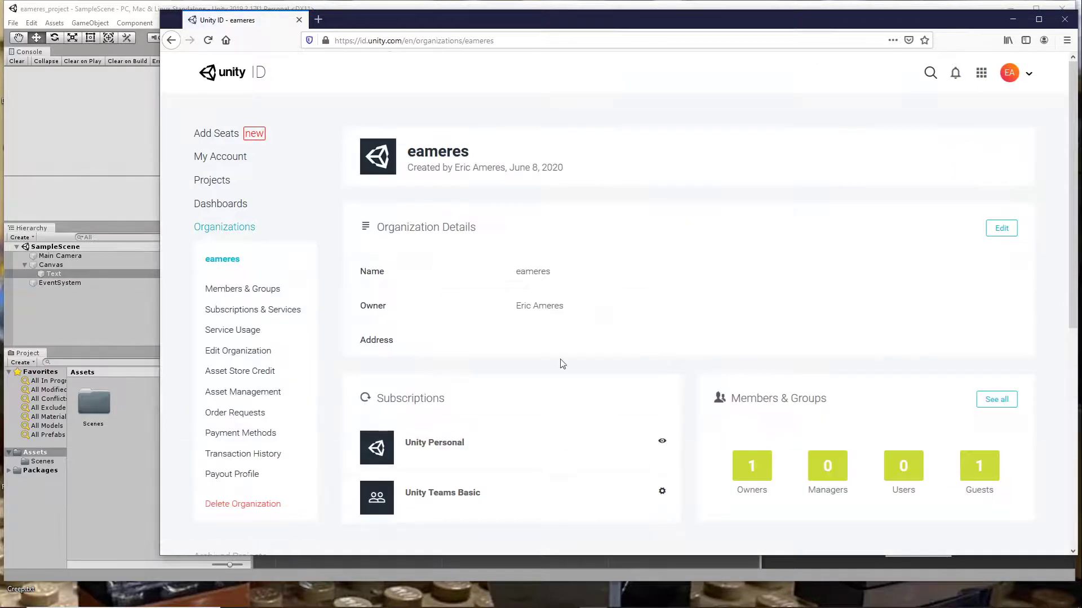
- Look over the organization's details and subscriptions, and open its Members & Groups page
{"action": "scroll", "coordinate": [560, 302], "scroll_direction": "down", "scroll_amount": 6}
{"action": "scroll", "coordinate": [557, 299], "scroll_direction": "up", "scroll_amount": 4}
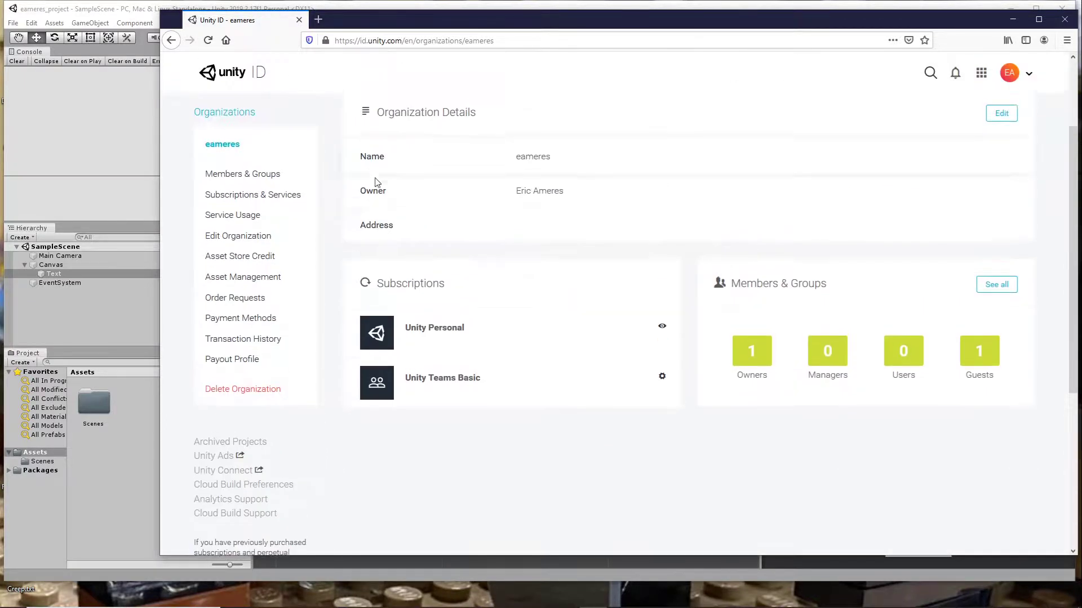
{"action": "scroll", "coordinate": [529, 246], "scroll_direction": "up", "scroll_amount": 2}
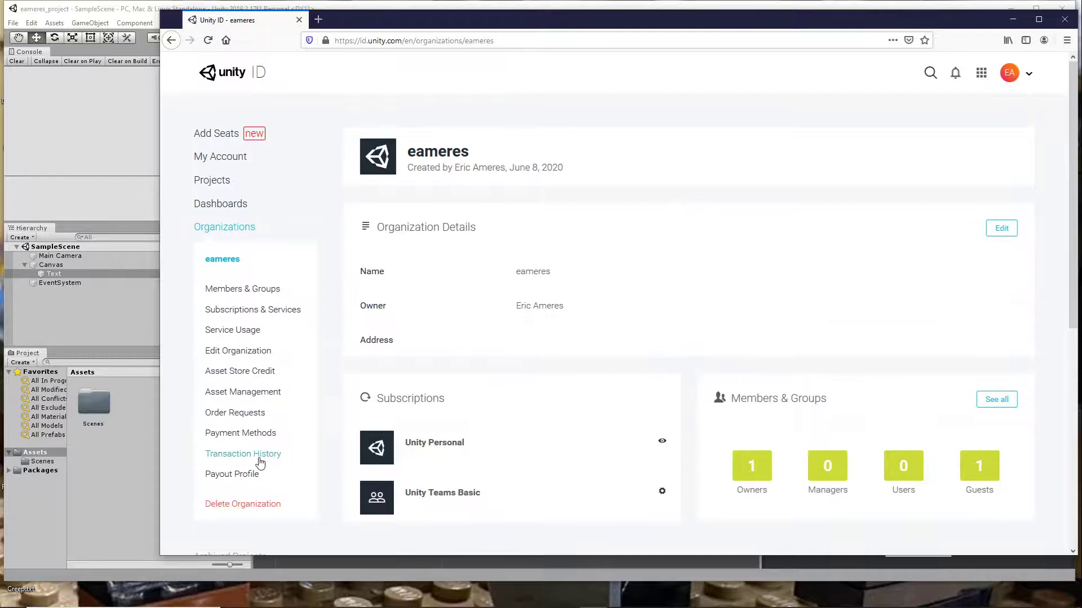
{"action": "left_click", "coordinate": [261, 290]}
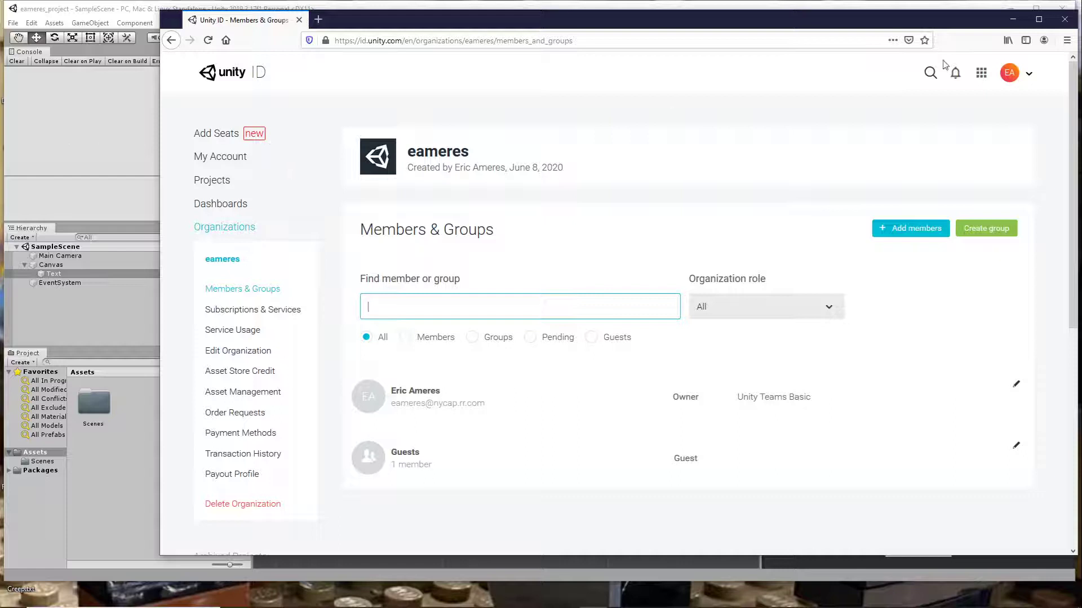
- Close the Firefox window and the Unity editor to get back to Unity Hub
{"action": "left_click", "coordinate": [1063, 20]}
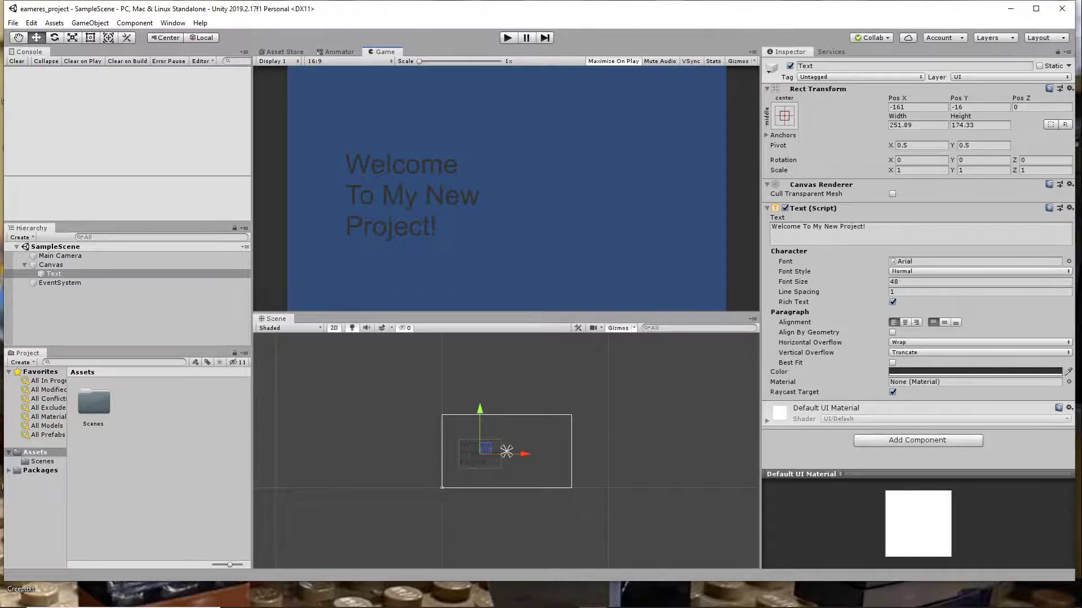
{"action": "left_click", "coordinate": [1062, 8]}
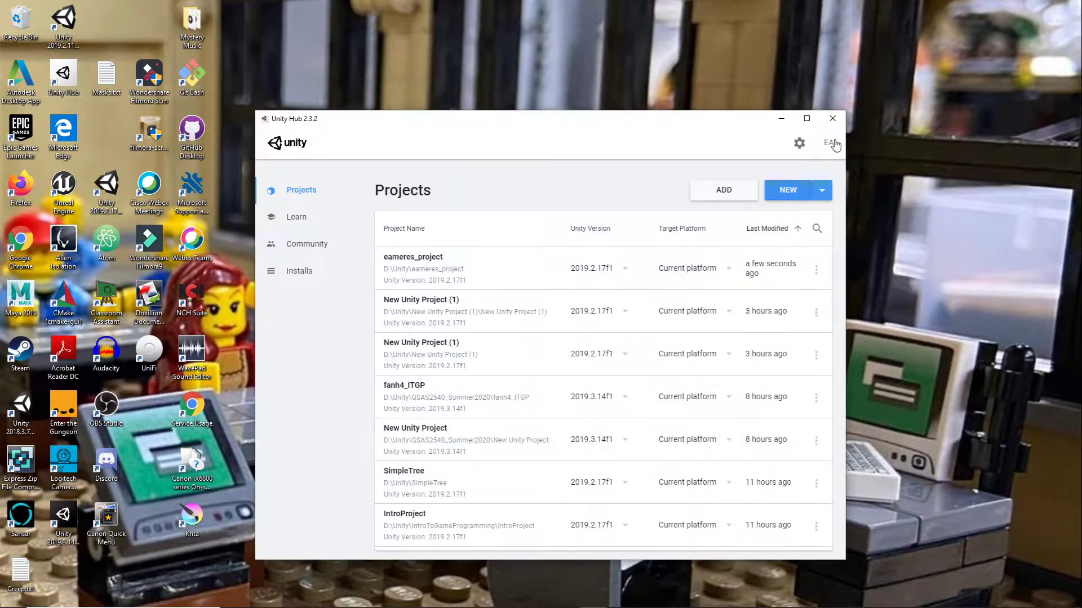
- Sign out of Unity Hub and sign back in with the invited teammate's e-mail and account password
{"action": "left_click", "coordinate": [832, 145]}
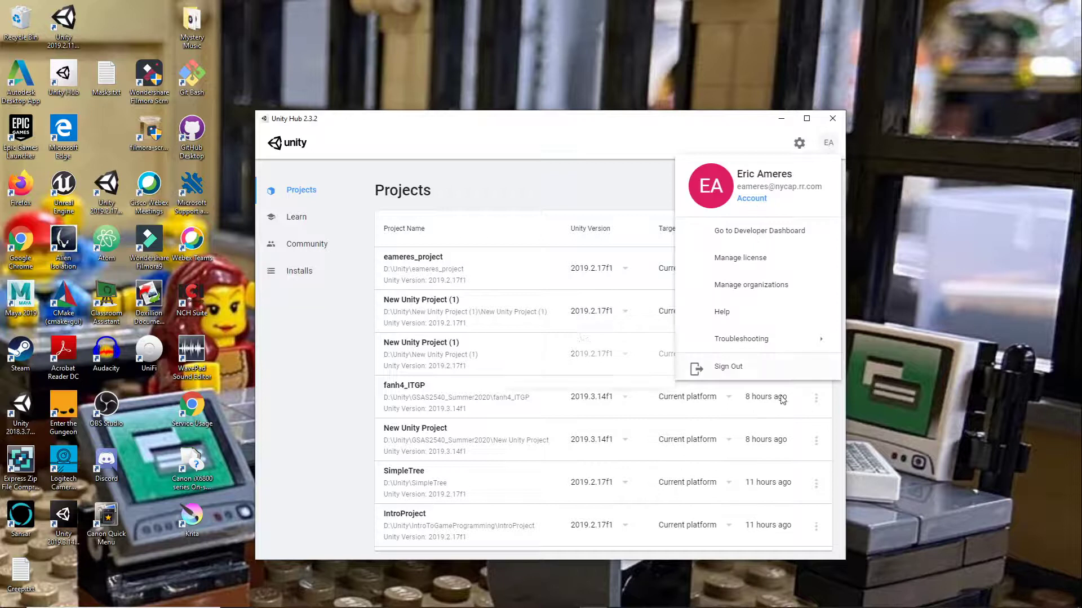
{"action": "left_click", "coordinate": [736, 367]}
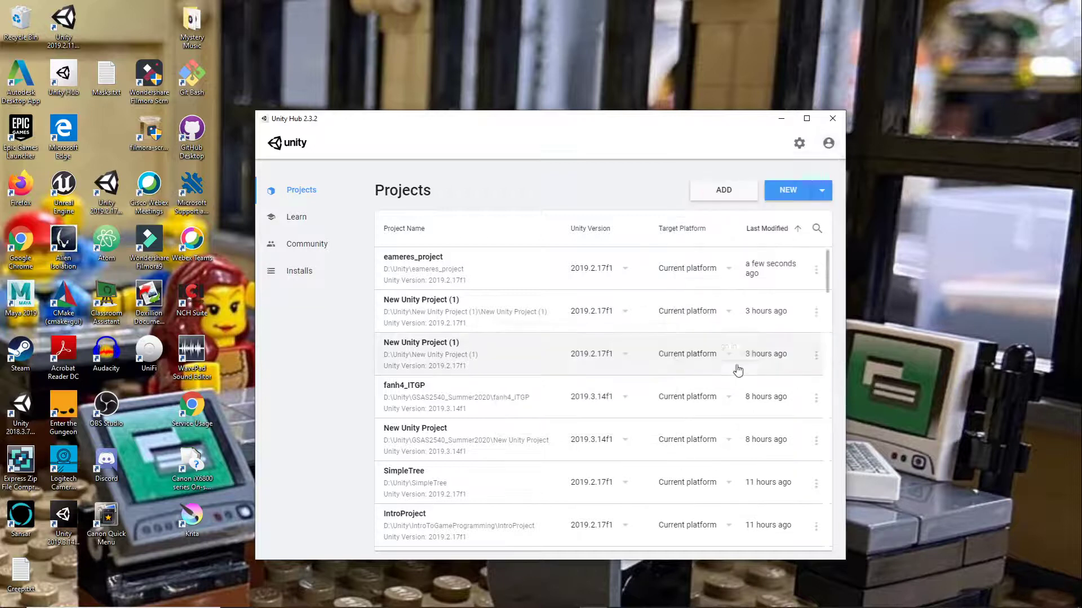
{"action": "left_click", "coordinate": [828, 144]}
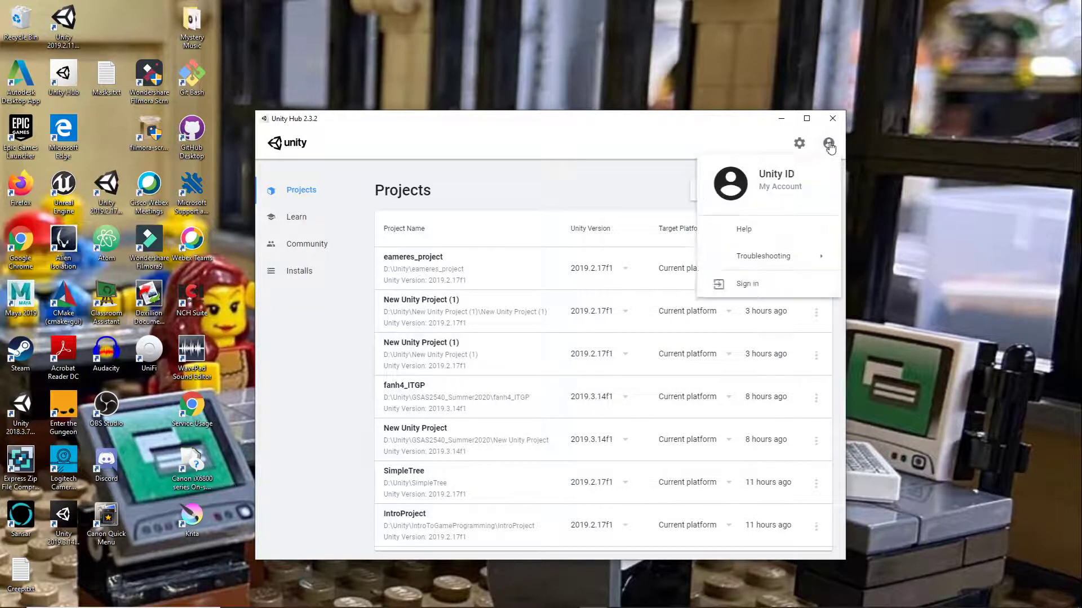
{"action": "left_click", "coordinate": [749, 285]}
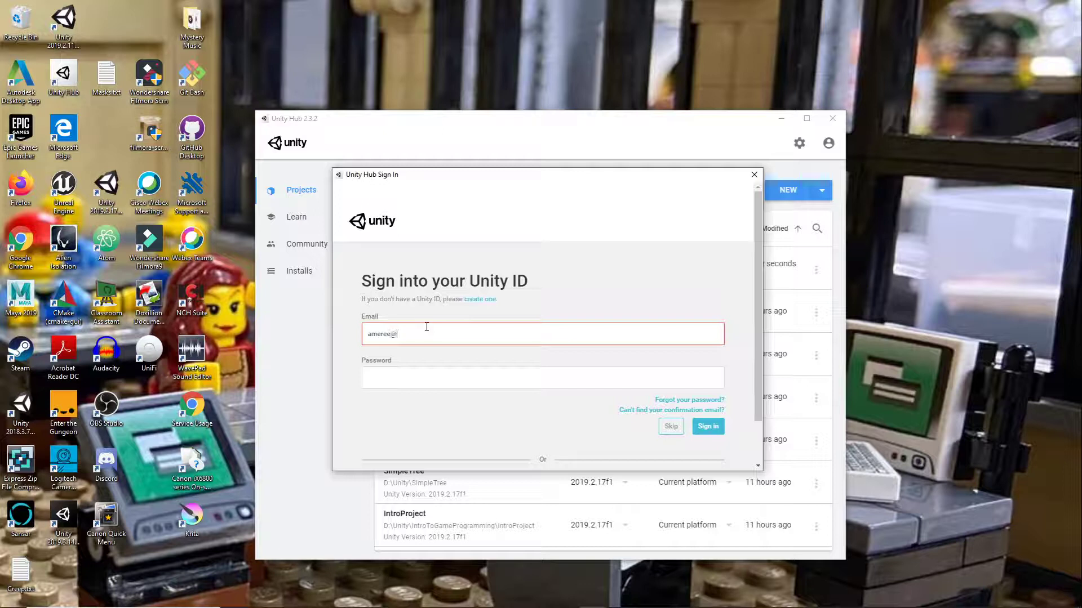
{"action": "type", "text": "rpi.edu"}
{"action": "key", "text": "Tab"}
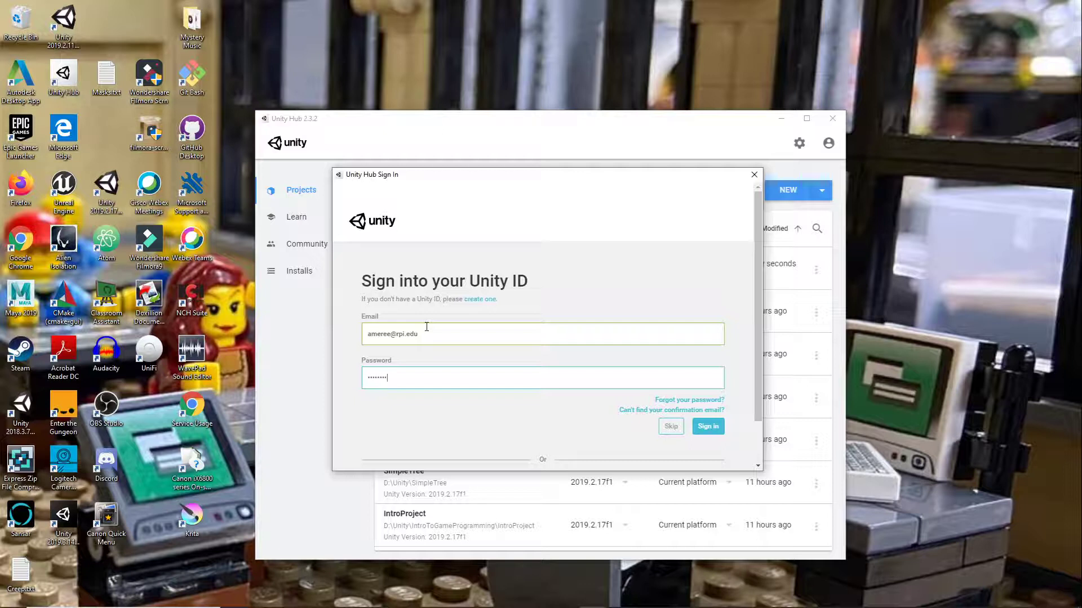
{"action": "left_click", "coordinate": [701, 424]}
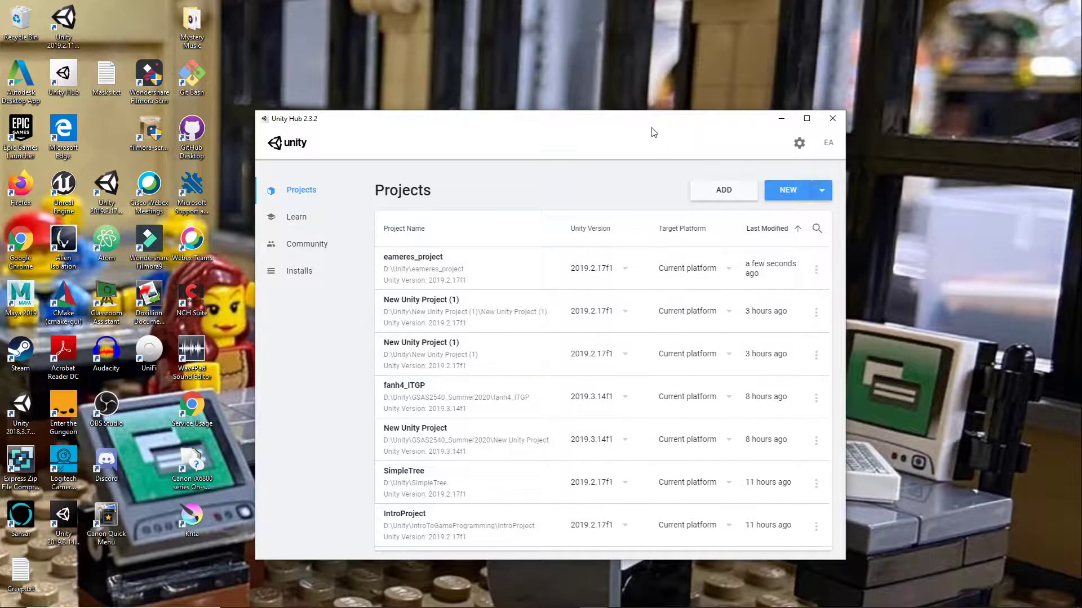
- Download the cloud-hosted eameres_project into the D:\Unity\eameres_project folder and continue opening it in the 2019.2.17f1 editor despite the version mismatch
{"action": "left_click_drag", "start_coordinate": [657, 114], "coordinate": [648, 19]}
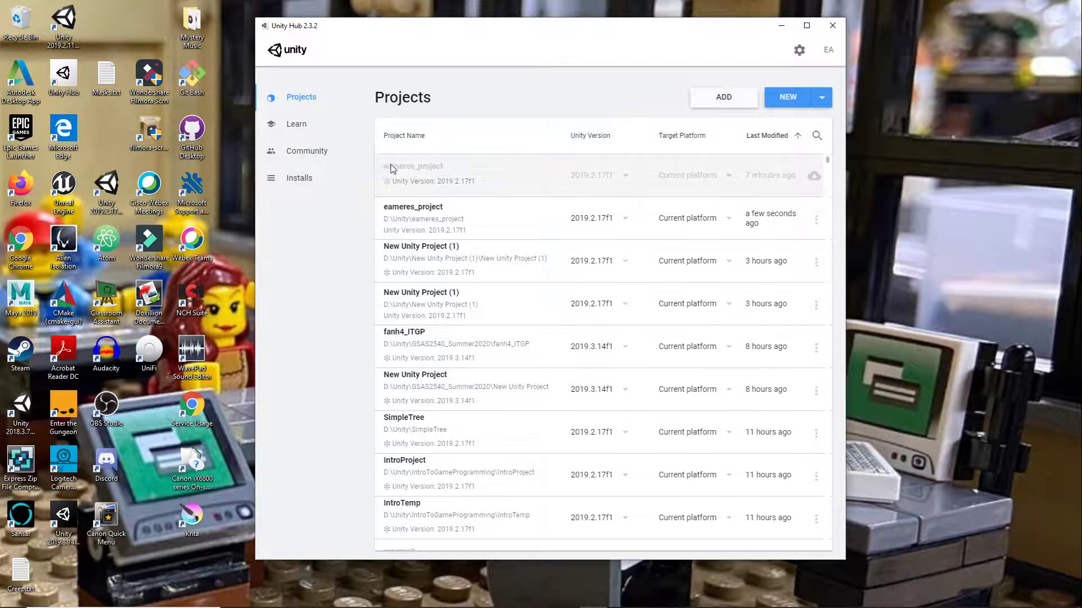
{"action": "left_click", "coordinate": [814, 177]}
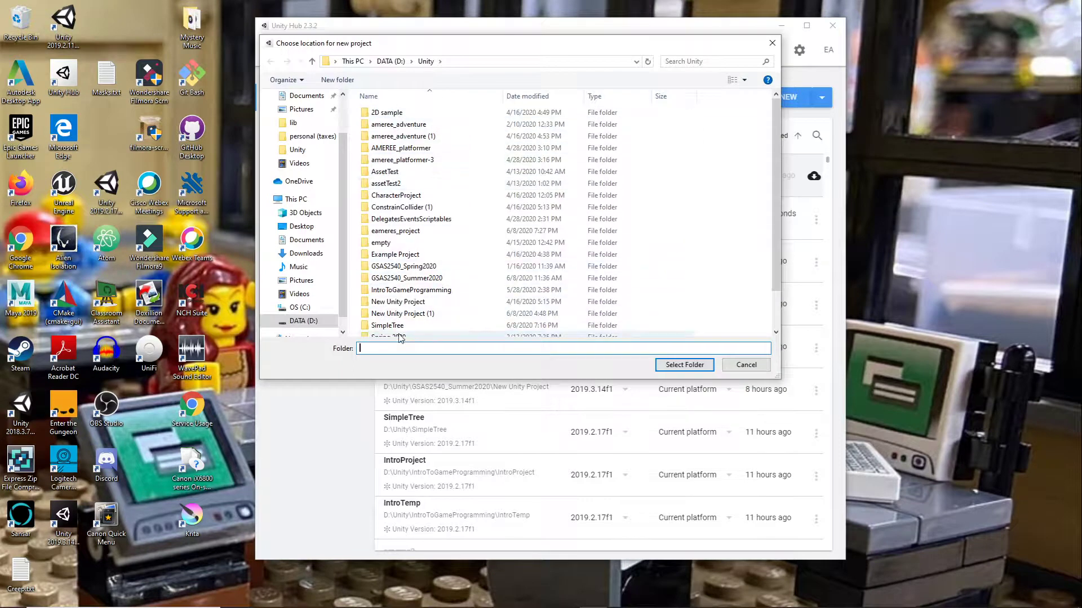
{"action": "scroll", "coordinate": [400, 337], "scroll_direction": "down", "scroll_amount": 1}
{"action": "scroll", "coordinate": [400, 335], "scroll_direction": "up", "scroll_amount": 1}
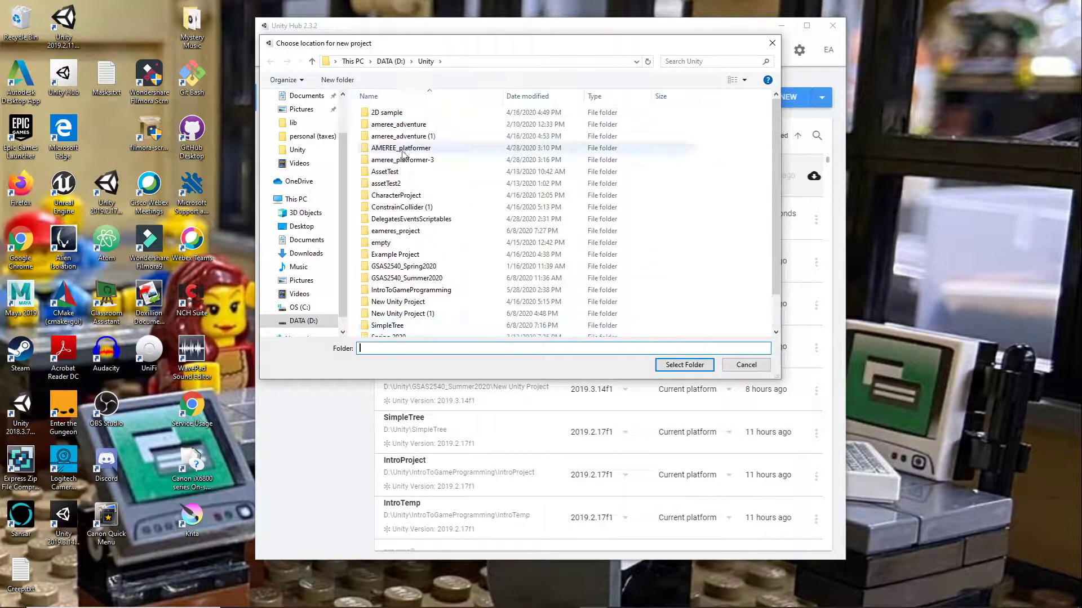
{"action": "scroll", "coordinate": [409, 282], "scroll_direction": "down", "scroll_amount": 1}
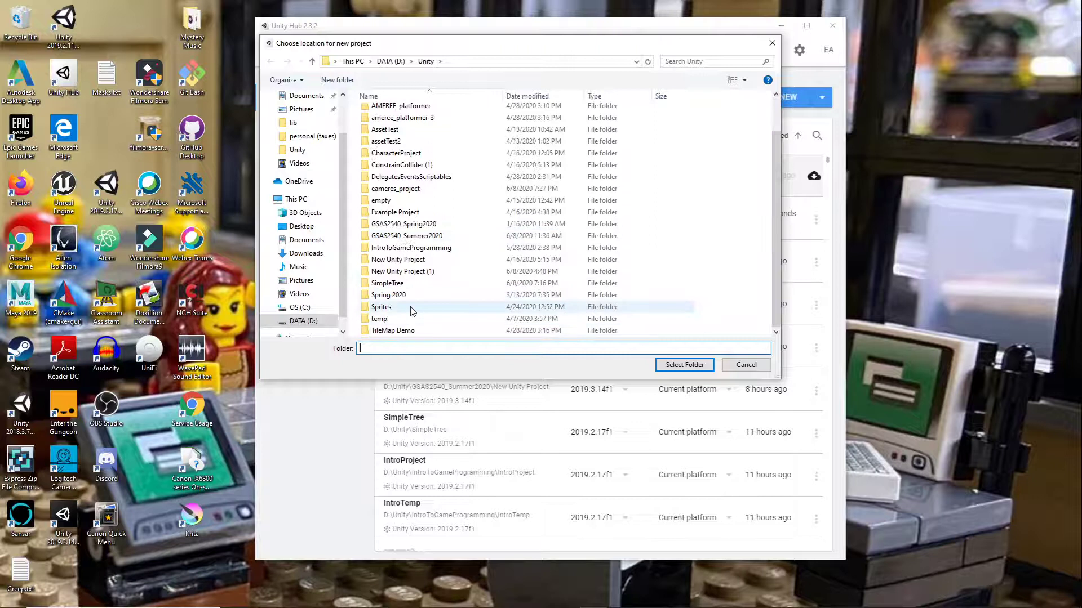
{"action": "scroll", "coordinate": [412, 310], "scroll_direction": "up", "scroll_amount": 1}
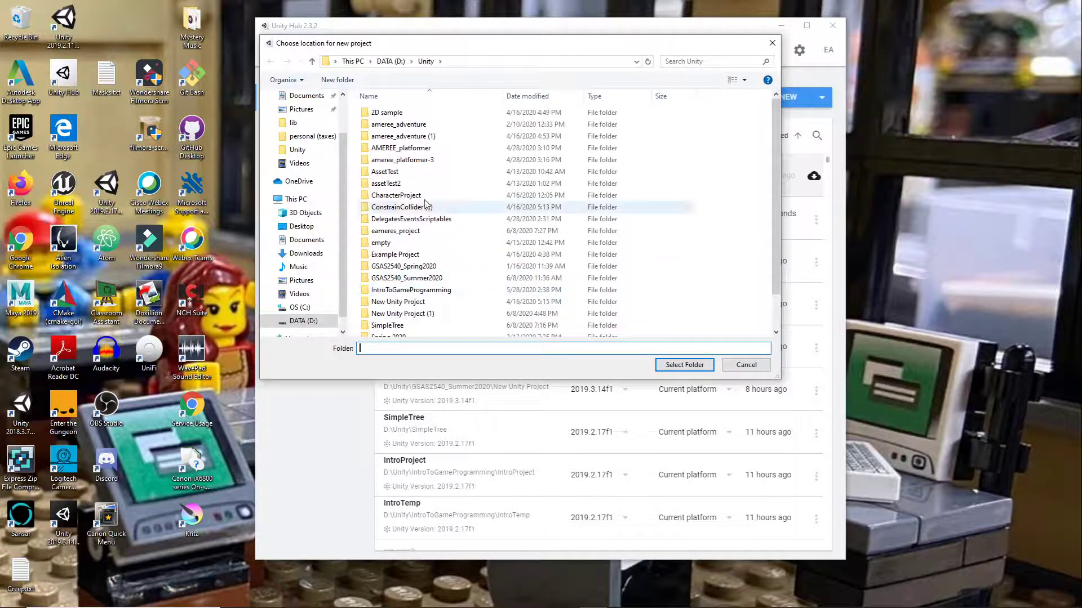
{"action": "left_click", "coordinate": [396, 231]}
{"action": "left_click", "coordinate": [669, 368]}
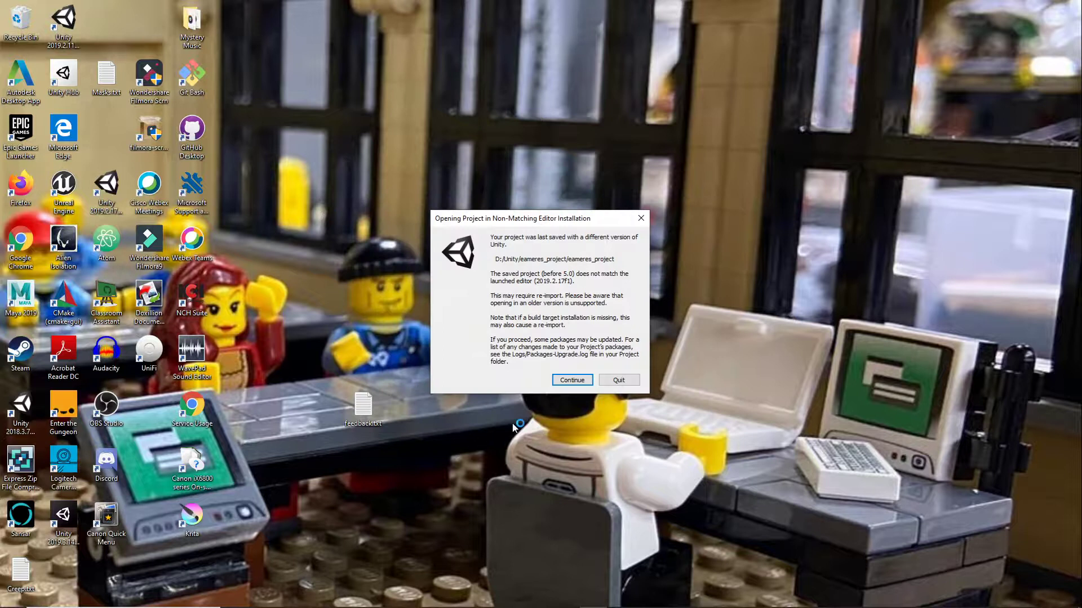
{"action": "left_click", "coordinate": [578, 380]}
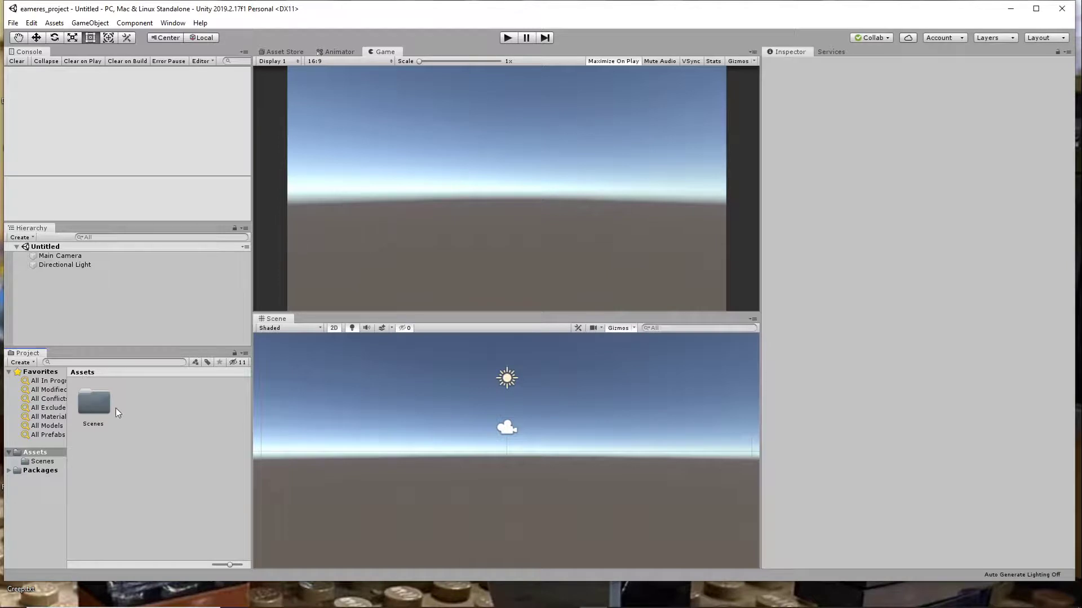
- Open SampleScene from the Scenes folder of the project's assets
{"action": "left_click", "coordinate": [100, 412]}
{"action": "double_click", "coordinate": [95, 402]}
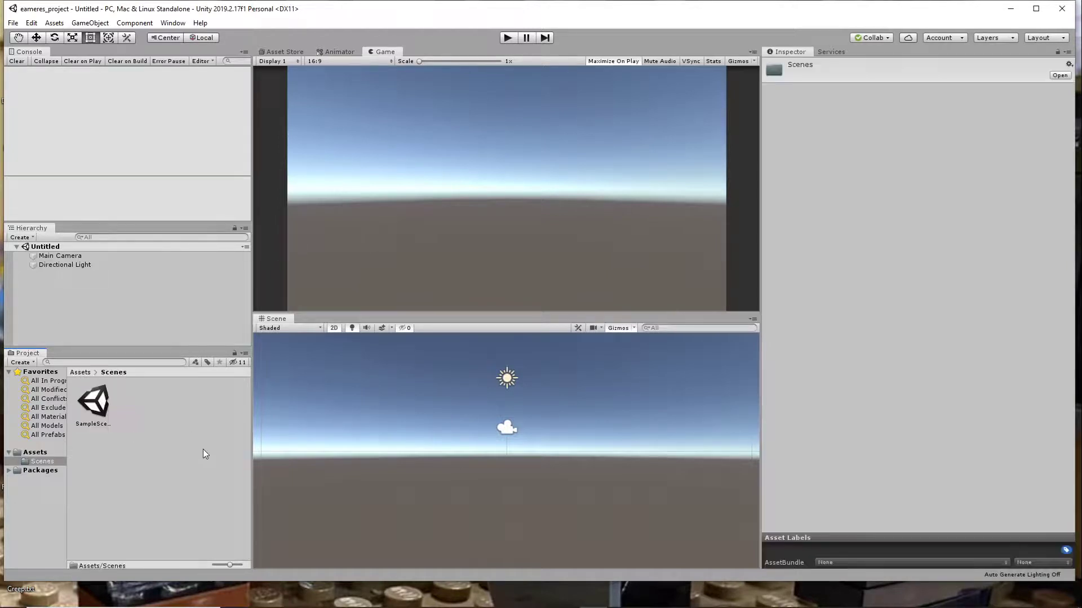
{"action": "double_click", "coordinate": [100, 404]}
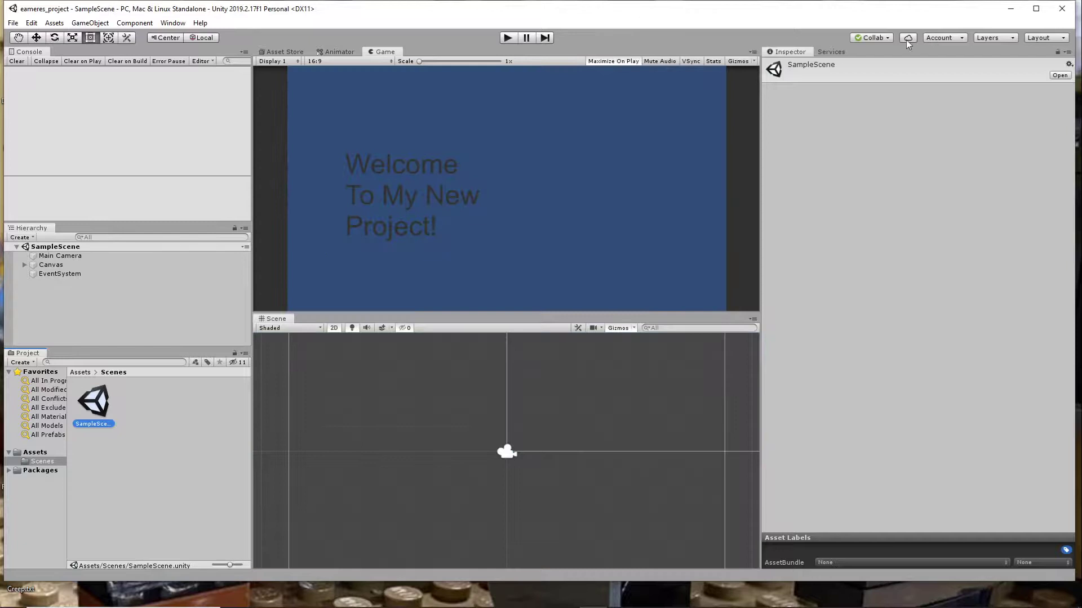
- Open the project's Users page in the Unity Dashboard from Collaborate and place the browser window in full view
{"action": "left_click", "coordinate": [907, 38]}
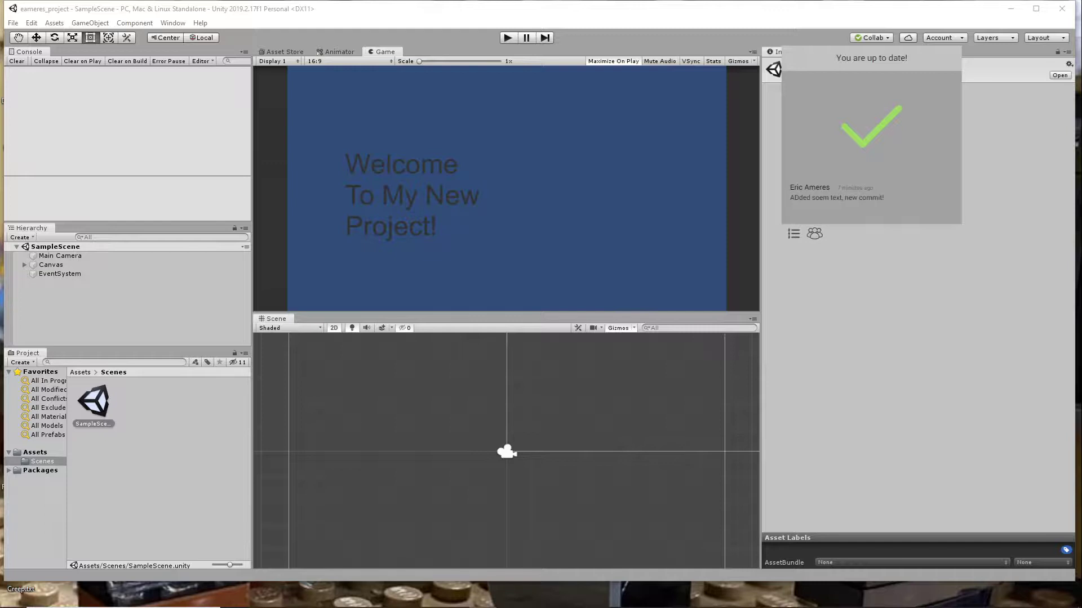
{"action": "left_click", "coordinate": [814, 233]}
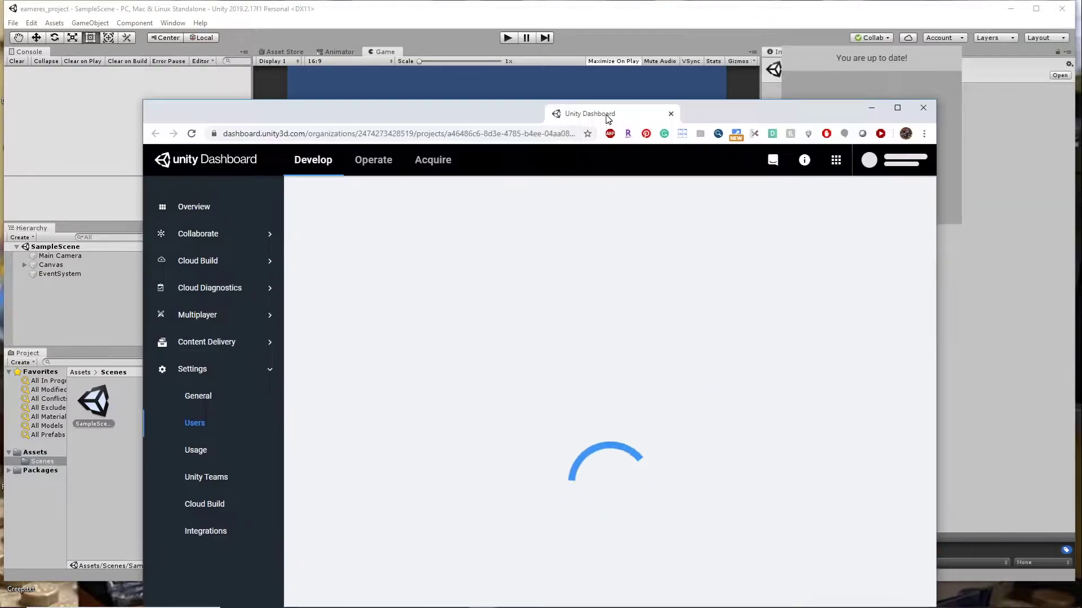
{"action": "left_click_drag", "start_coordinate": [719, 100], "coordinate": [713, 282]}
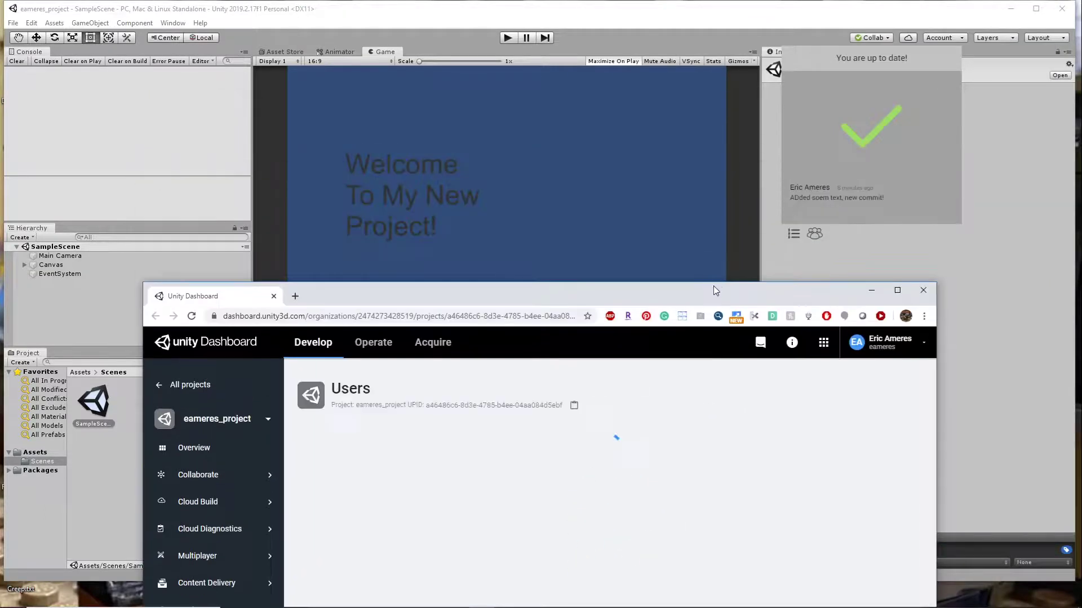
{"action": "left_click_drag", "start_coordinate": [787, 293], "coordinate": [734, 43]}
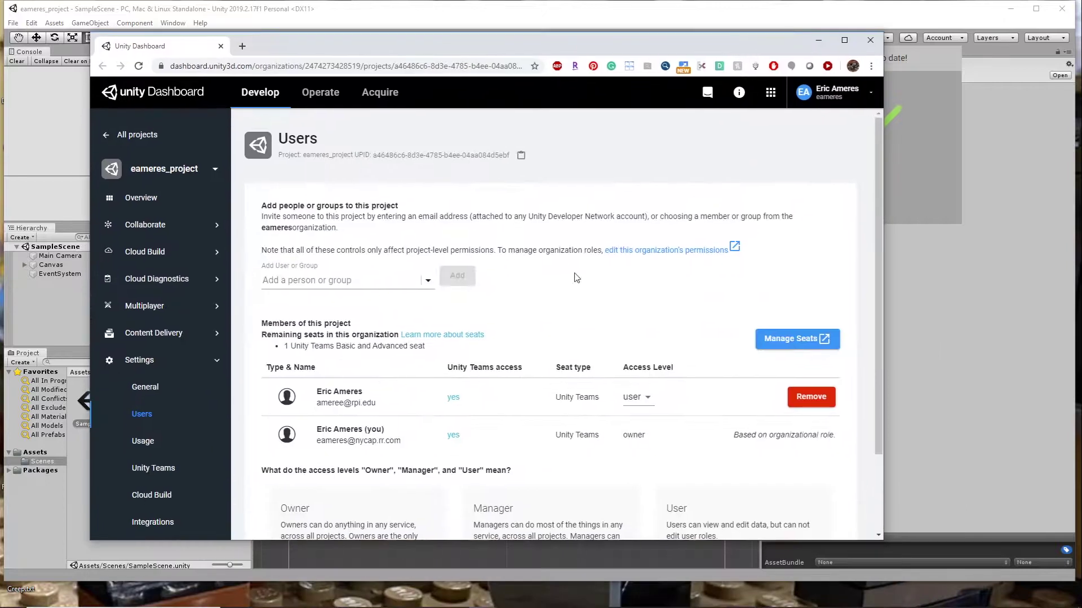
- Sign the project owner's account out of the Unity Dashboard and close the browser window
{"action": "left_click", "coordinate": [871, 93]}
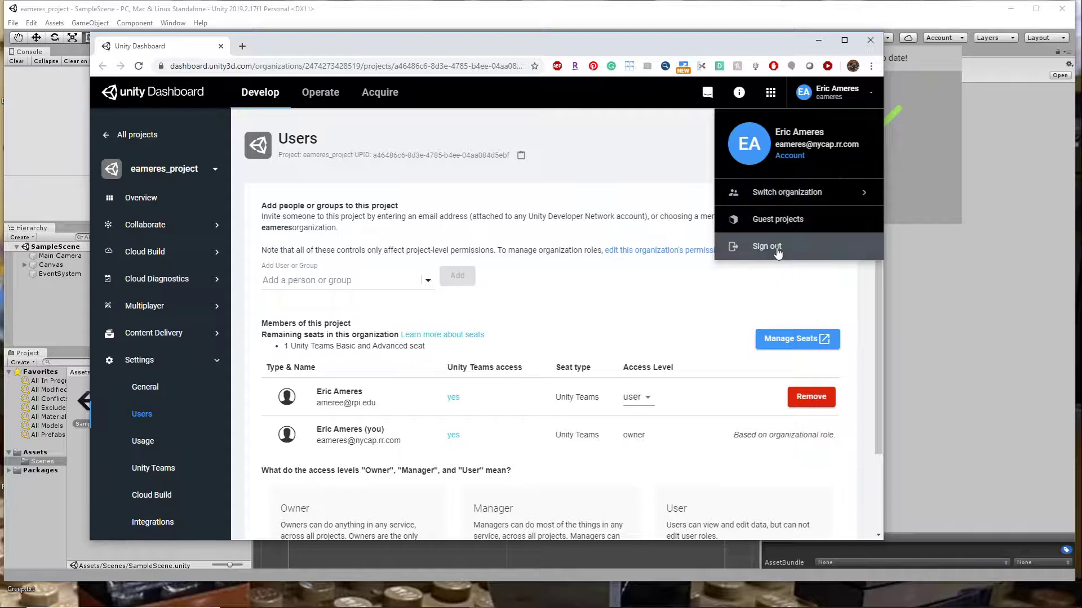
{"action": "left_click", "coordinate": [778, 251]}
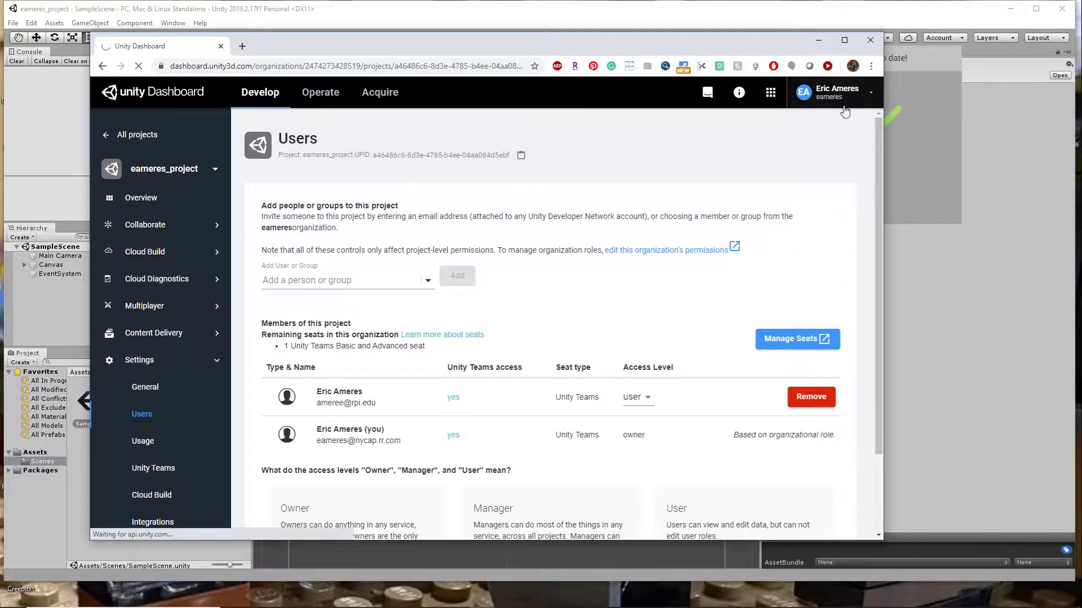
{"action": "left_click", "coordinate": [872, 95]}
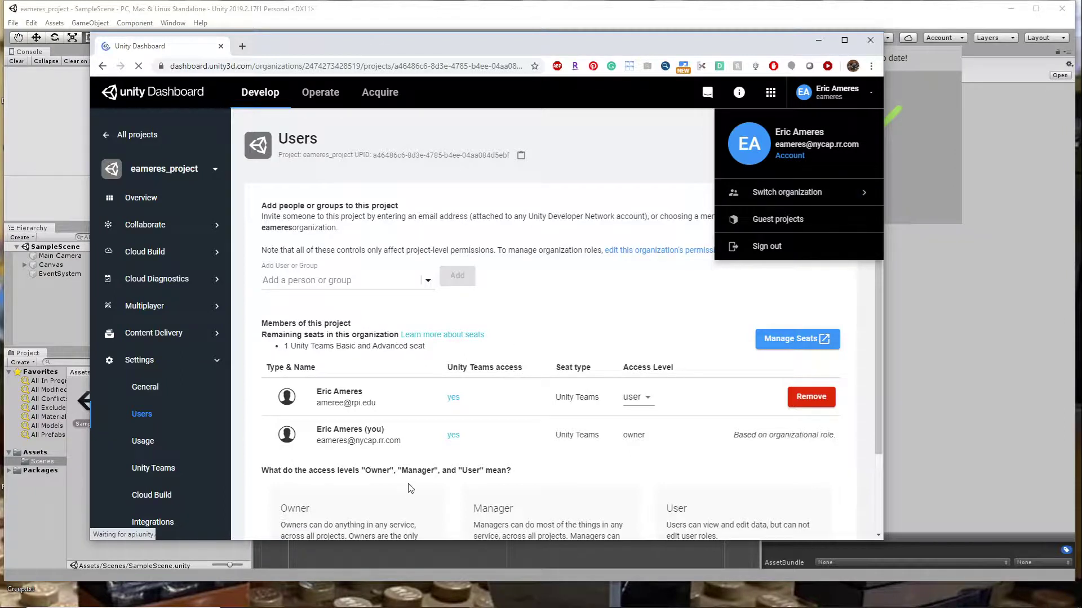
{"action": "left_click", "coordinate": [869, 96]}
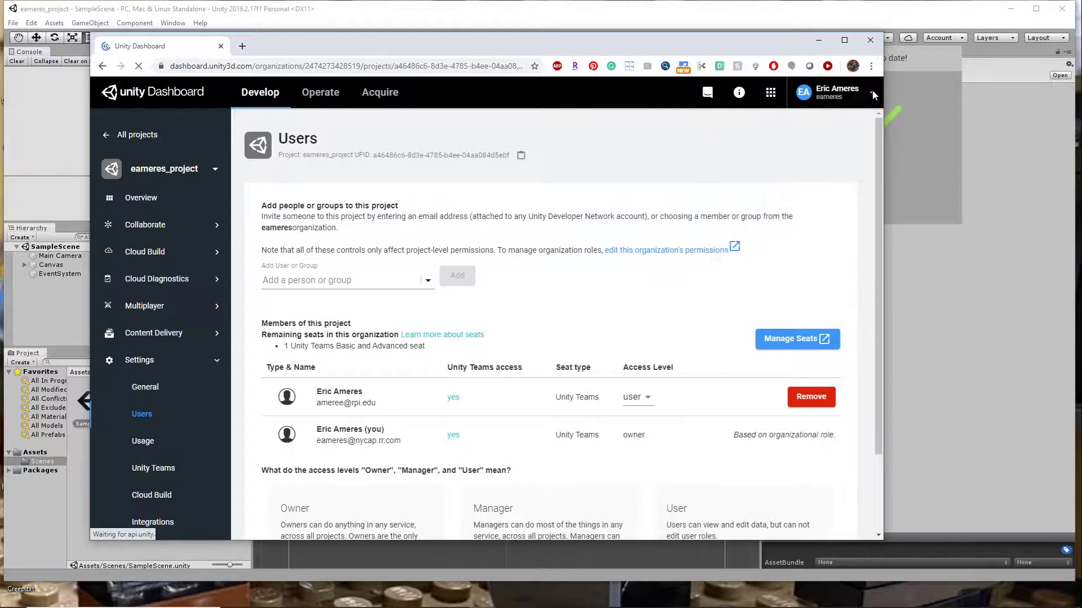
{"action": "left_click", "coordinate": [871, 93]}
{"action": "left_click", "coordinate": [773, 248]}
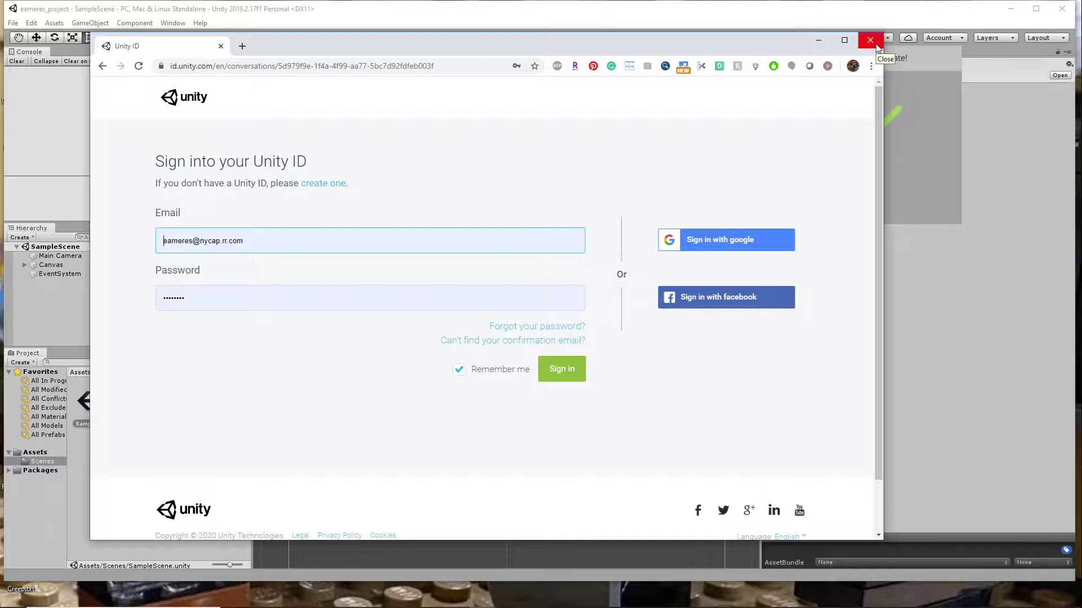
{"action": "left_click", "coordinate": [870, 40]}
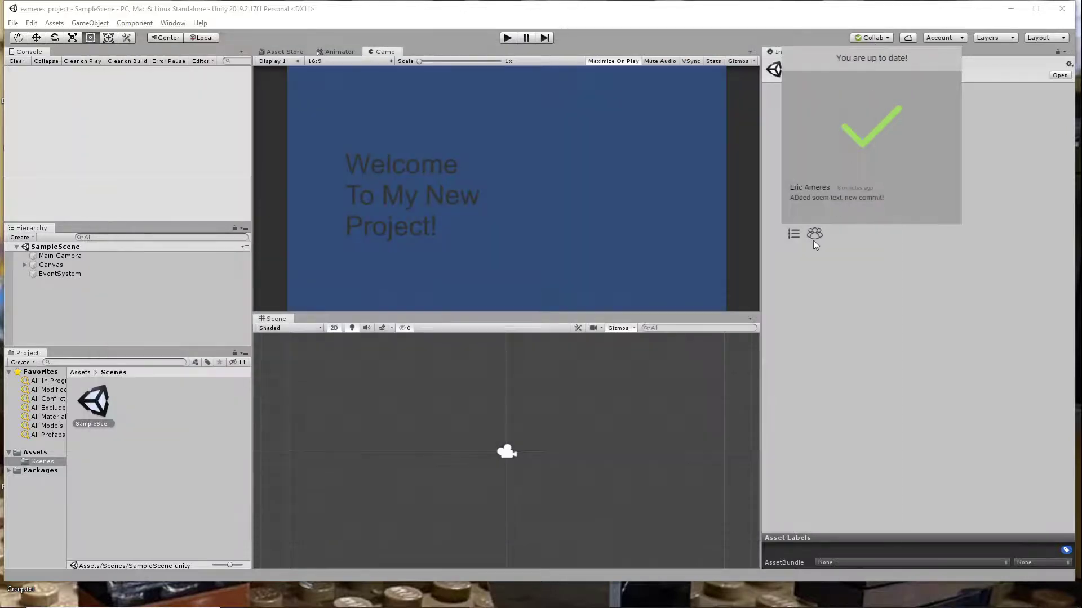
- Reopen the project's team page in the browser from Collaborate and go on to the dashboard's home page
{"action": "left_click", "coordinate": [819, 236]}
{"action": "left_click", "coordinate": [882, 39]}
{"action": "left_click_drag", "start_coordinate": [930, 0], "coordinate": [568, 126]}
{"action": "left_click_drag", "start_coordinate": [640, 116], "coordinate": [621, 85]}
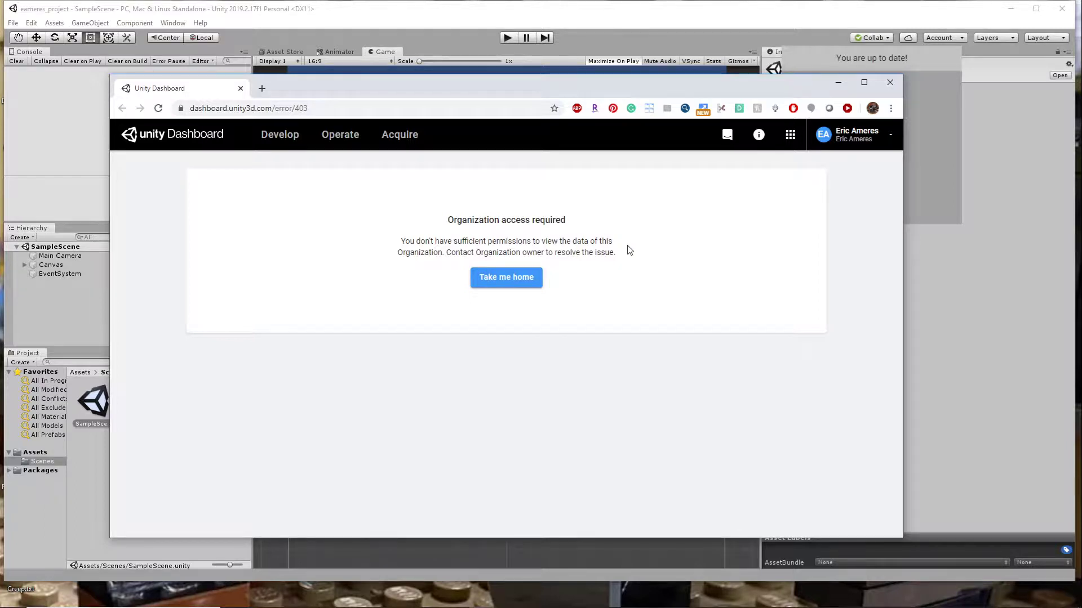
{"action": "left_click", "coordinate": [515, 279]}
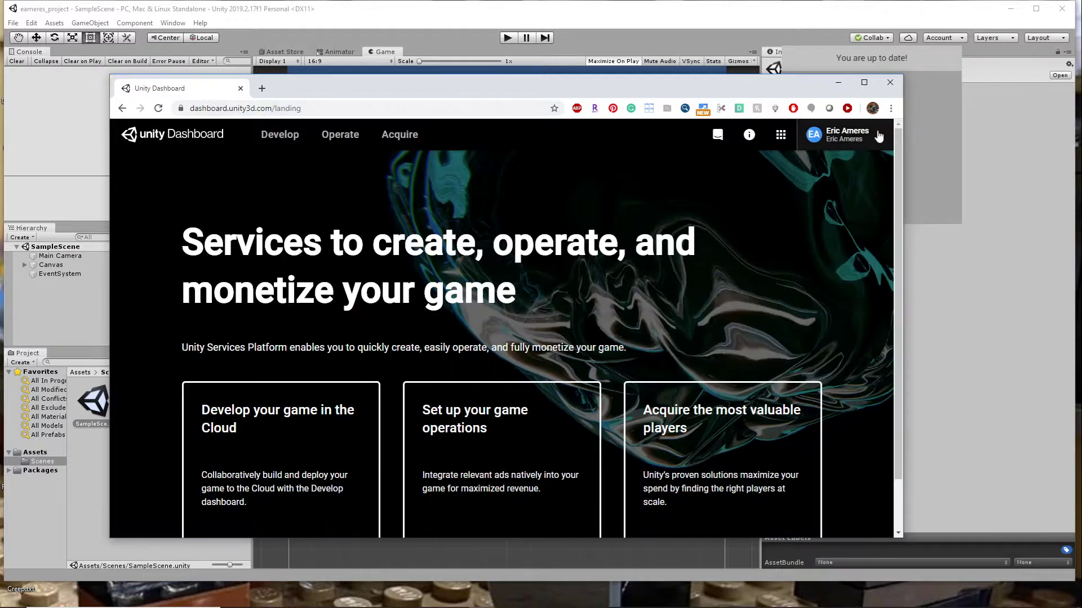
- Open the teammate account's Guest Projects and look through the list of shared projects
{"action": "left_click", "coordinate": [880, 136]}
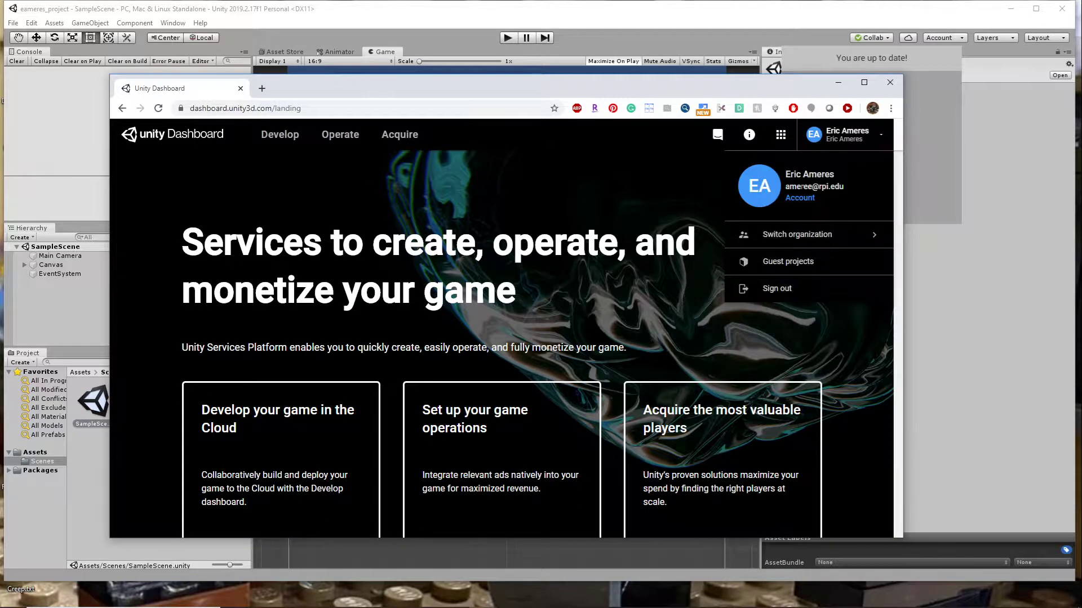
{"action": "left_click", "coordinate": [794, 261]}
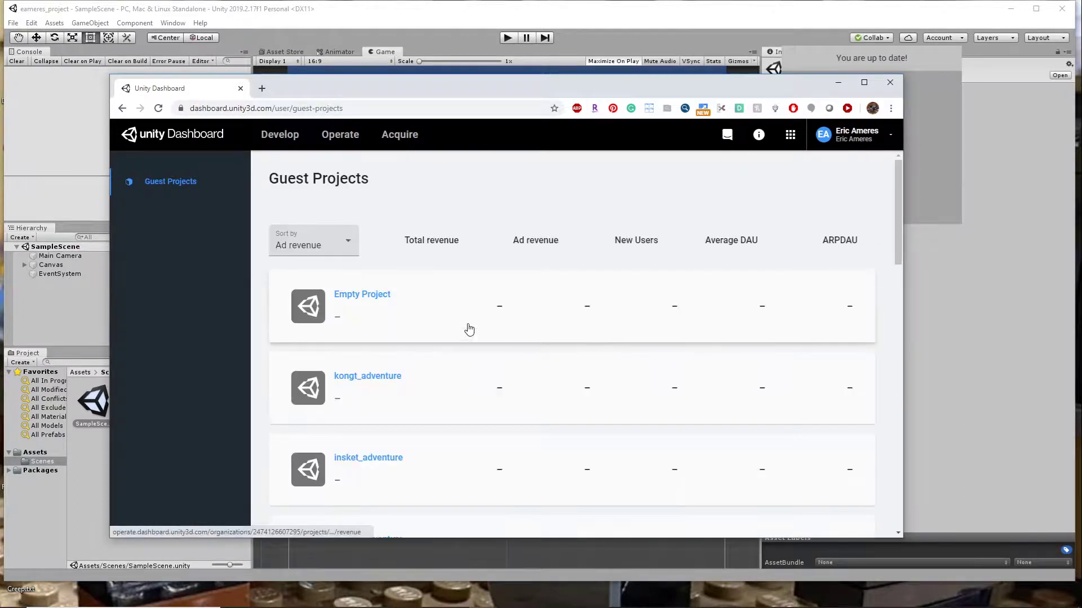
{"action": "scroll", "coordinate": [401, 316], "scroll_direction": "down", "scroll_amount": 3}
{"action": "scroll", "coordinate": [404, 321], "scroll_direction": "down", "scroll_amount": 10}
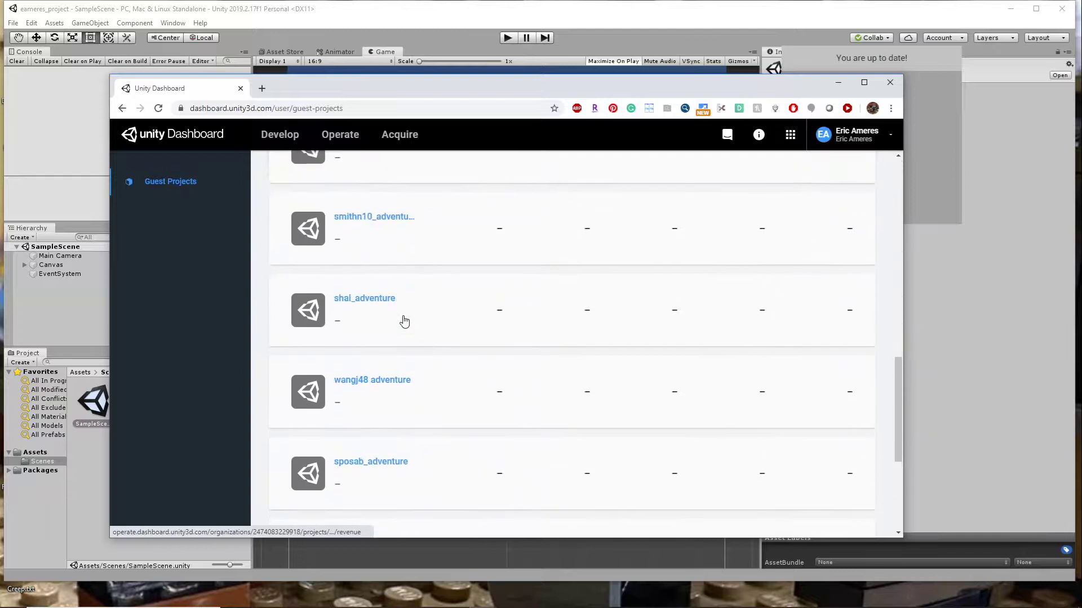
{"action": "scroll", "coordinate": [404, 322], "scroll_direction": "down", "scroll_amount": 2}
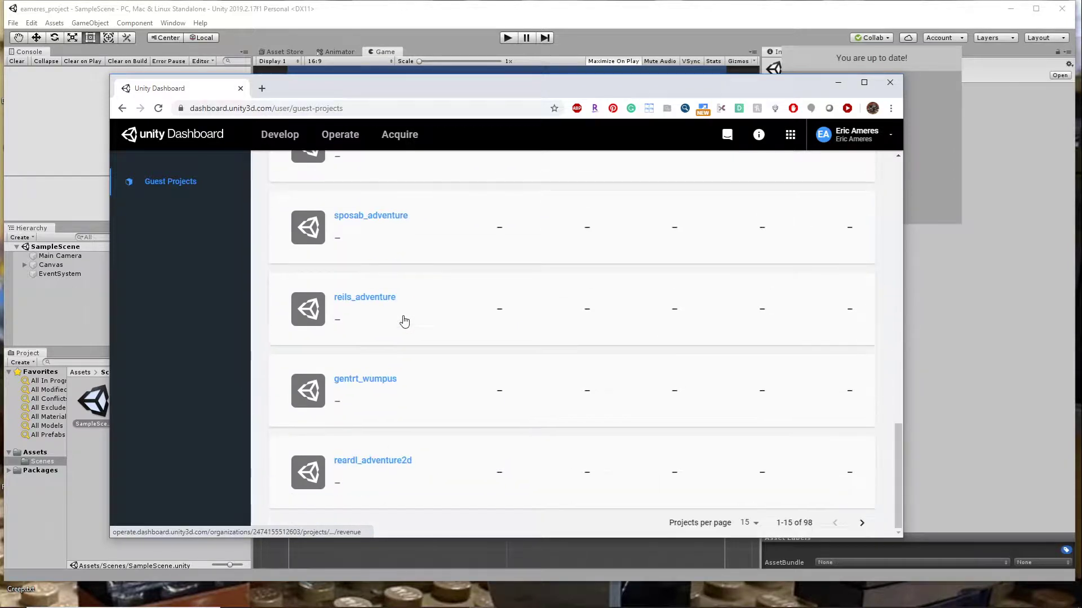
{"action": "scroll", "coordinate": [404, 320], "scroll_direction": "up", "scroll_amount": 15}
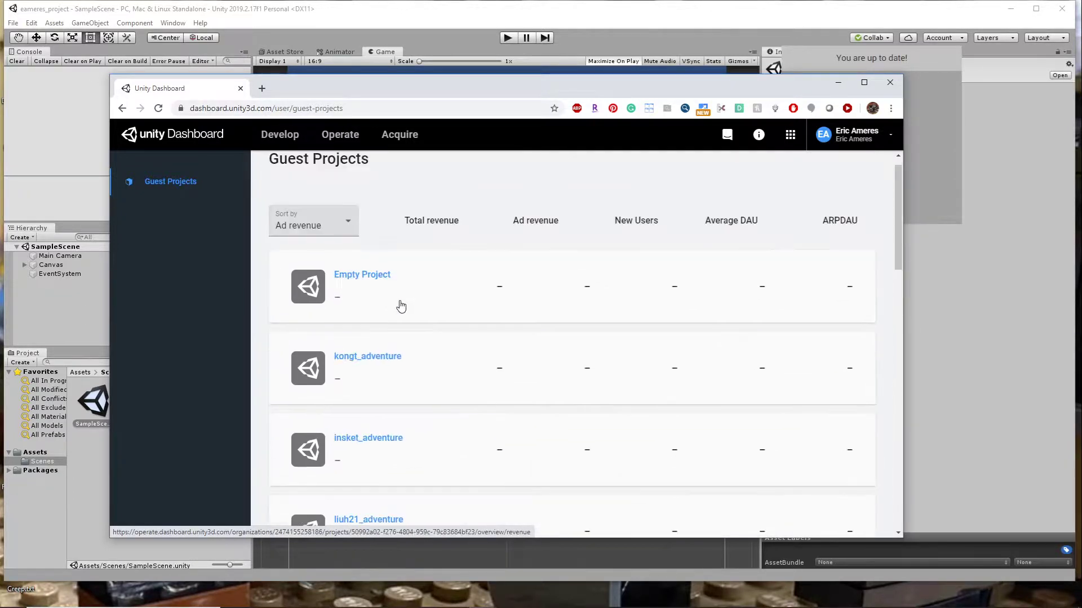
{"action": "scroll", "coordinate": [401, 306], "scroll_direction": "up", "scroll_amount": 1}
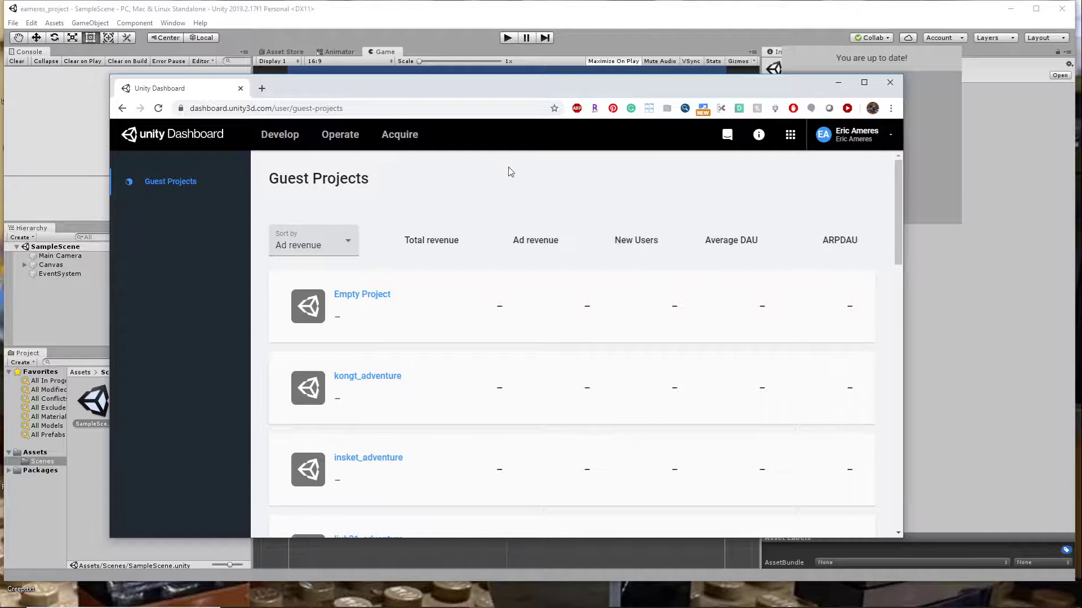
- Sign the teammate's account out of the Unity Dashboard
{"action": "left_click", "coordinate": [887, 134]}
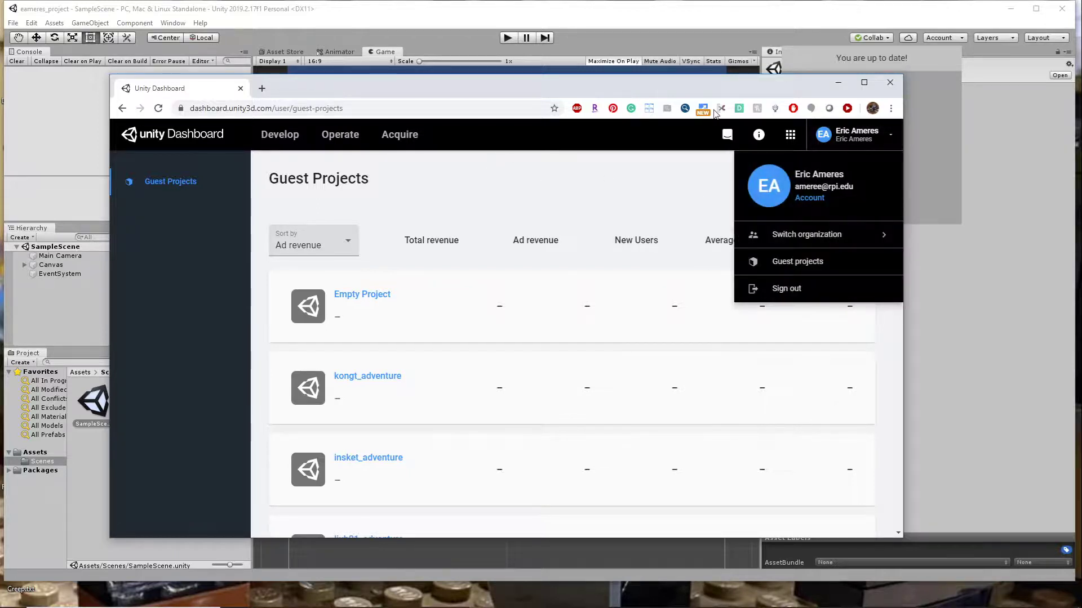
{"action": "left_click", "coordinate": [892, 136]}
{"action": "left_click", "coordinate": [891, 134]}
{"action": "left_click", "coordinate": [791, 288]}
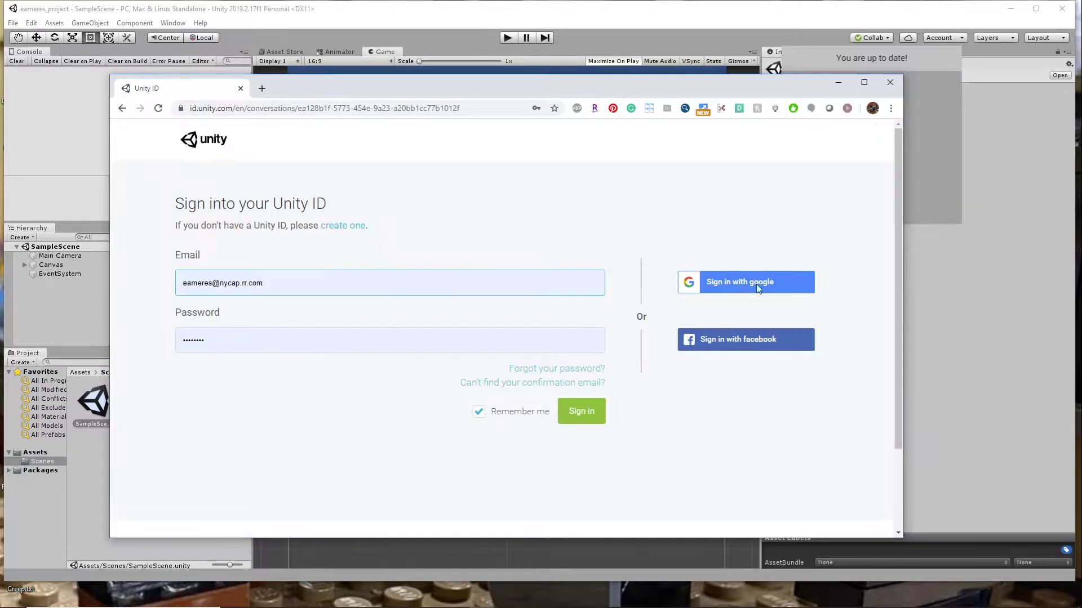
- Sign in to Unity ID with the project owner's account and open the owner's organization page
{"action": "left_click", "coordinate": [573, 418]}
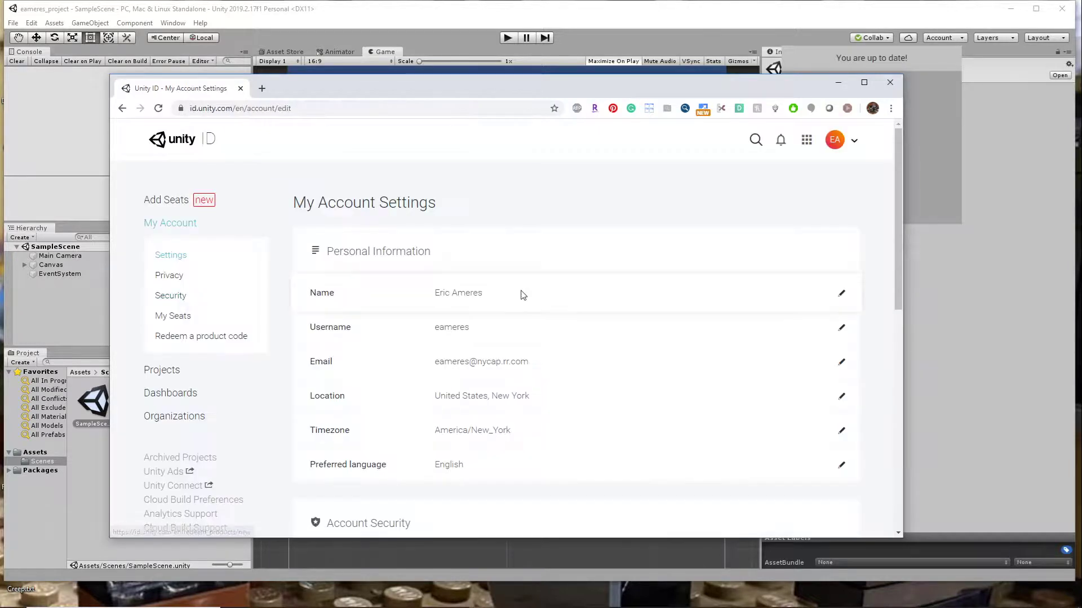
{"action": "left_click", "coordinate": [175, 418]}
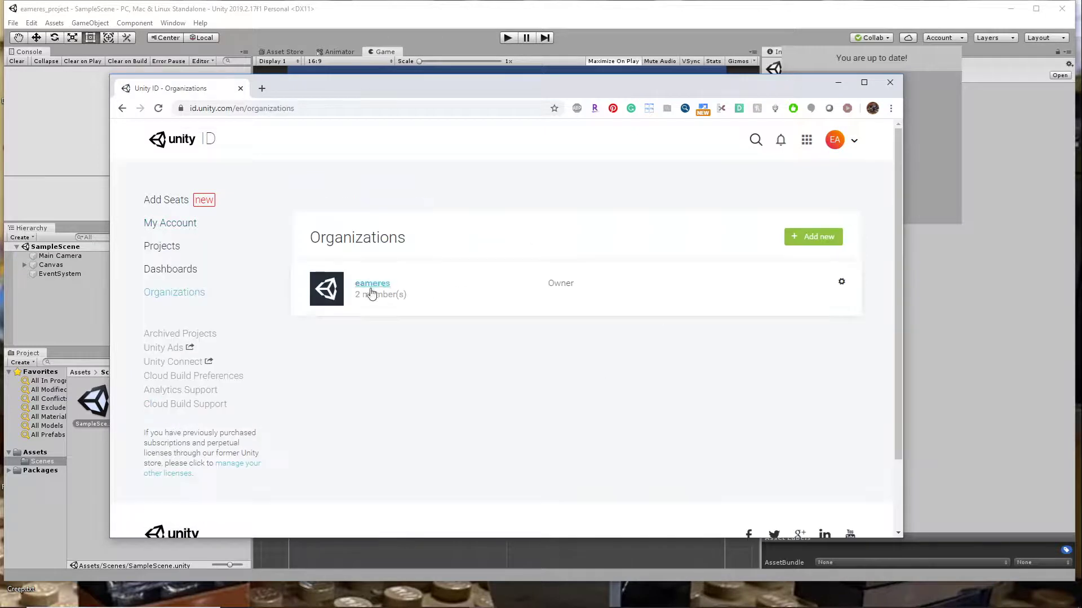
{"action": "left_click", "coordinate": [841, 284]}
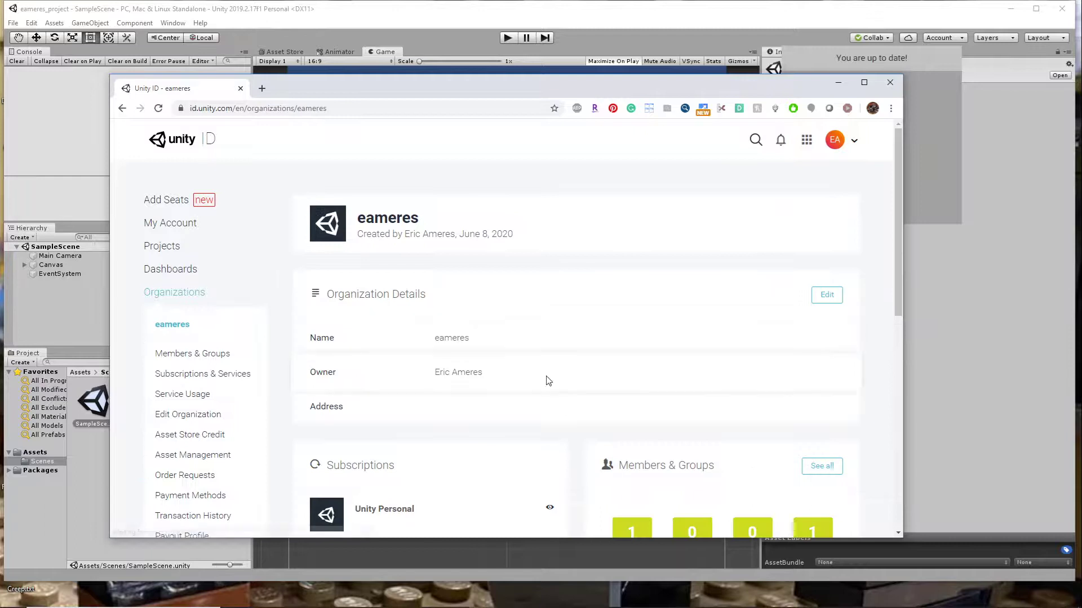
{"action": "scroll", "coordinate": [548, 381], "scroll_direction": "down", "scroll_amount": 4}
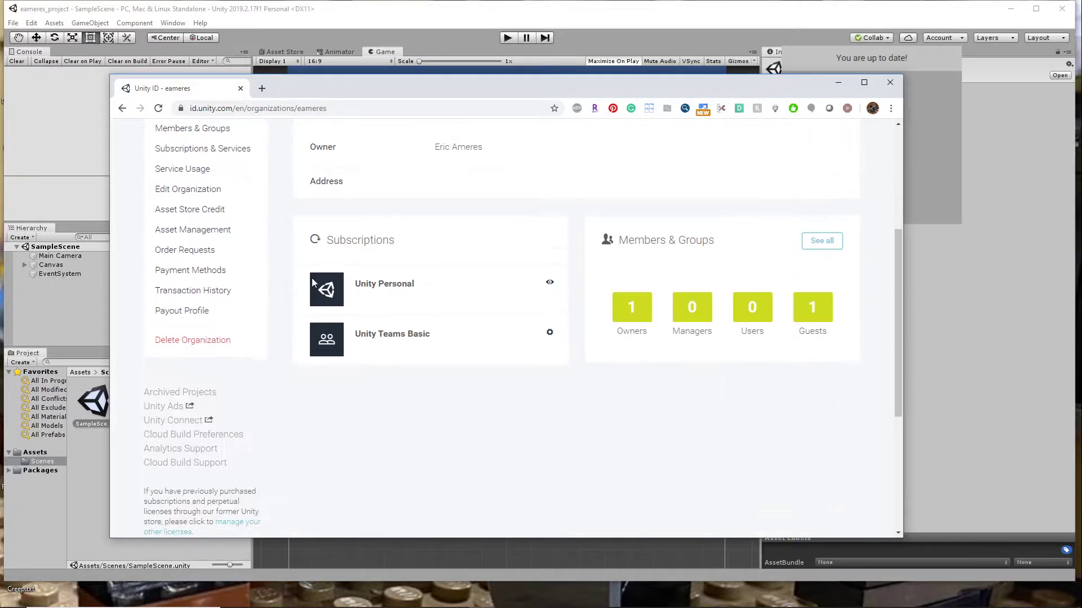
{"action": "scroll", "coordinate": [475, 308], "scroll_direction": "up", "scroll_amount": 4}
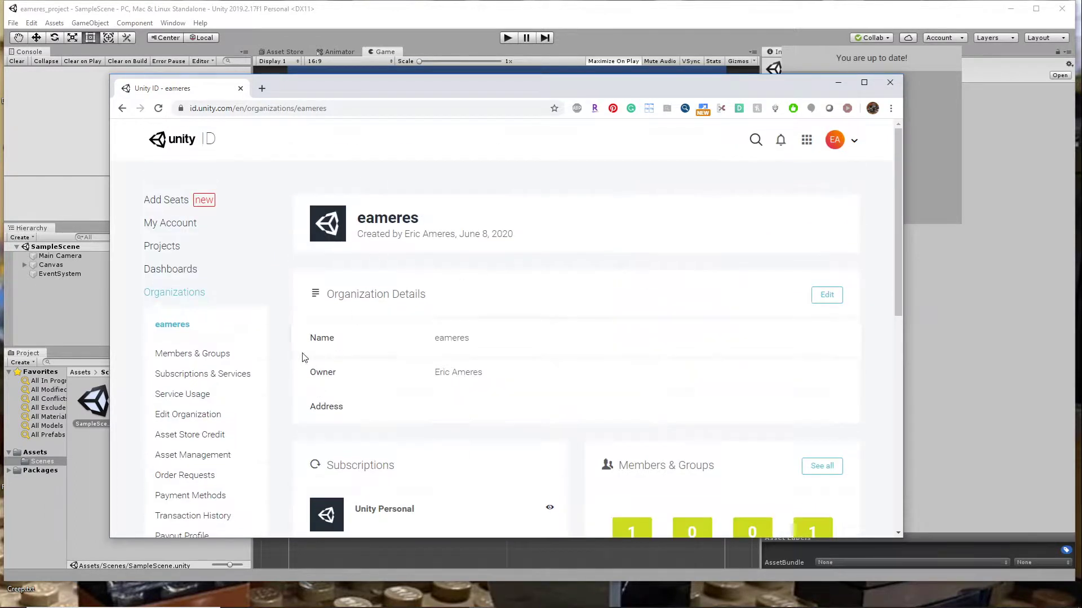
- Open the organization's members and groups and search for the teammate's e-mail address
{"action": "left_click", "coordinate": [194, 353]}
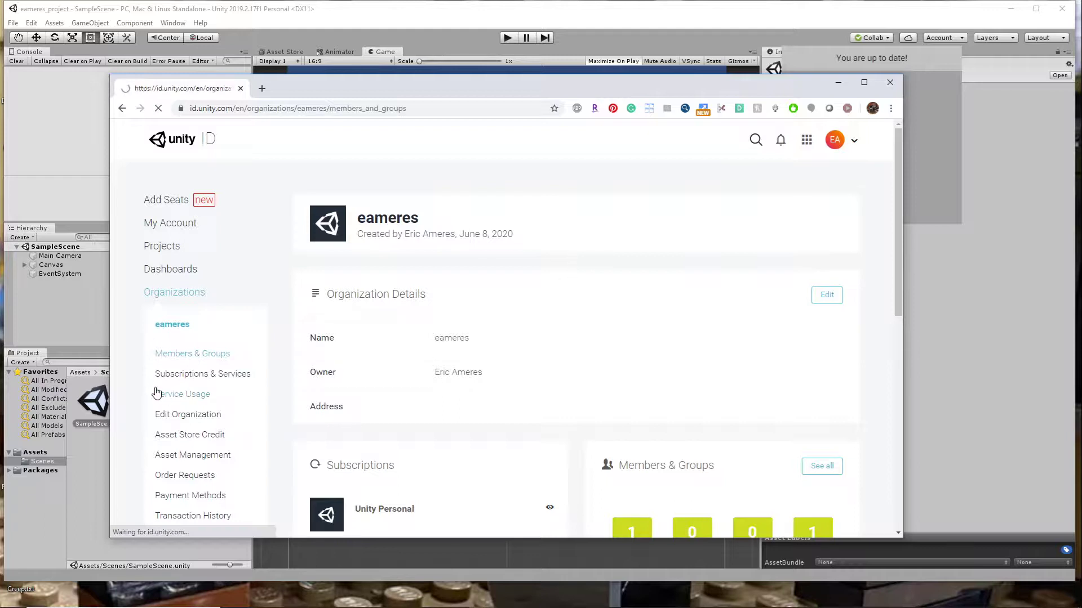
{"action": "scroll", "coordinate": [431, 397], "scroll_direction": "down", "scroll_amount": 3}
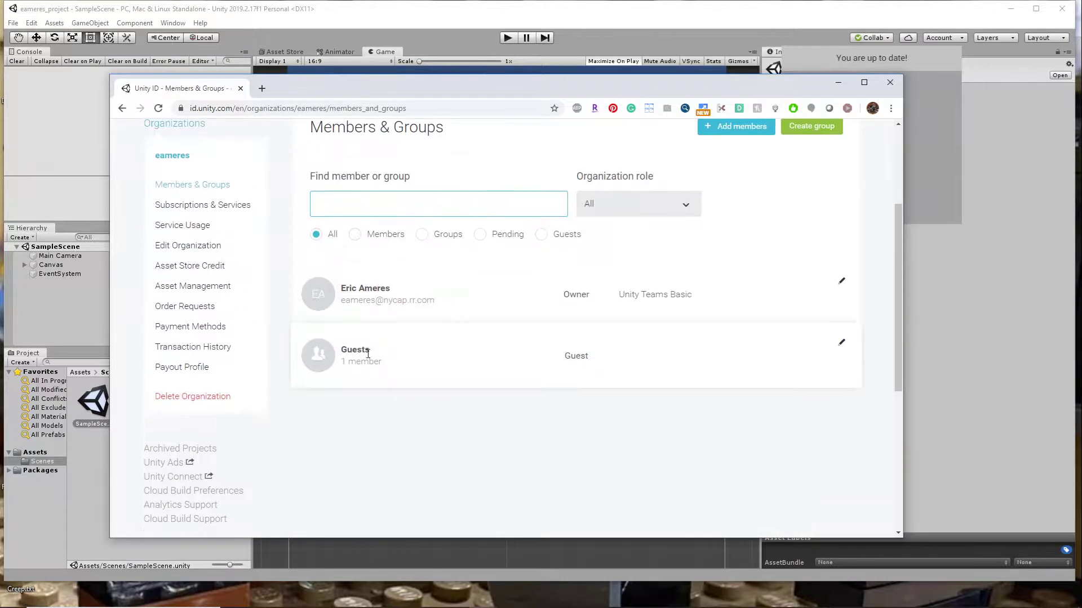
{"action": "scroll", "coordinate": [417, 367], "scroll_direction": "up", "scroll_amount": 3}
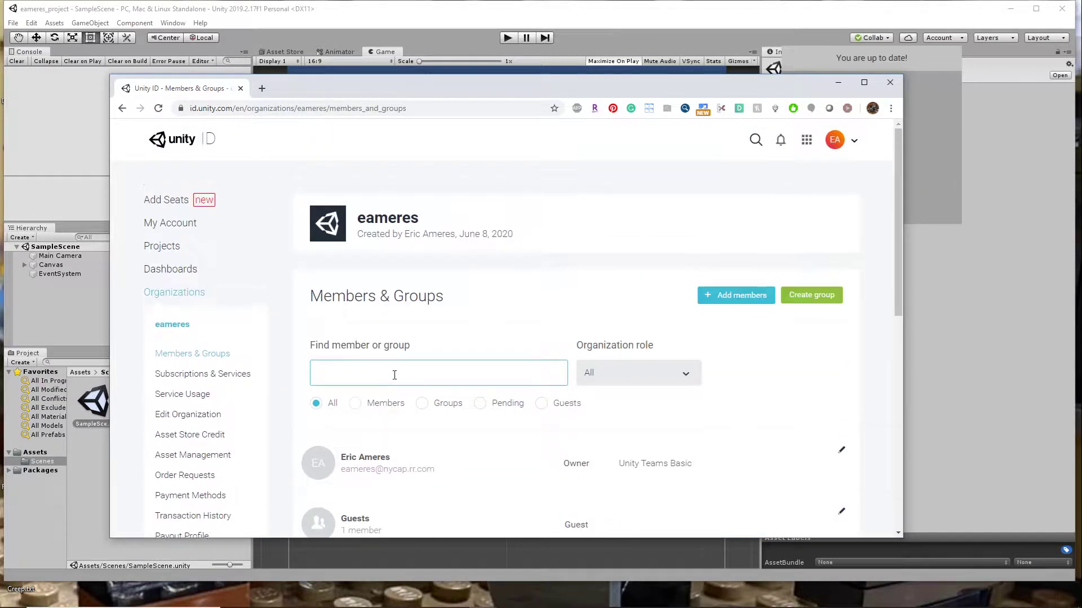
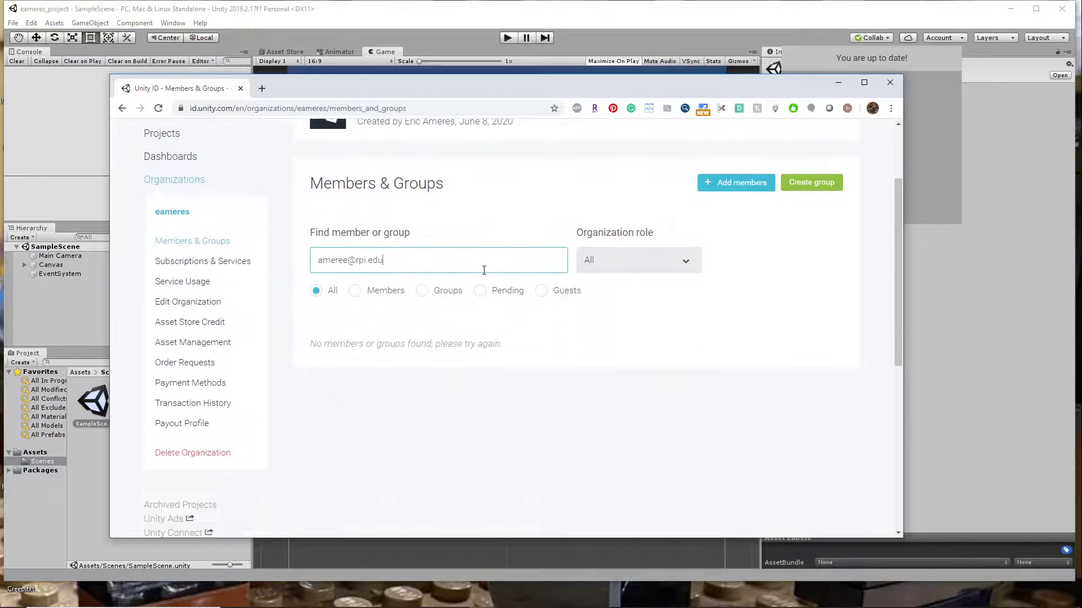
- Start a member invitation for the organization and enter the teammate's e-mail address
{"action": "left_click", "coordinate": [737, 182]}
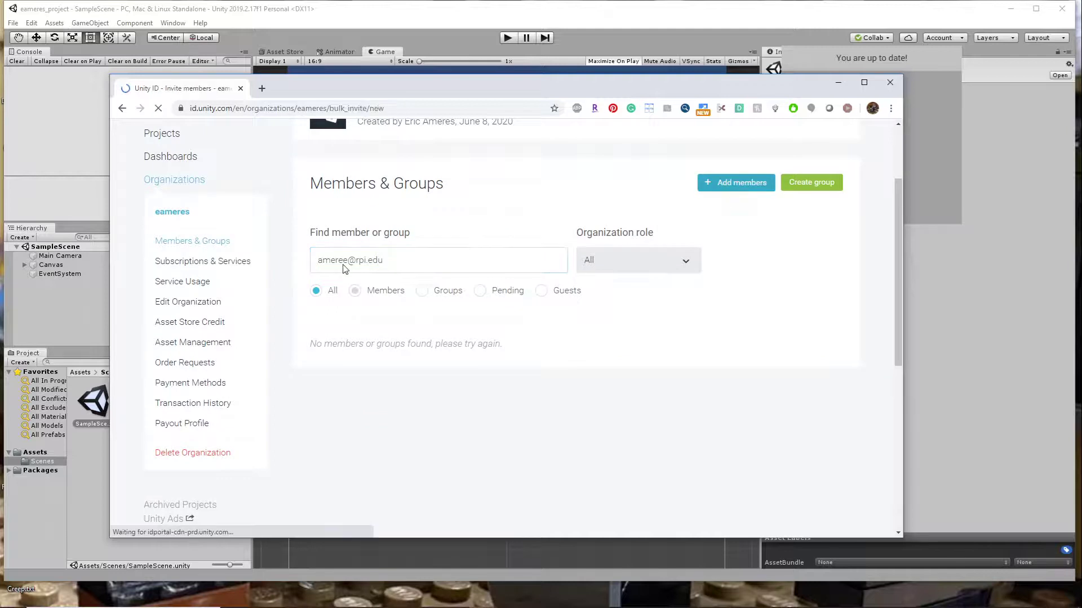
{"action": "scroll", "coordinate": [481, 386], "scroll_direction": "down", "scroll_amount": 3}
{"action": "left_click", "coordinate": [429, 286]}
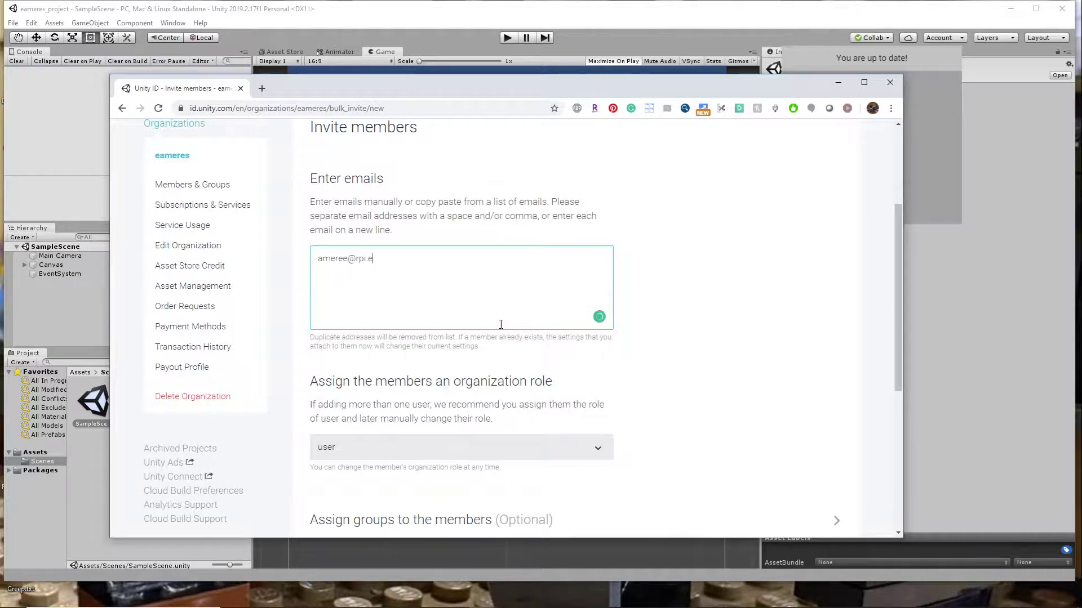
- Expand the optional group assignment and keep the invited member's organization role as user
{"action": "scroll", "coordinate": [687, 391], "scroll_direction": "down", "scroll_amount": 3}
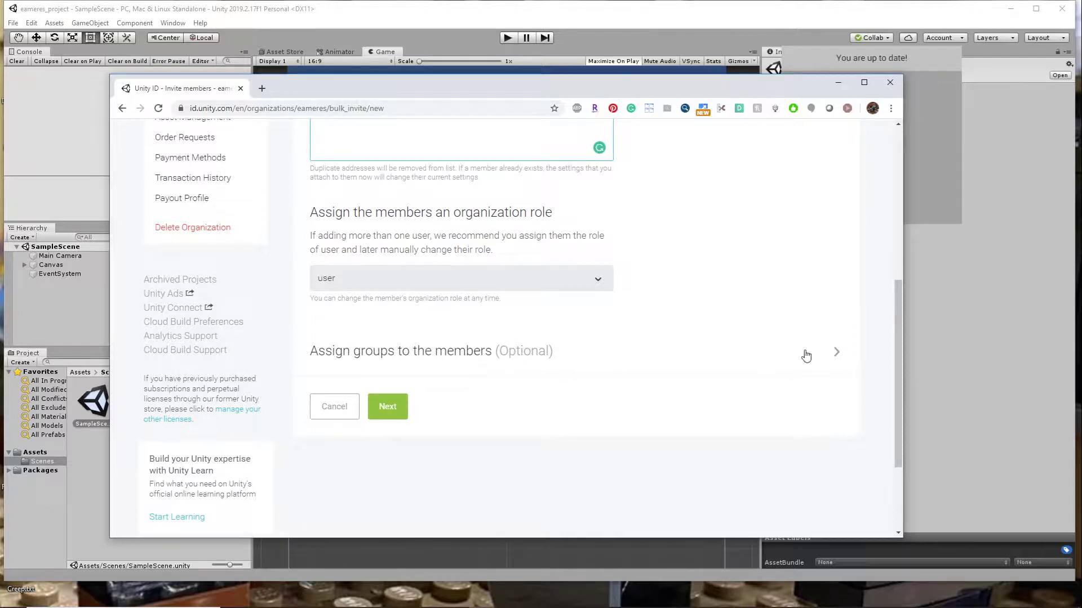
{"action": "left_click", "coordinate": [836, 351]}
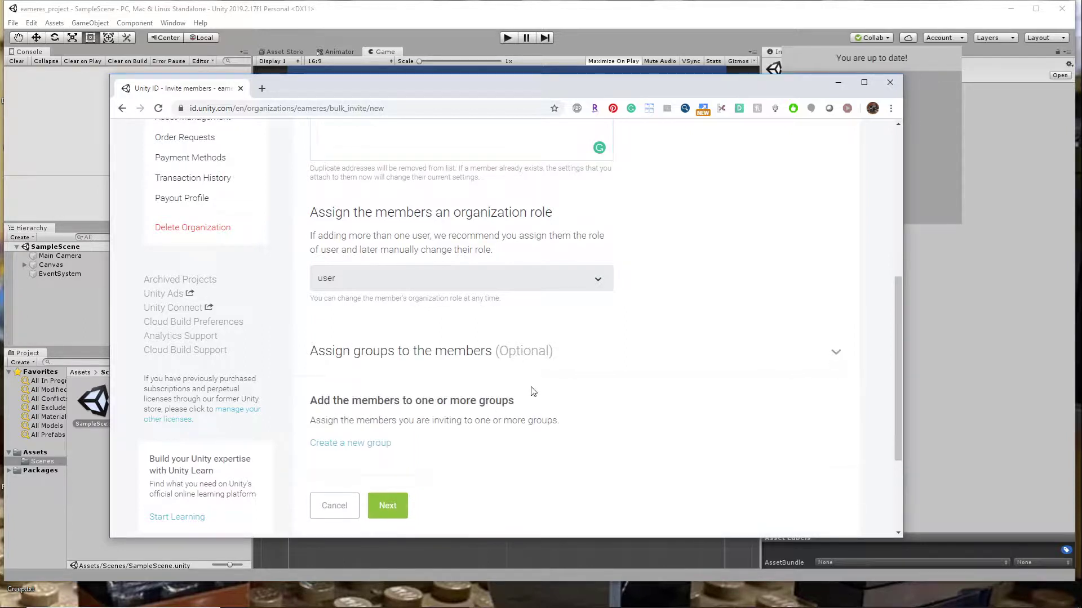
{"action": "left_click", "coordinate": [425, 289]}
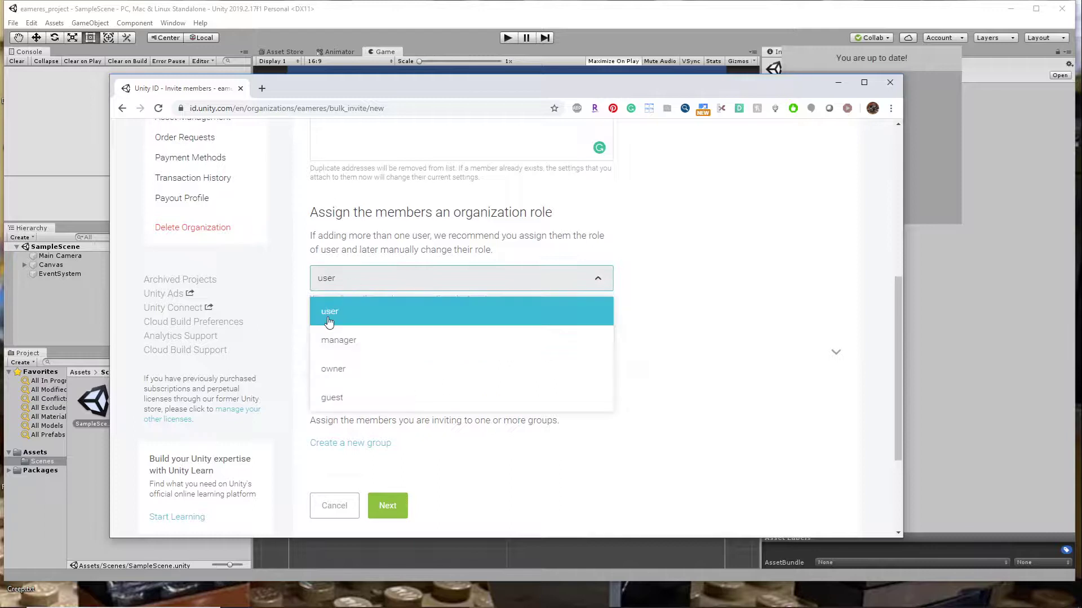
{"action": "left_click", "coordinate": [633, 489]}
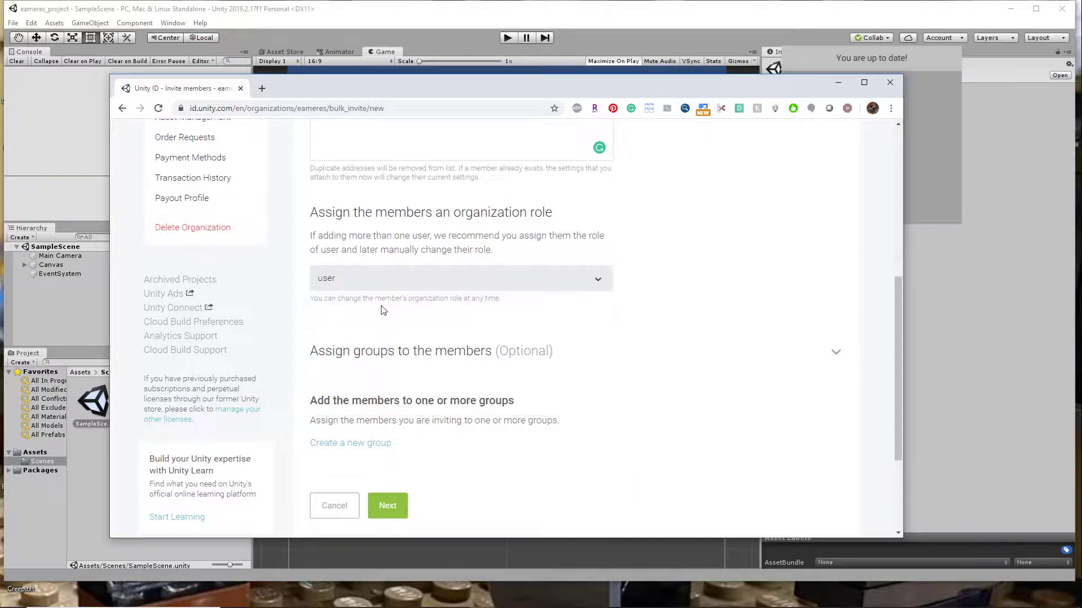
- Review the member invitation and send it to the teammate
{"action": "left_click", "coordinate": [387, 505]}
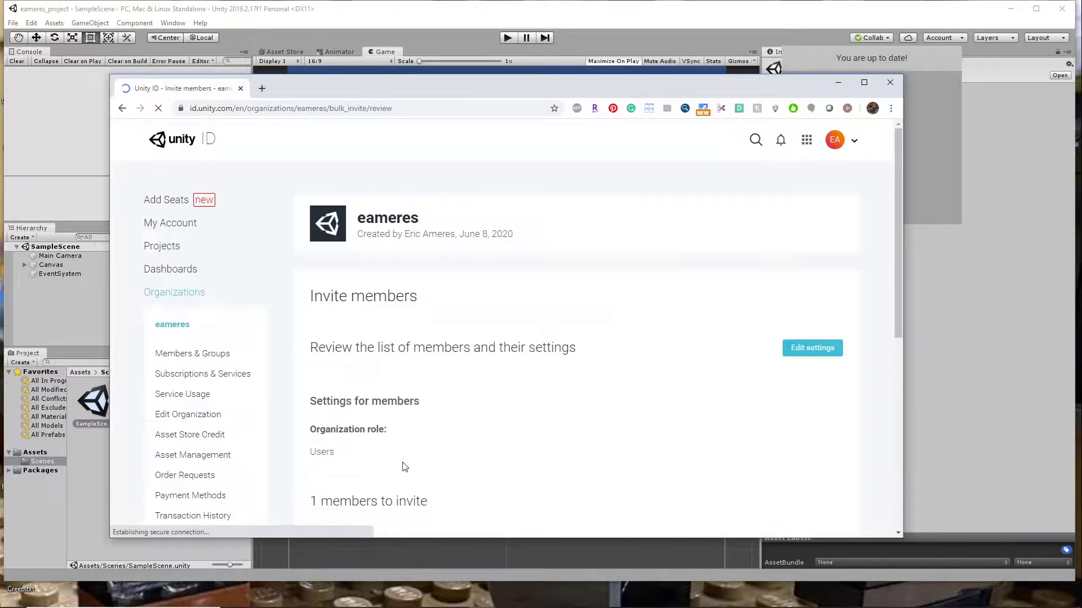
{"action": "scroll", "coordinate": [360, 489], "scroll_direction": "down", "scroll_amount": 3}
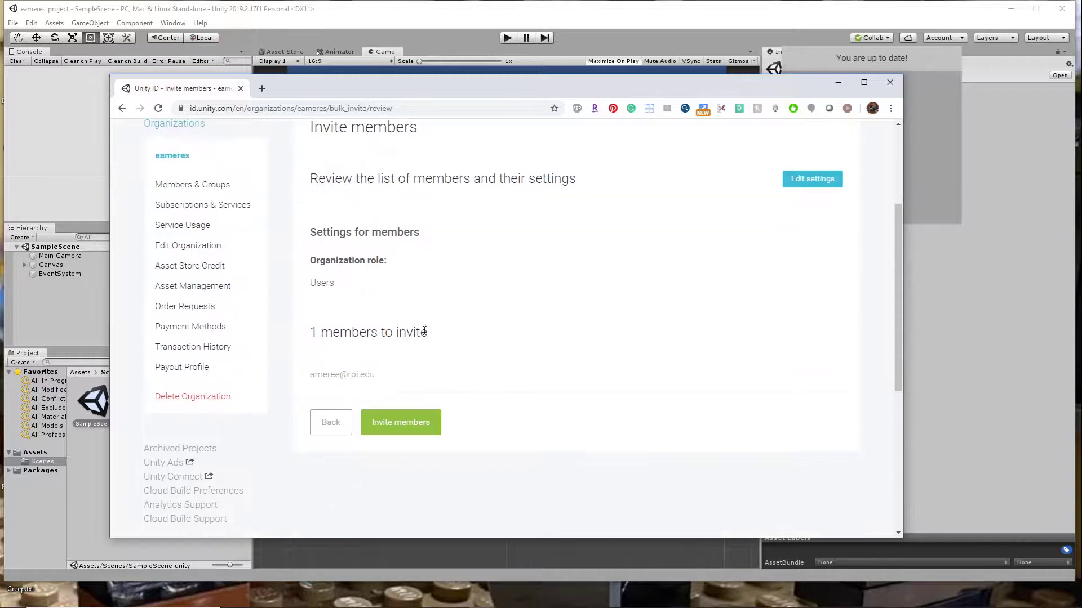
{"action": "left_click", "coordinate": [398, 421]}
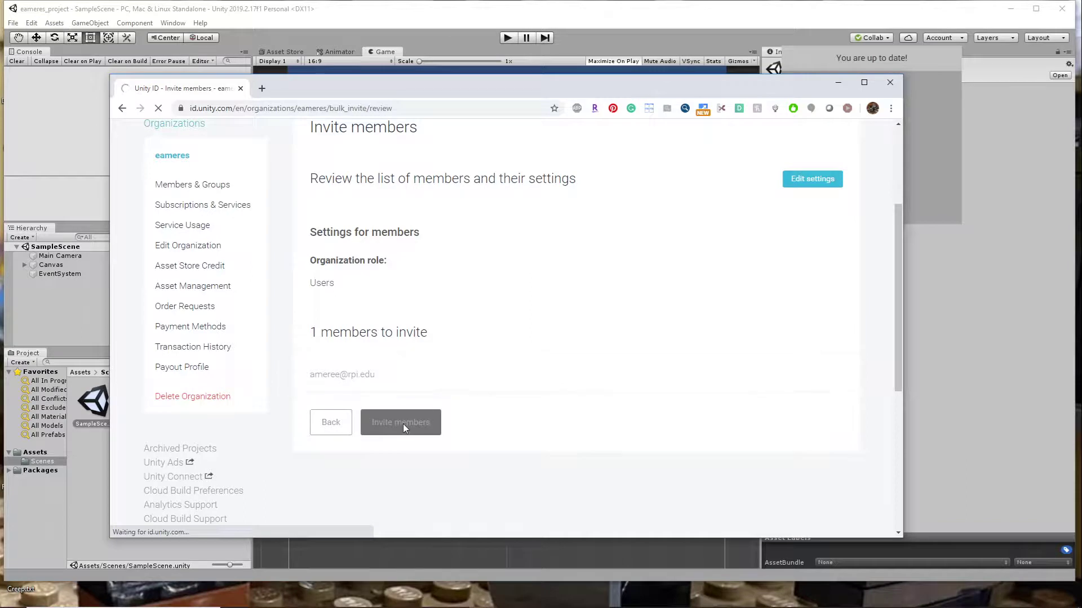
{"action": "scroll", "coordinate": [452, 410], "scroll_direction": "down", "scroll_amount": 3}
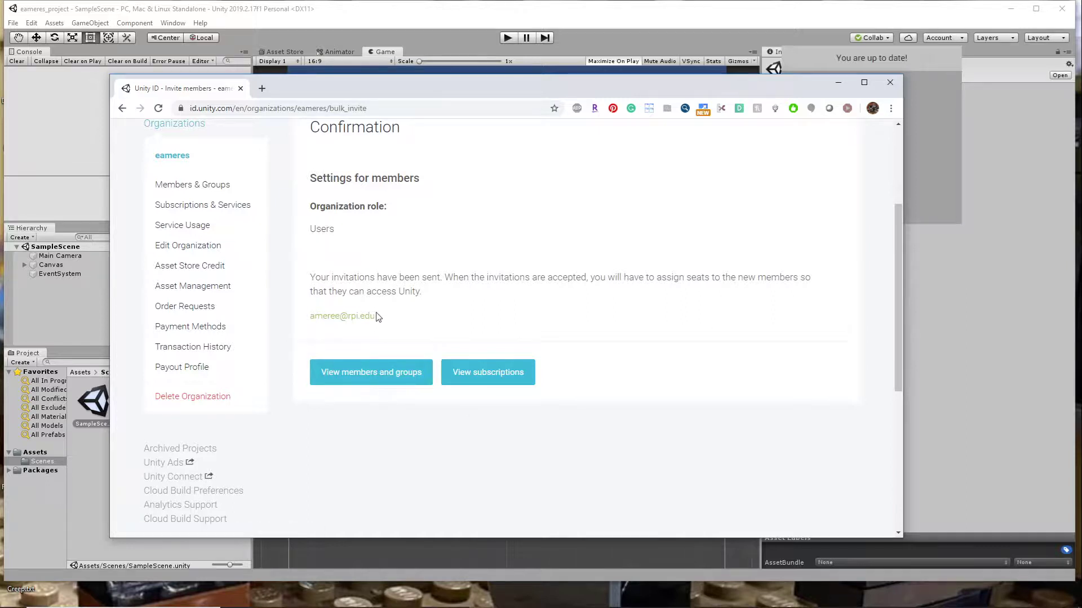
- Open seat management for the Unity Teams Basic subscription and examine the seat status and each member's assignment
{"action": "left_click", "coordinate": [483, 372]}
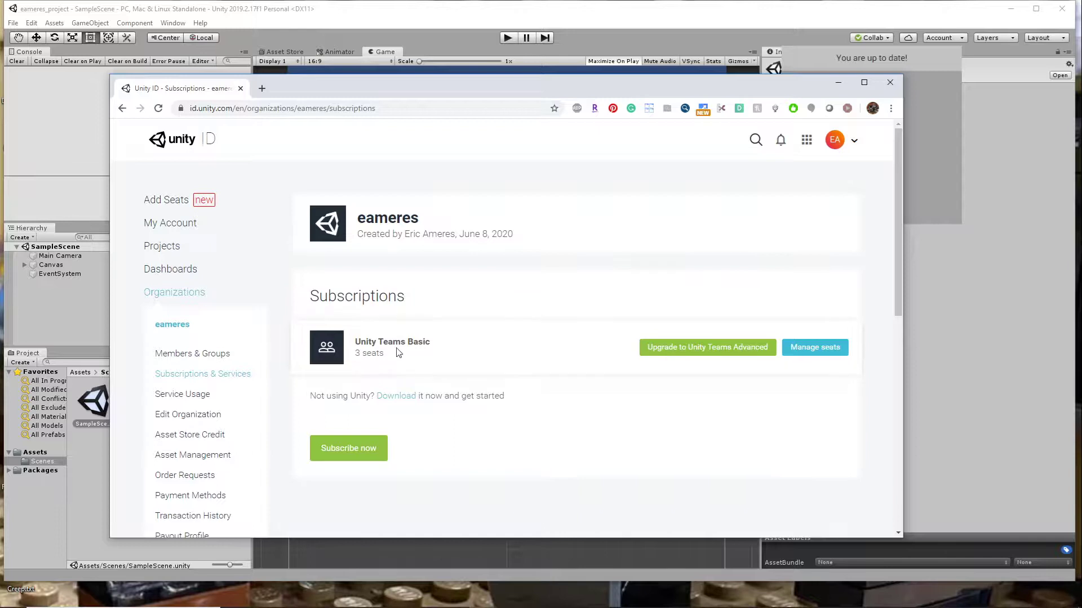
{"action": "left_click", "coordinate": [814, 349]}
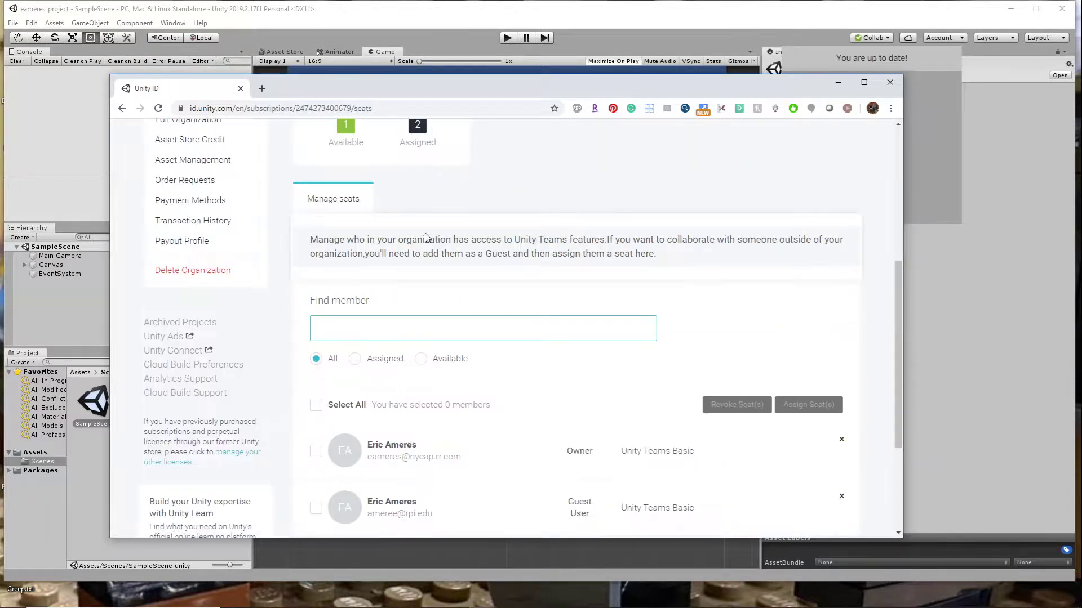
{"action": "scroll", "coordinate": [673, 490], "scroll_direction": "down", "scroll_amount": 2}
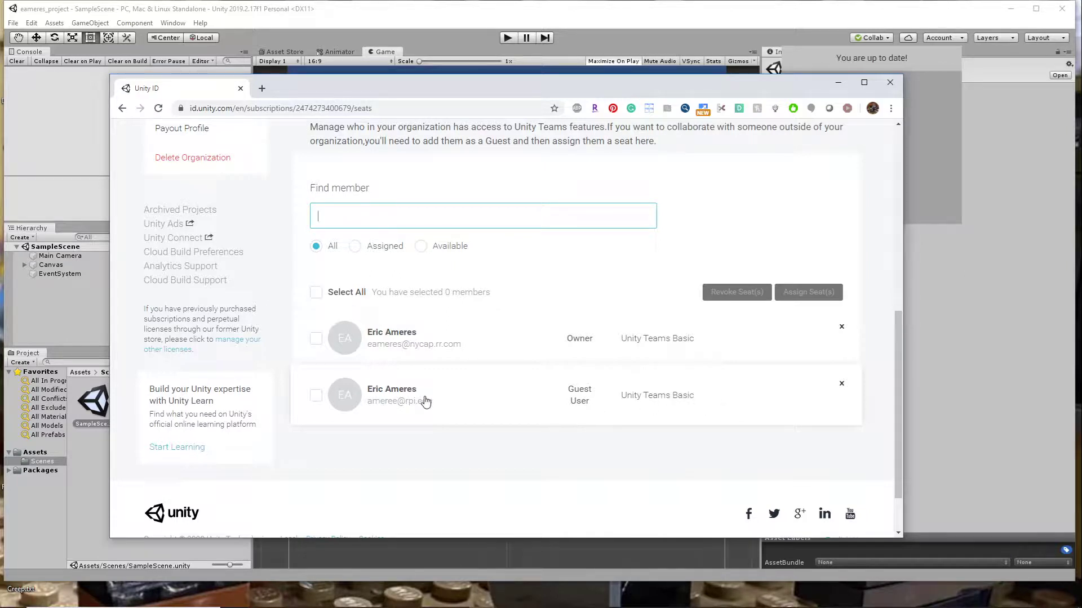
{"action": "scroll", "coordinate": [428, 401], "scroll_direction": "up", "scroll_amount": 2}
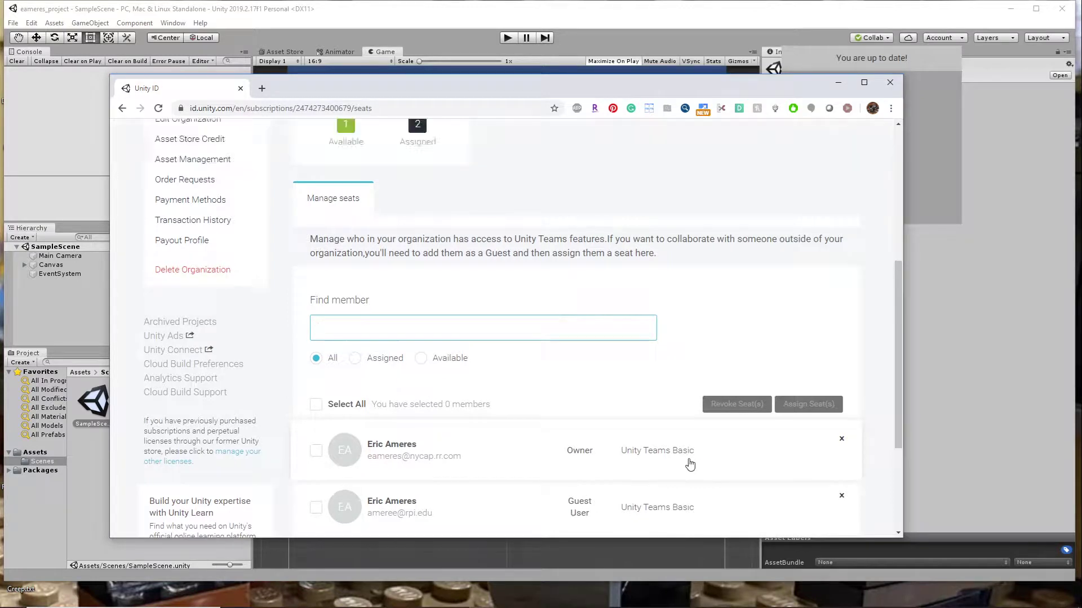
{"action": "scroll", "coordinate": [688, 462], "scroll_direction": "down", "scroll_amount": 3}
{"action": "scroll", "coordinate": [467, 321], "scroll_direction": "up", "scroll_amount": 5}
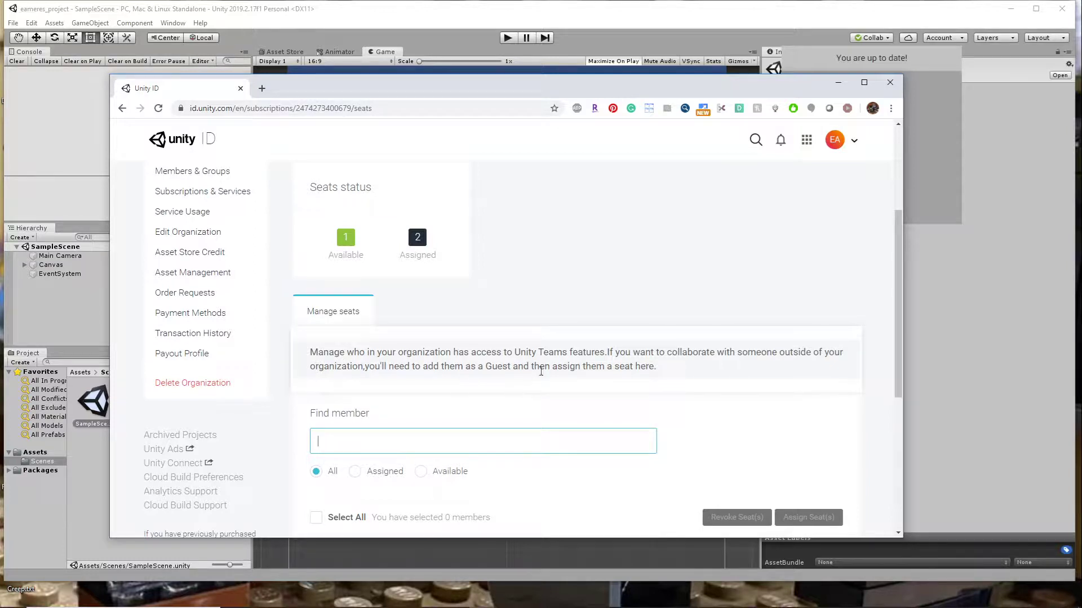
{"action": "scroll", "coordinate": [705, 411], "scroll_direction": "down", "scroll_amount": 3}
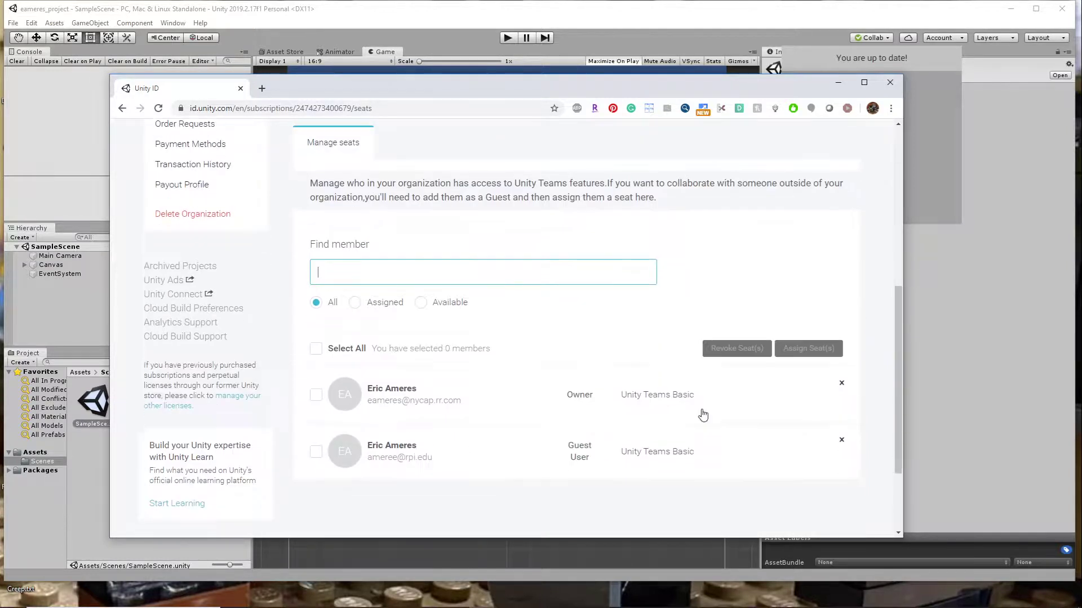
- Revoke the guest user's Unity Teams Basic seat and dismiss the notification
{"action": "left_click", "coordinate": [316, 348]}
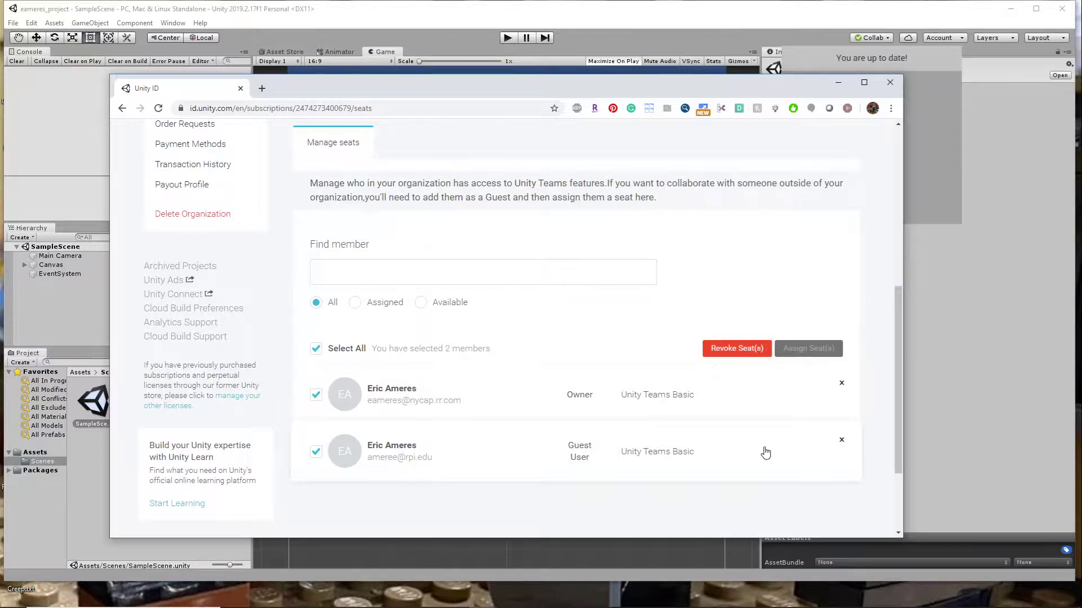
{"action": "left_click", "coordinate": [316, 348]}
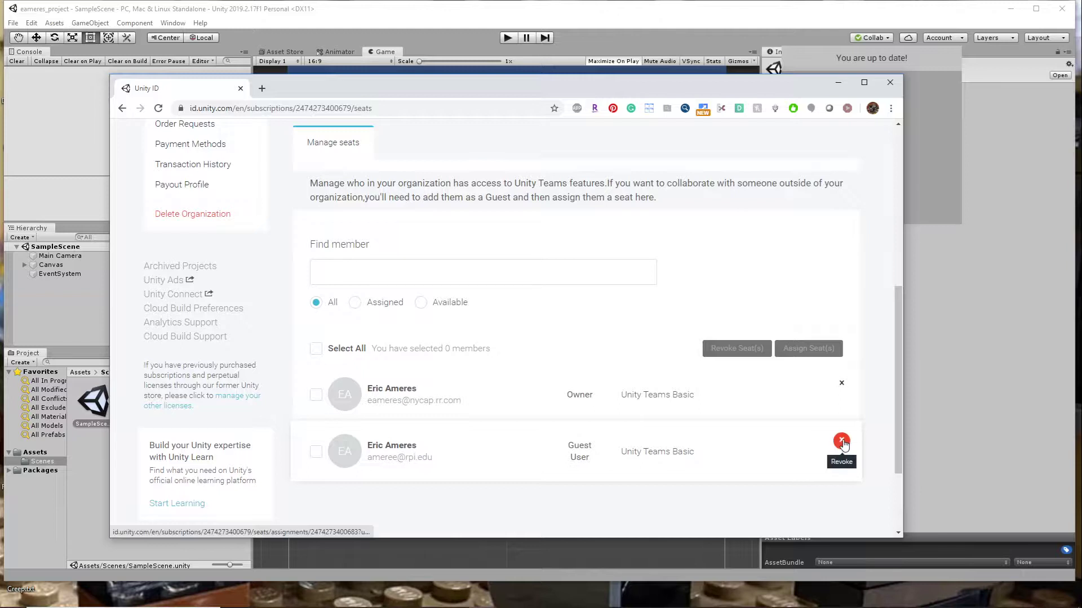
{"action": "left_click", "coordinate": [842, 441]}
{"action": "left_click", "coordinate": [733, 348]}
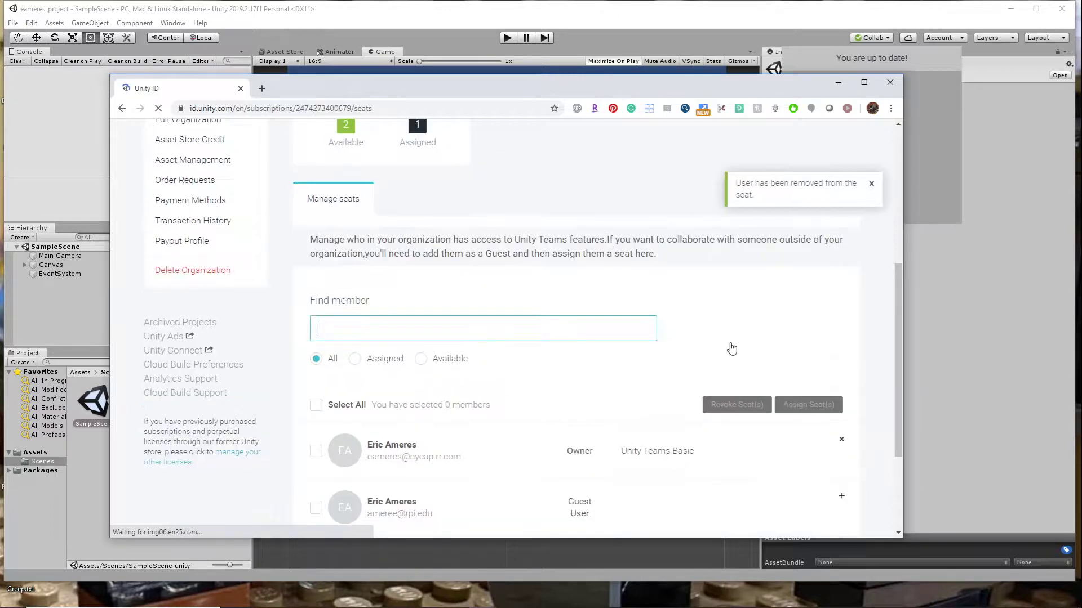
{"action": "scroll", "coordinate": [704, 468], "scroll_direction": "down", "scroll_amount": 3}
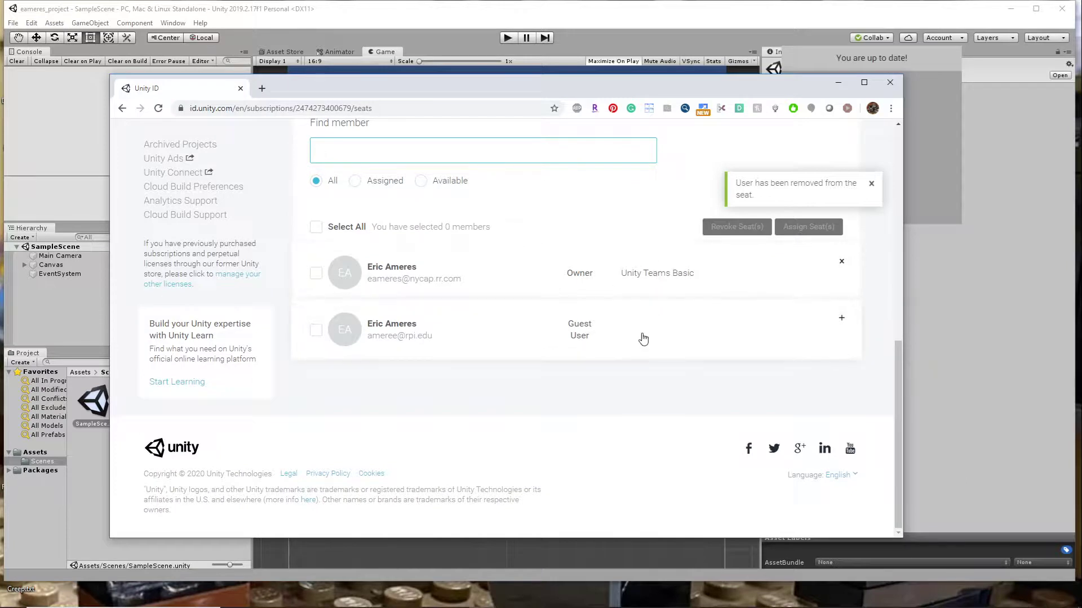
{"action": "scroll", "coordinate": [514, 301], "scroll_direction": "up", "scroll_amount": 2}
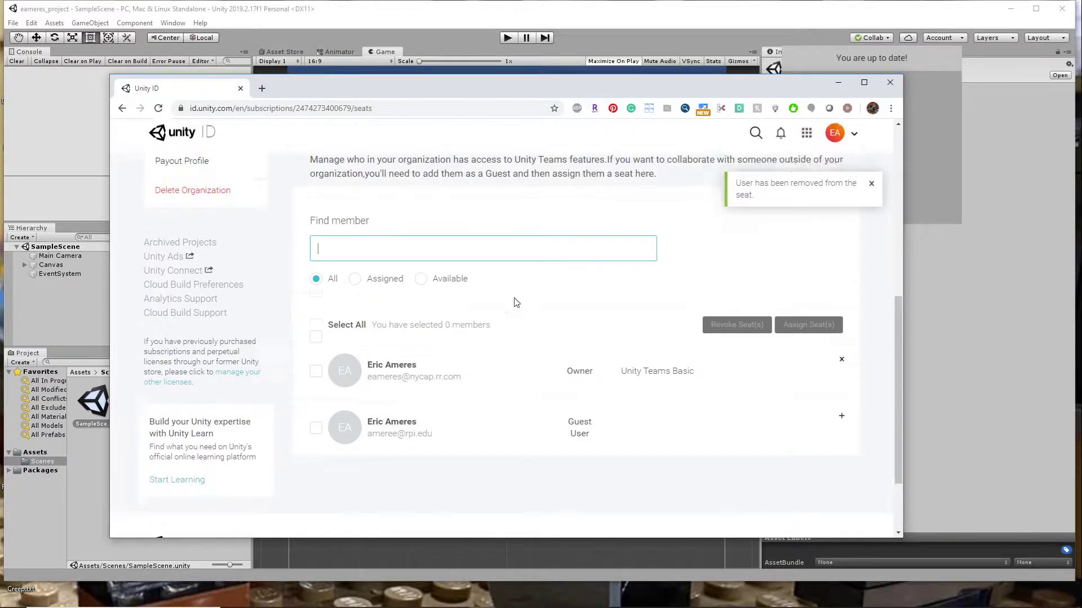
{"action": "left_click", "coordinate": [873, 186]}
- Assign a Unity Teams Basic seat to the guest user and check the seat status
{"action": "scroll", "coordinate": [690, 304], "scroll_direction": "up", "scroll_amount": 5}
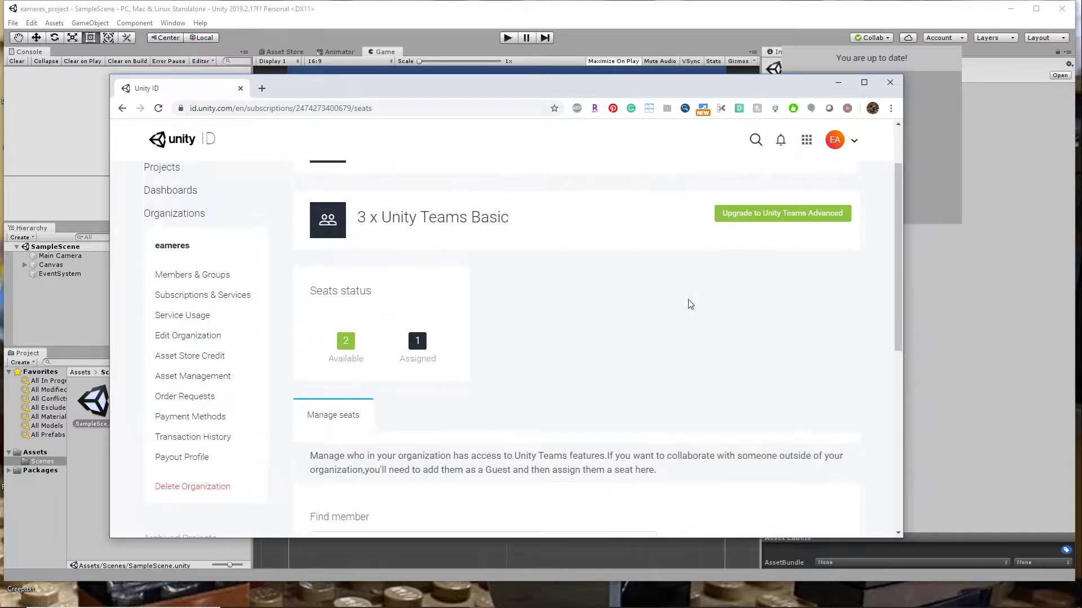
{"action": "scroll", "coordinate": [606, 362], "scroll_direction": "down", "scroll_amount": 3}
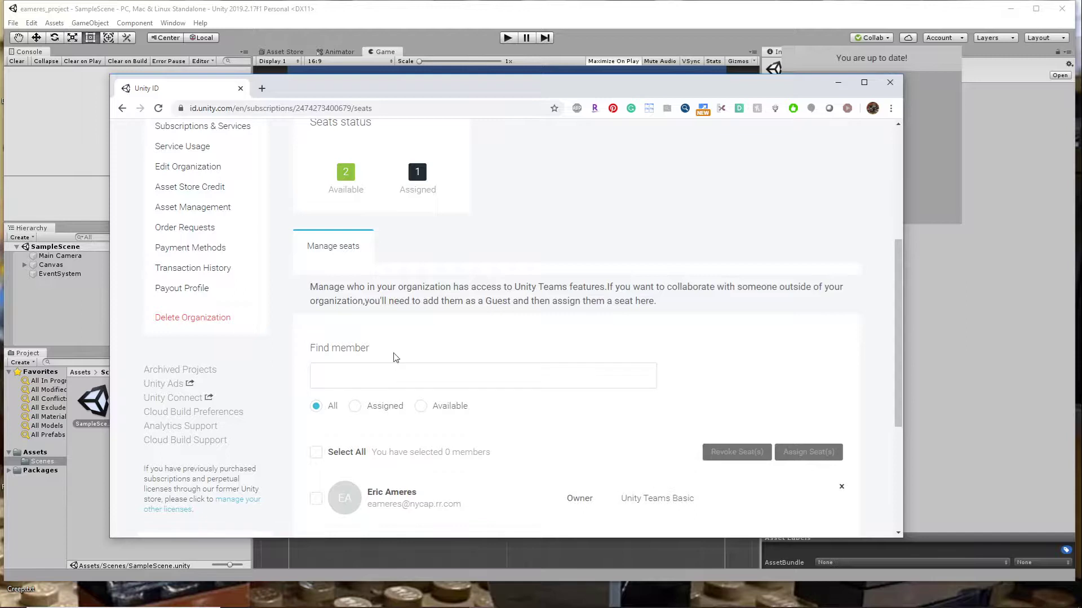
{"action": "scroll", "coordinate": [408, 434], "scroll_direction": "down", "scroll_amount": 2}
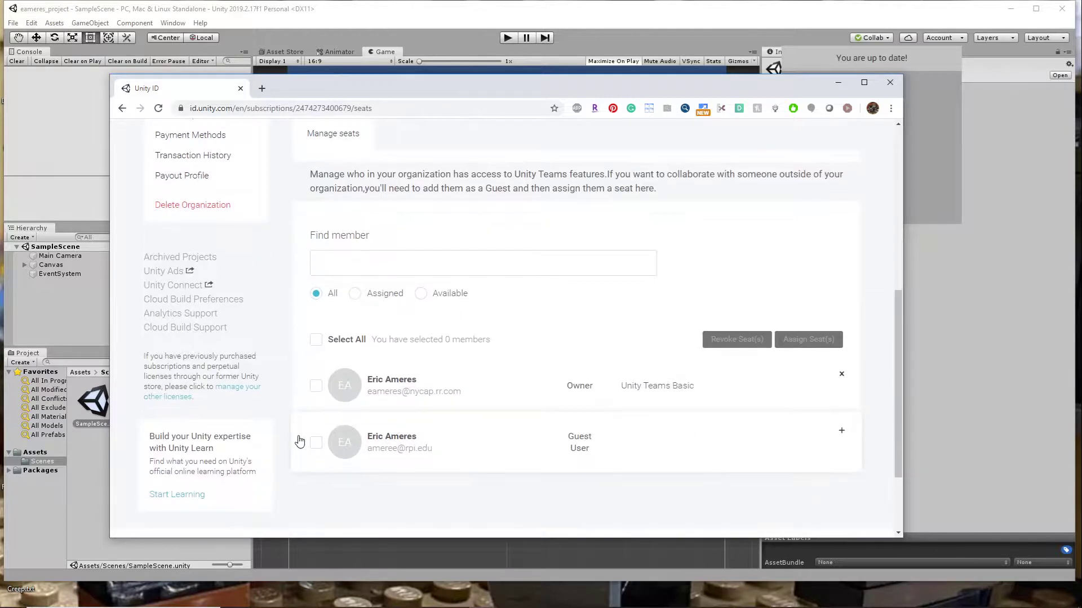
{"action": "left_click", "coordinate": [316, 443]}
{"action": "left_click", "coordinate": [815, 340]}
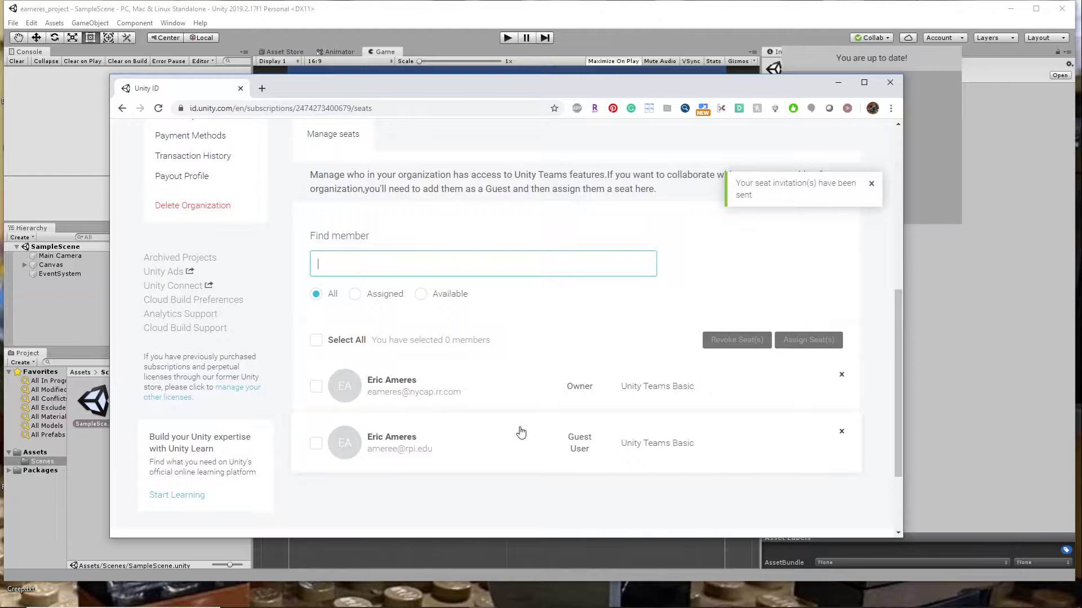
{"action": "scroll", "coordinate": [463, 359], "scroll_direction": "up", "scroll_amount": 2}
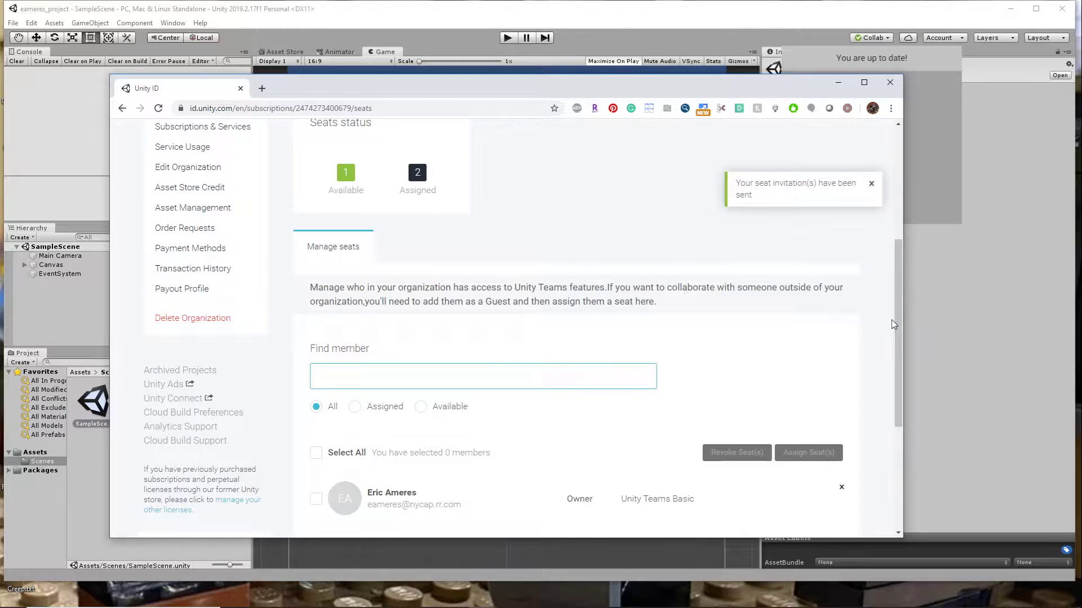
- Check the guest user's seat assignment, dismiss the seat invitation notification, and close the seat management page
{"action": "scroll", "coordinate": [319, 403], "scroll_direction": "down", "scroll_amount": 3}
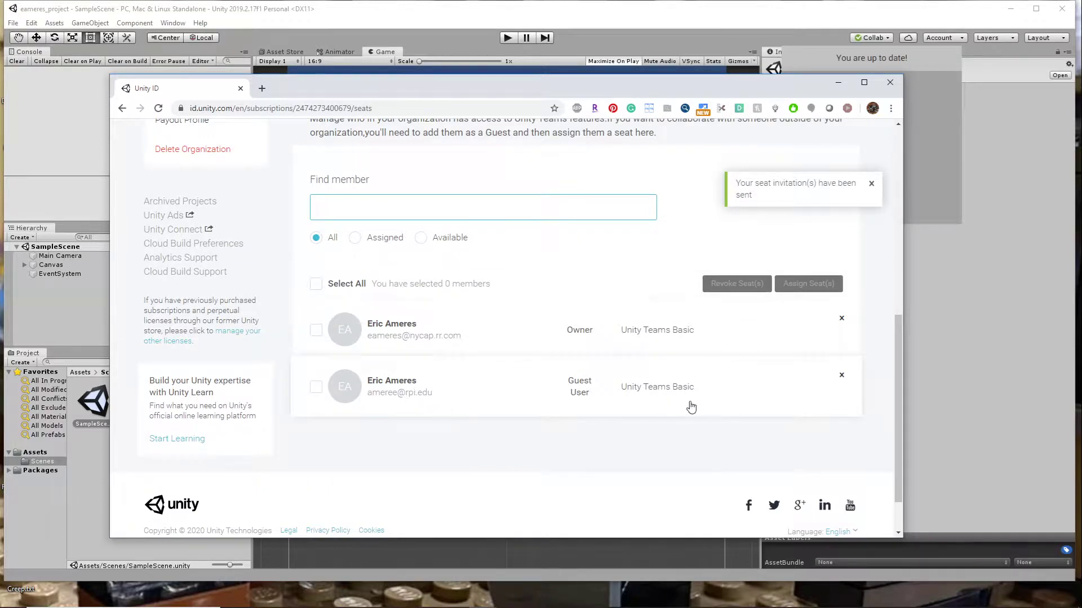
{"action": "left_click", "coordinate": [578, 395]}
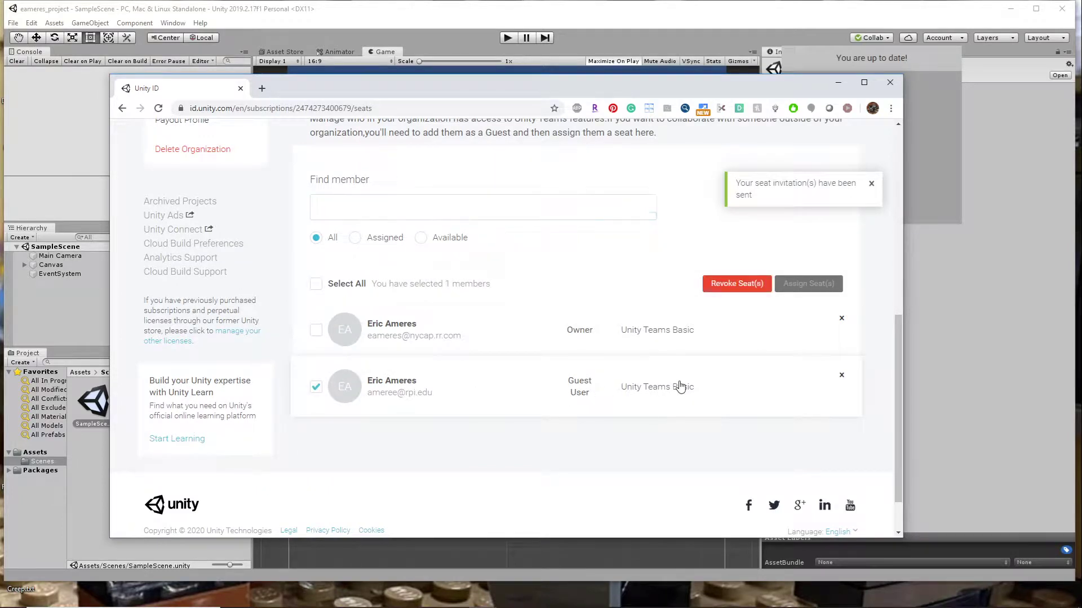
{"action": "scroll", "coordinate": [554, 265], "scroll_direction": "up", "scroll_amount": 8}
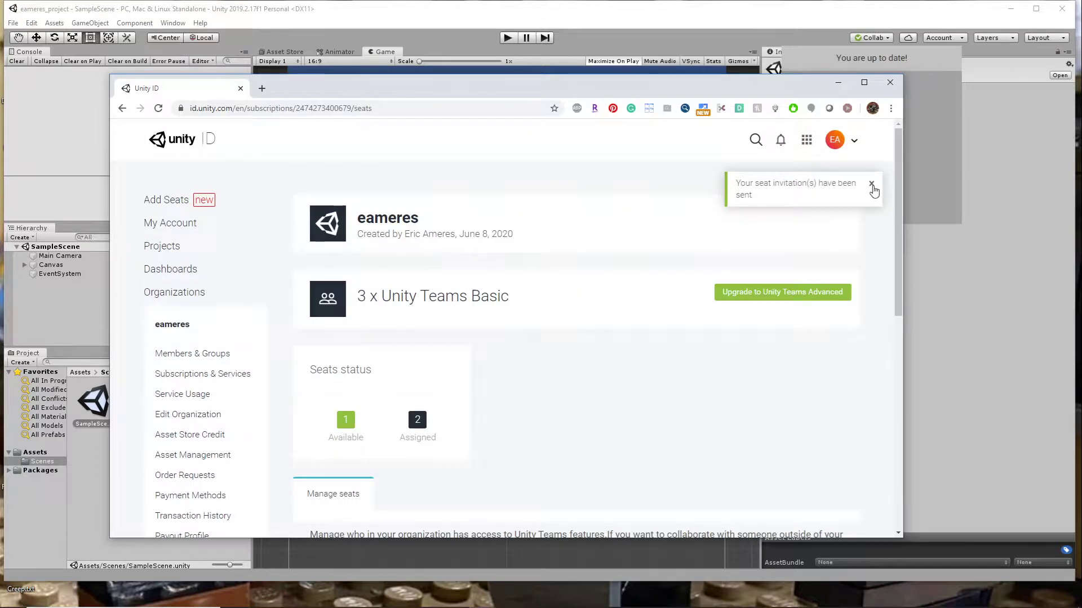
{"action": "left_click", "coordinate": [873, 186]}
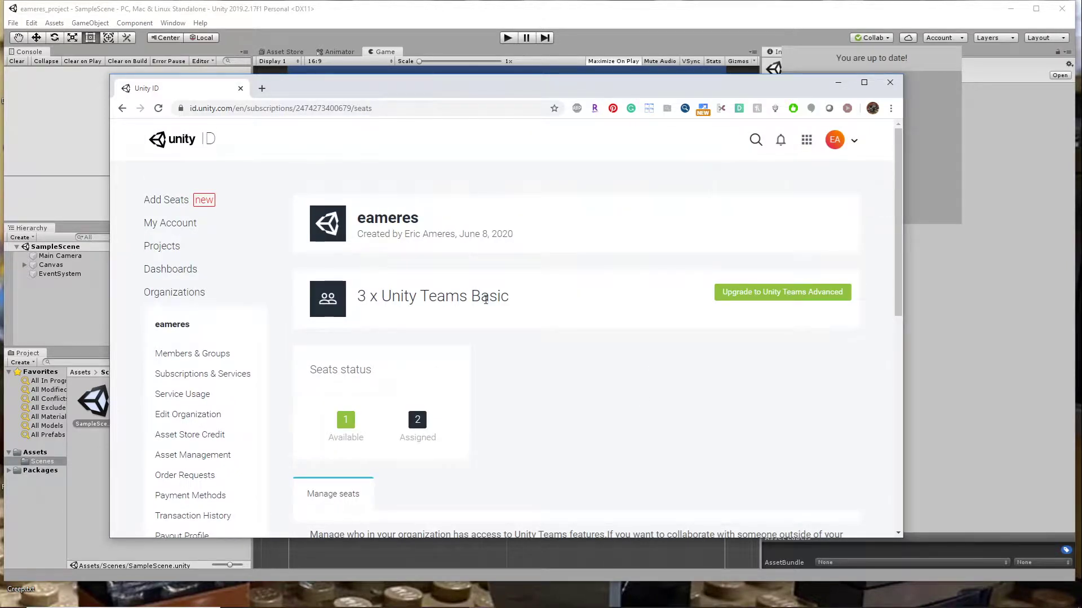
{"action": "left_click", "coordinate": [890, 83]}
{"action": "left_click", "coordinate": [973, 280]}
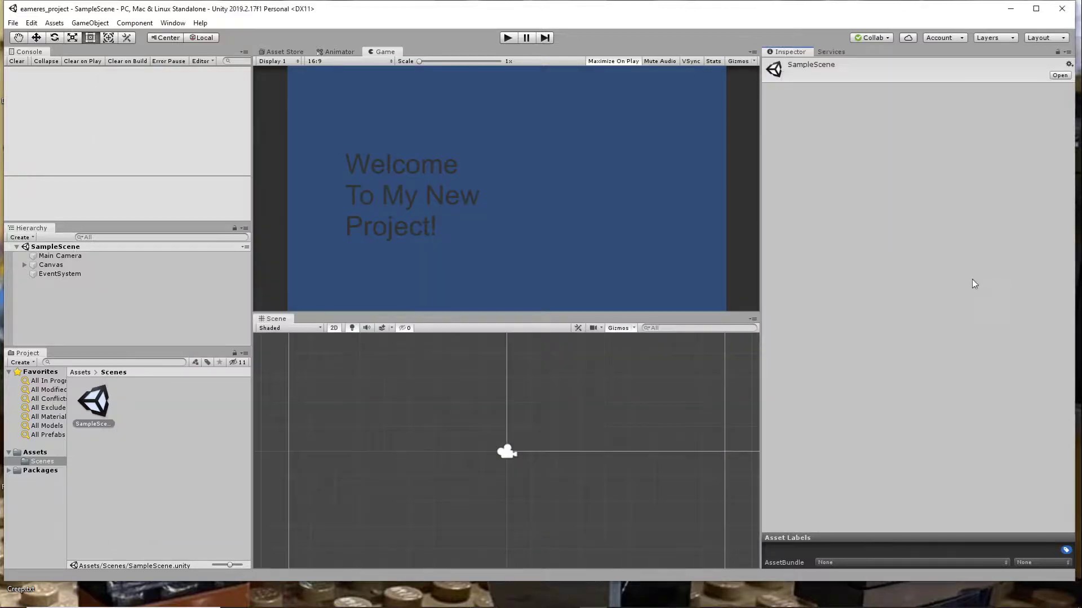
- Open the project's user page from Collaborate, sign out of the Unity Dashboard account, and close the browser window
{"action": "left_click", "coordinate": [873, 37]}
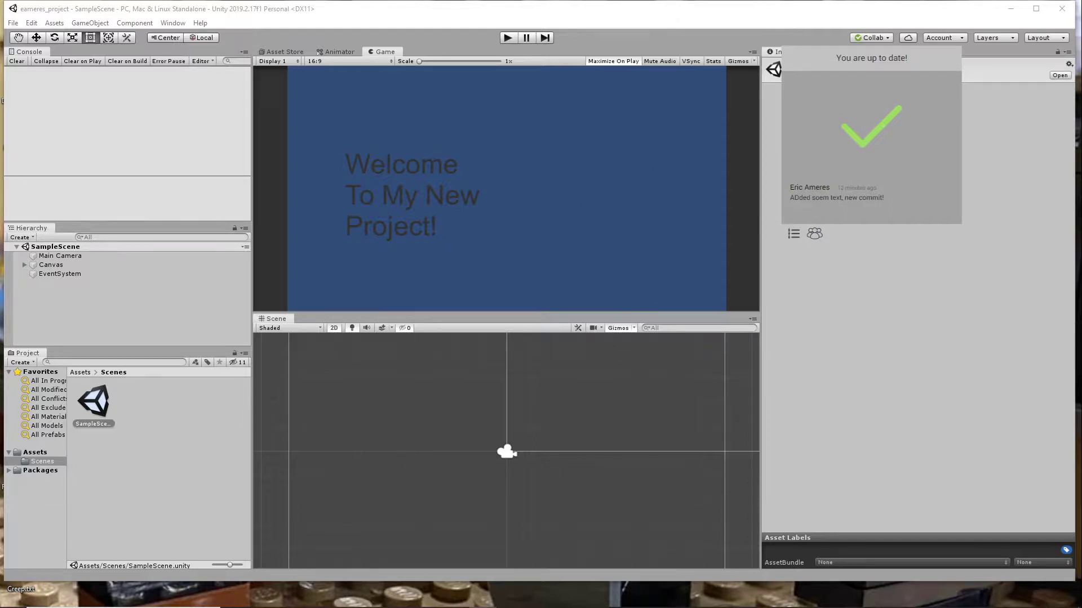
{"action": "left_click_drag", "start_coordinate": [925, 0], "coordinate": [644, 77]}
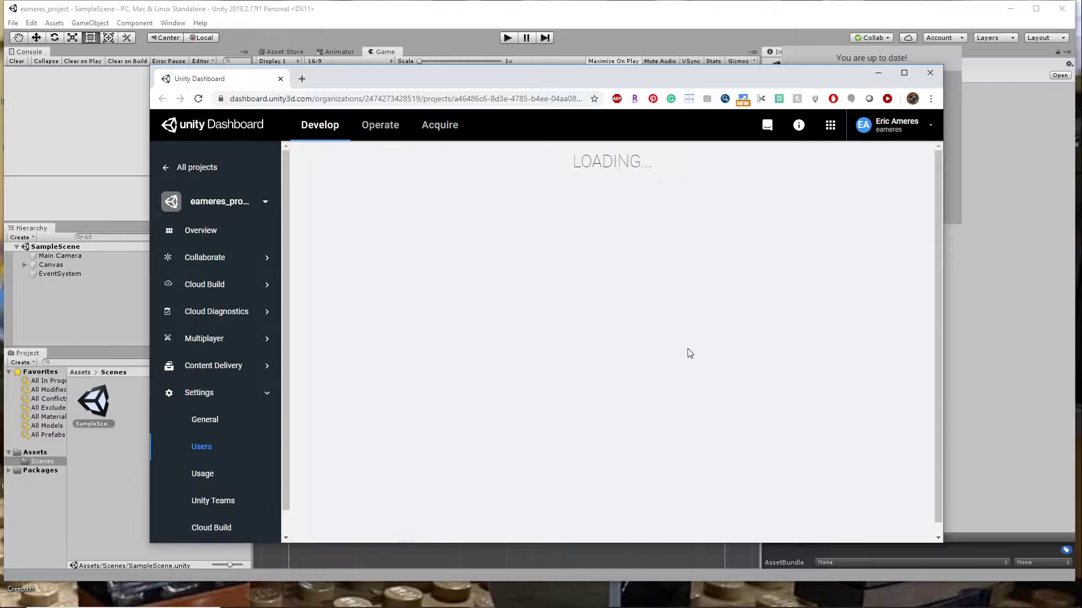
{"action": "left_click", "coordinate": [931, 124]}
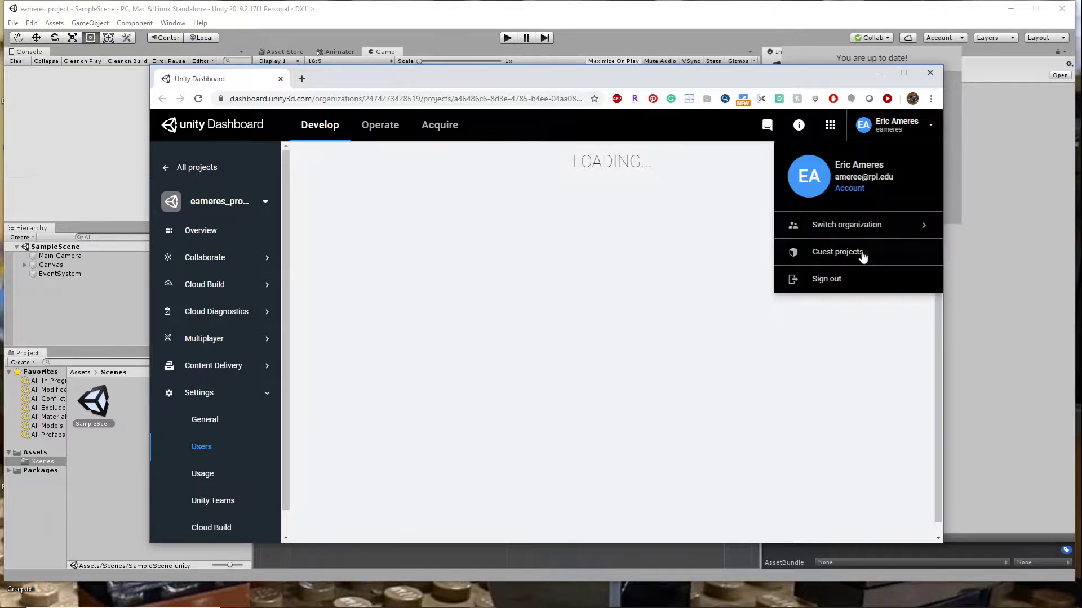
{"action": "left_click", "coordinate": [833, 284]}
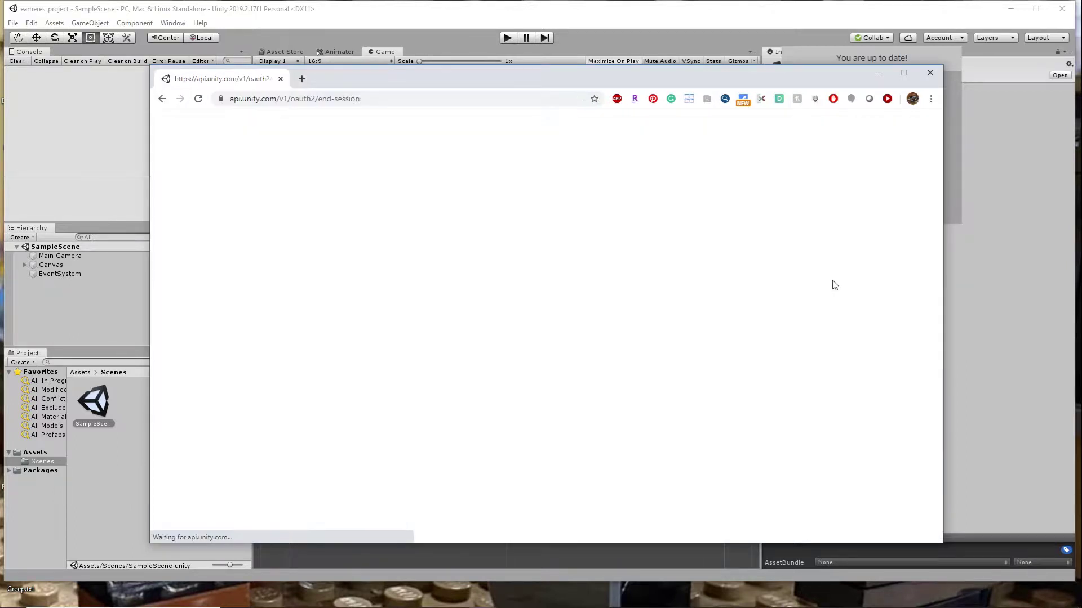
{"action": "left_click", "coordinate": [938, 70]}
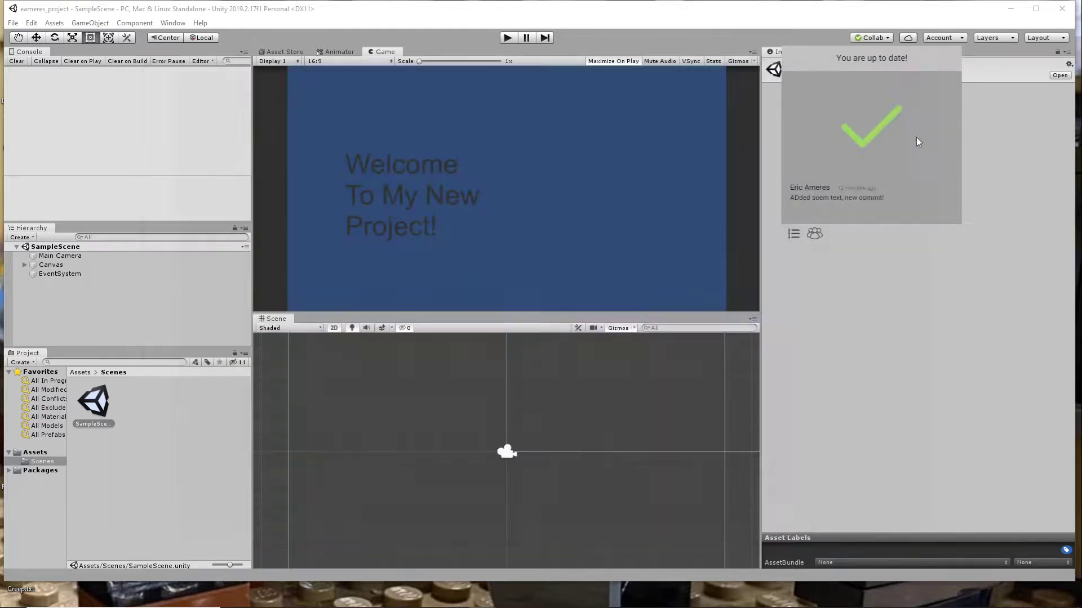
{"action": "left_click", "coordinate": [883, 292]}
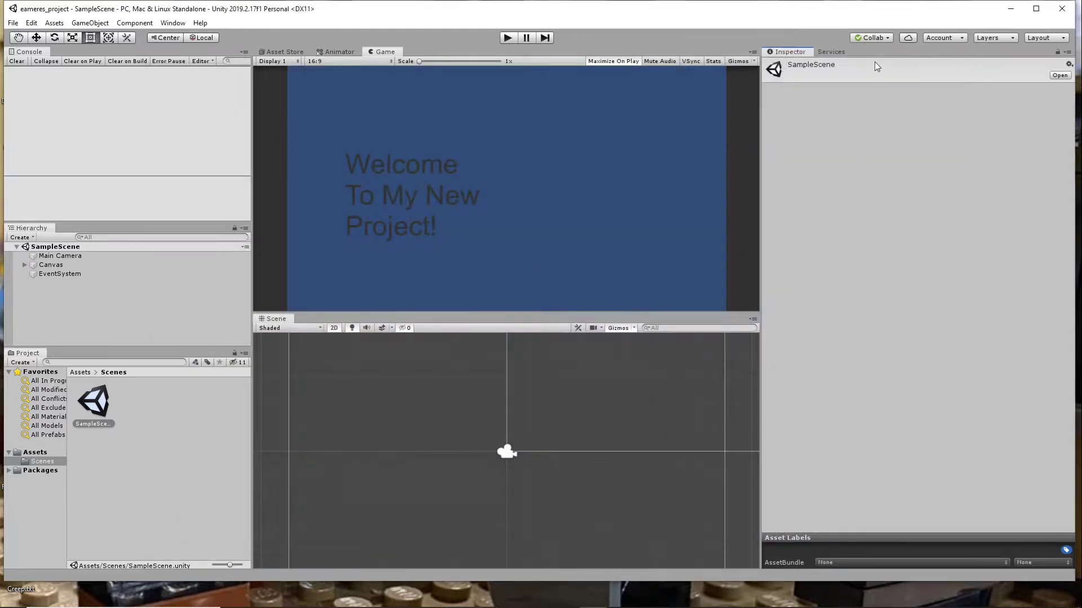
- Reopen the project's Users page from Collaborate, check the signed-in account, and reload to examine each member's Unity Teams access and access level
{"action": "left_click", "coordinate": [882, 38]}
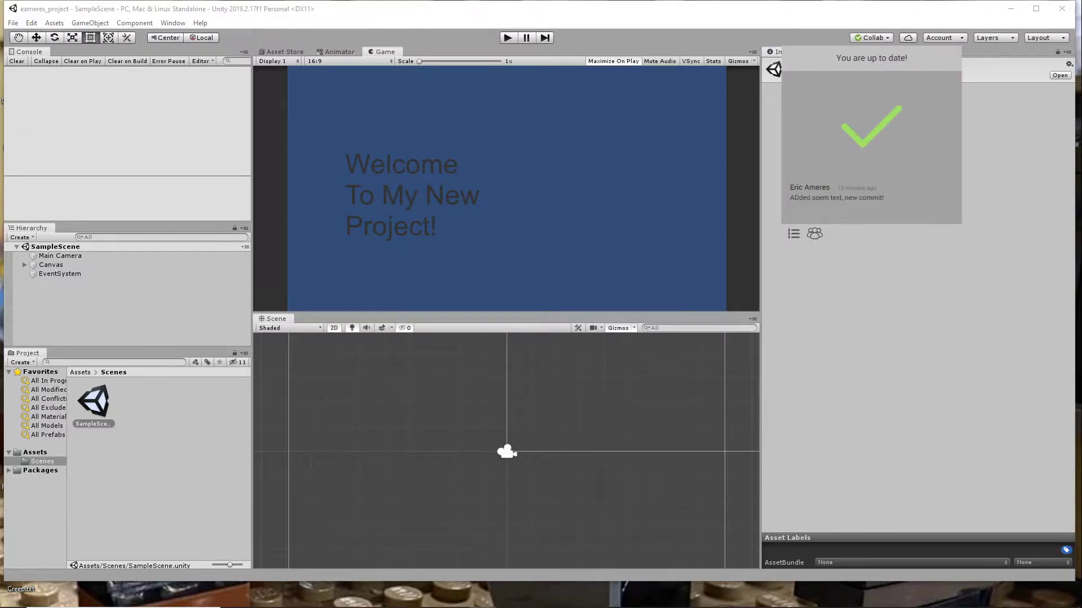
{"action": "left_click_drag", "start_coordinate": [935, 2], "coordinate": [626, 97]}
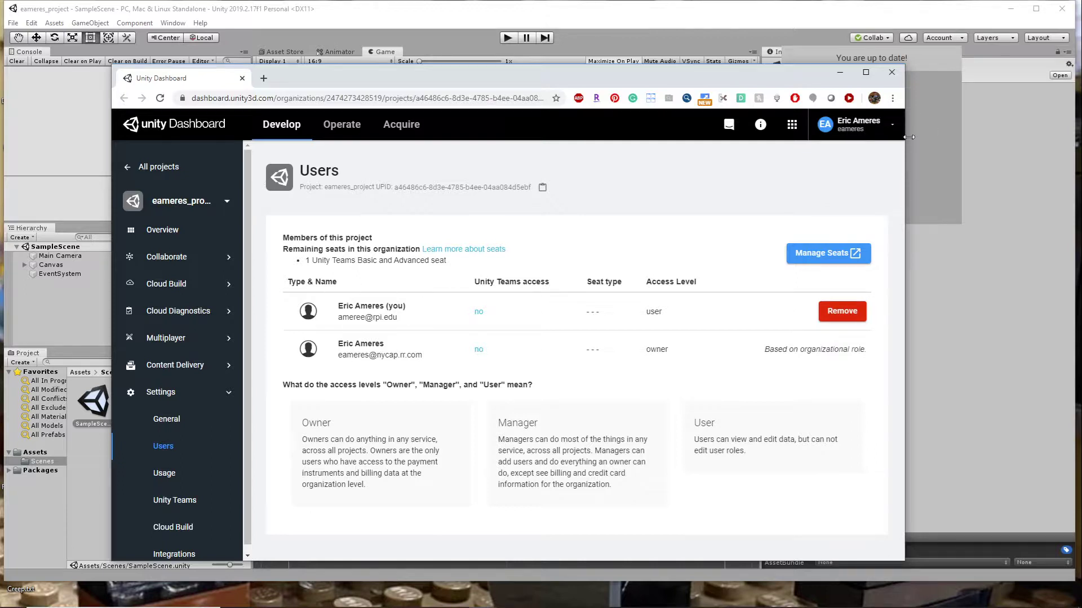
{"action": "left_click", "coordinate": [893, 127]}
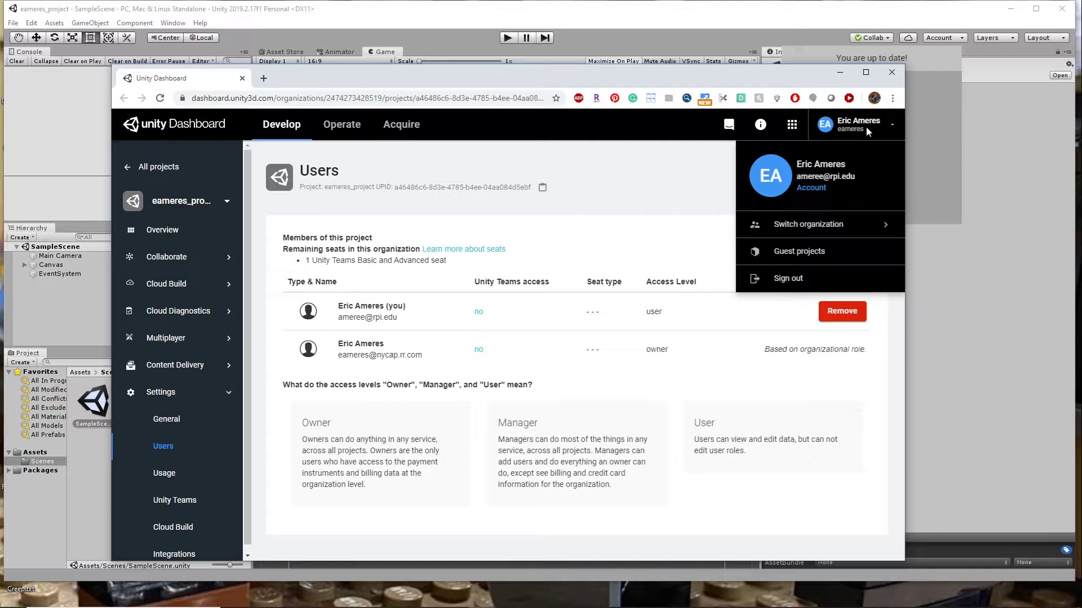
{"action": "left_click", "coordinate": [851, 129]}
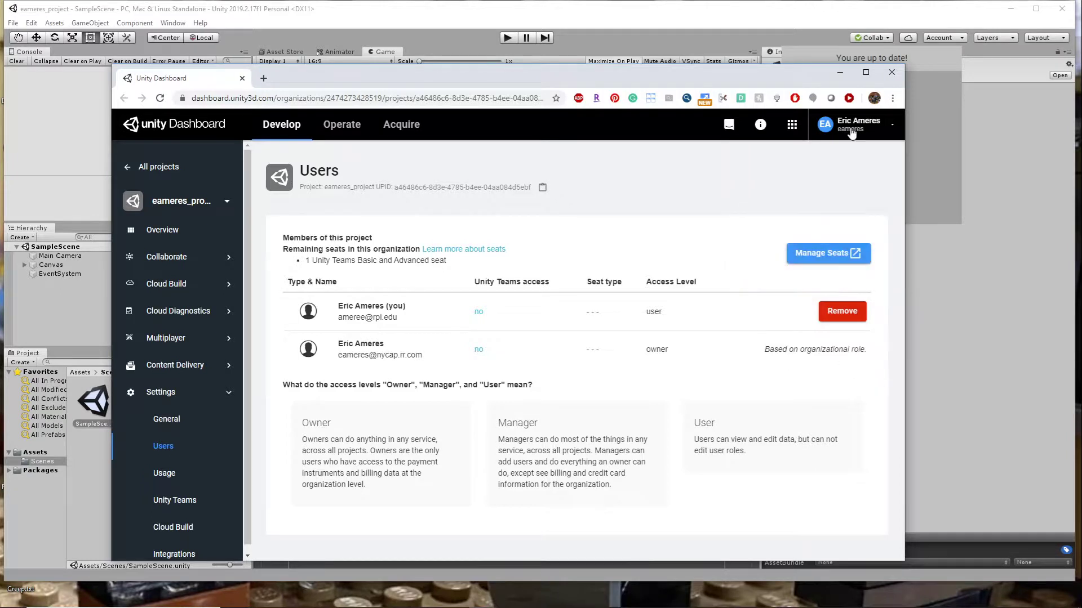
{"action": "left_click", "coordinate": [160, 98]}
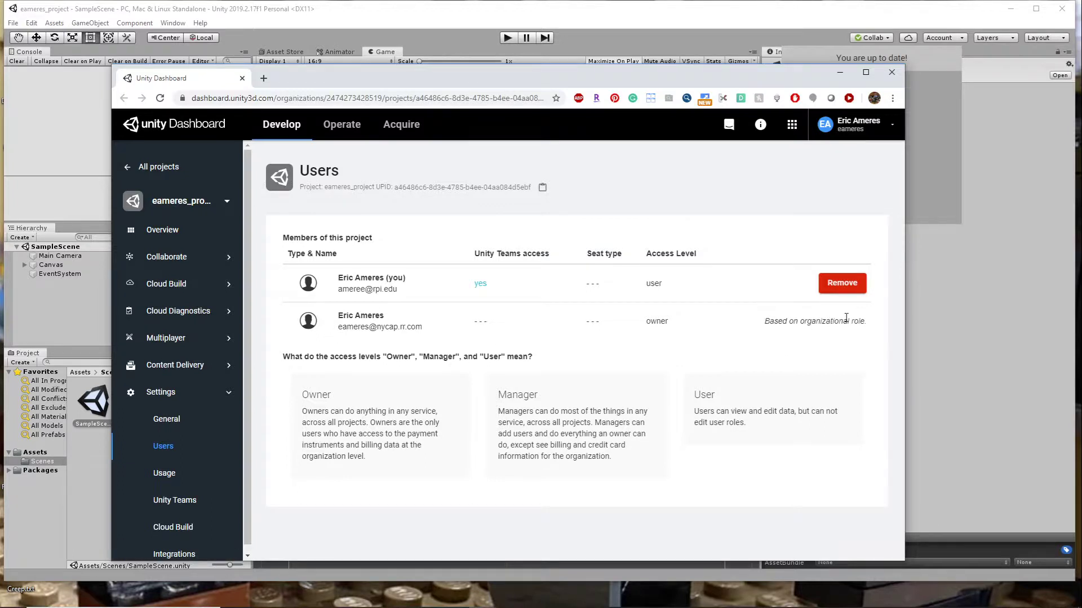
{"action": "double_click", "coordinate": [653, 322]}
{"action": "left_click", "coordinate": [477, 343]}
- Switch the dashboard to the eameres organization and open the Collaborate file listing of eameres_project
{"action": "left_click", "coordinate": [892, 125]}
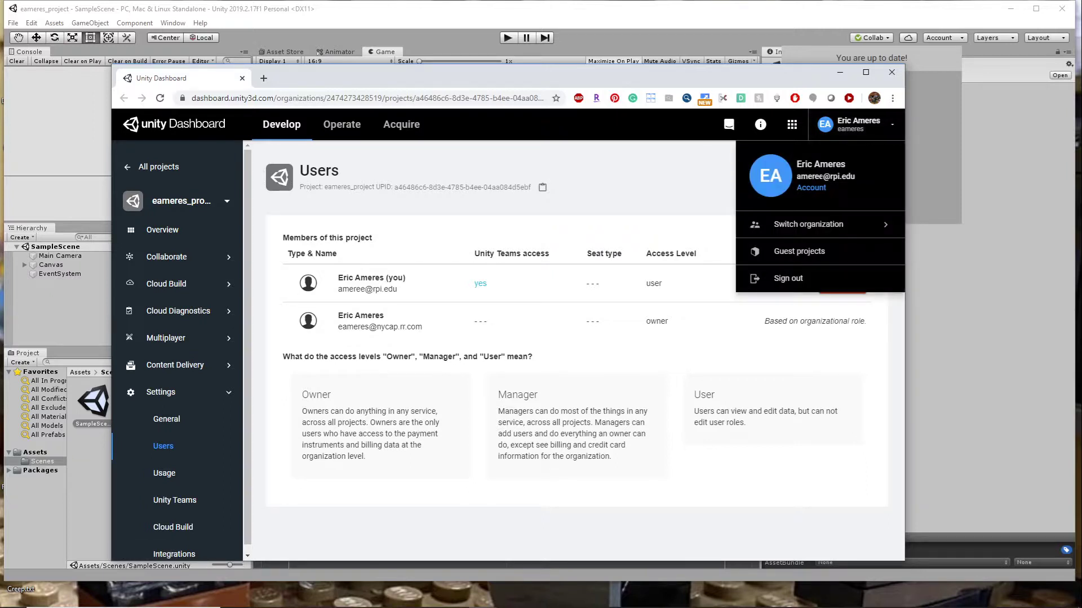
{"action": "left_click", "coordinate": [860, 224]}
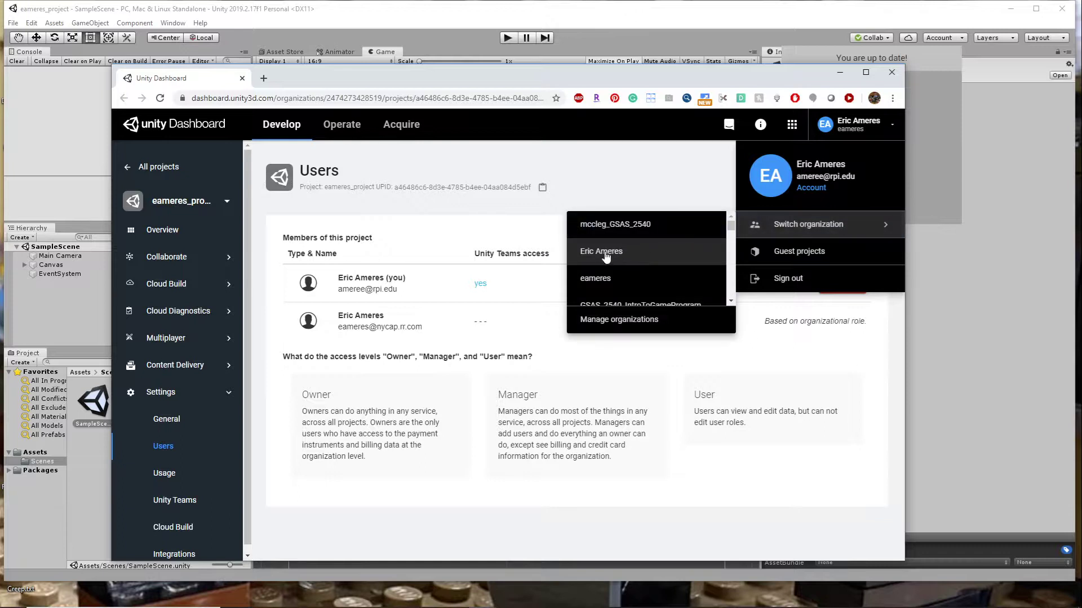
{"action": "left_click", "coordinate": [595, 278]}
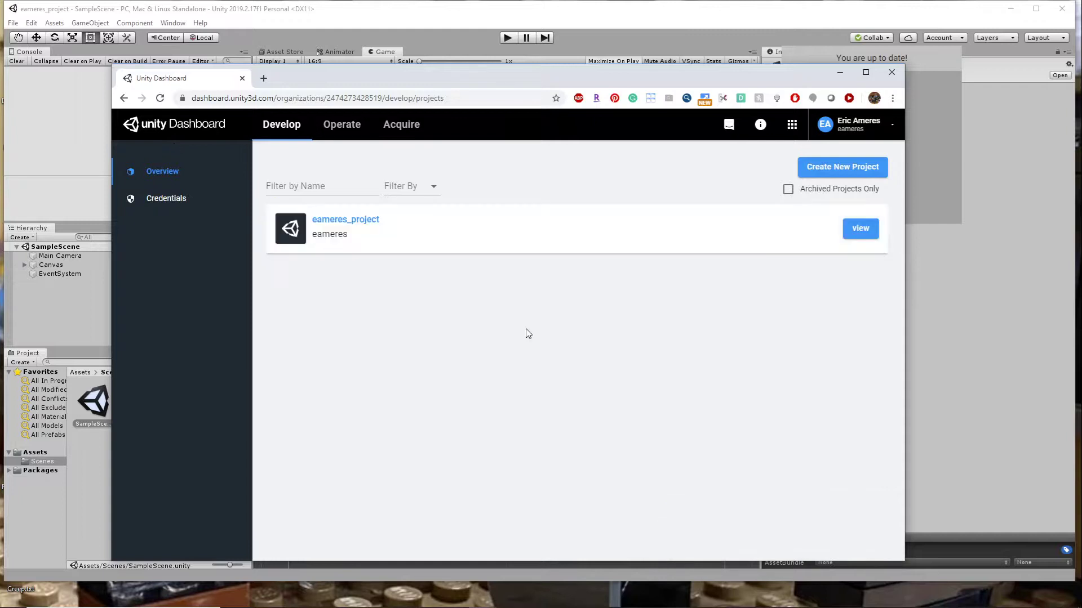
{"action": "left_click", "coordinate": [332, 220]}
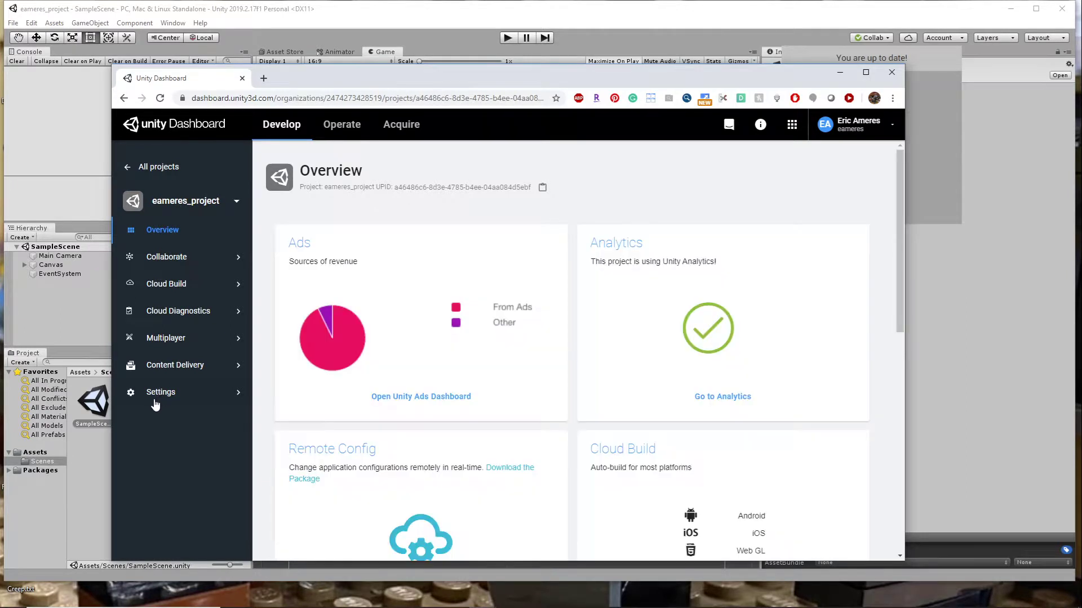
{"action": "scroll", "coordinate": [569, 490], "scroll_direction": "down", "scroll_amount": 5}
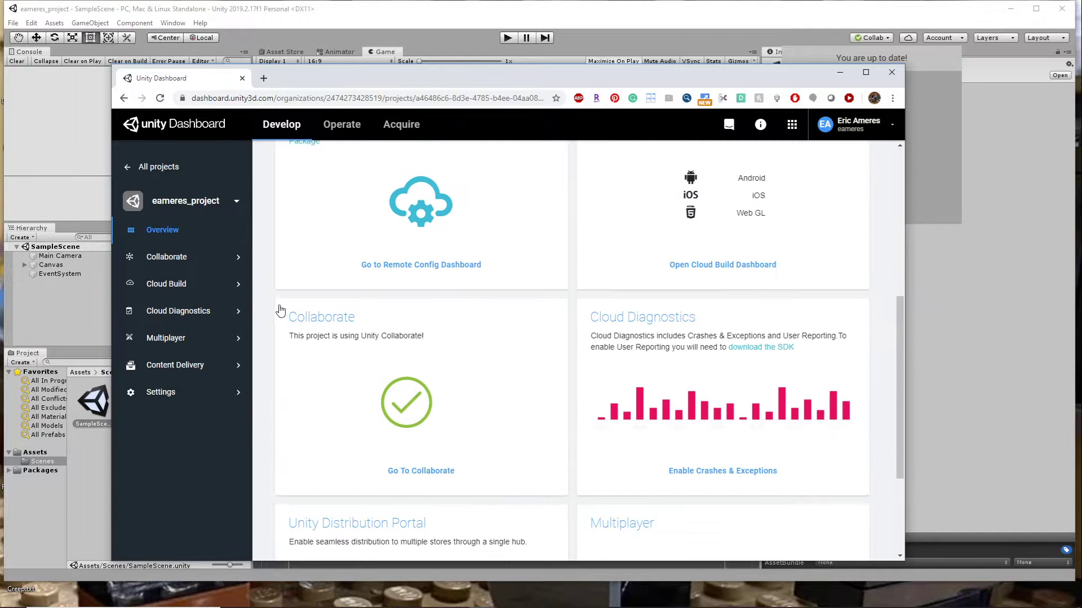
{"action": "left_click", "coordinate": [424, 470]}
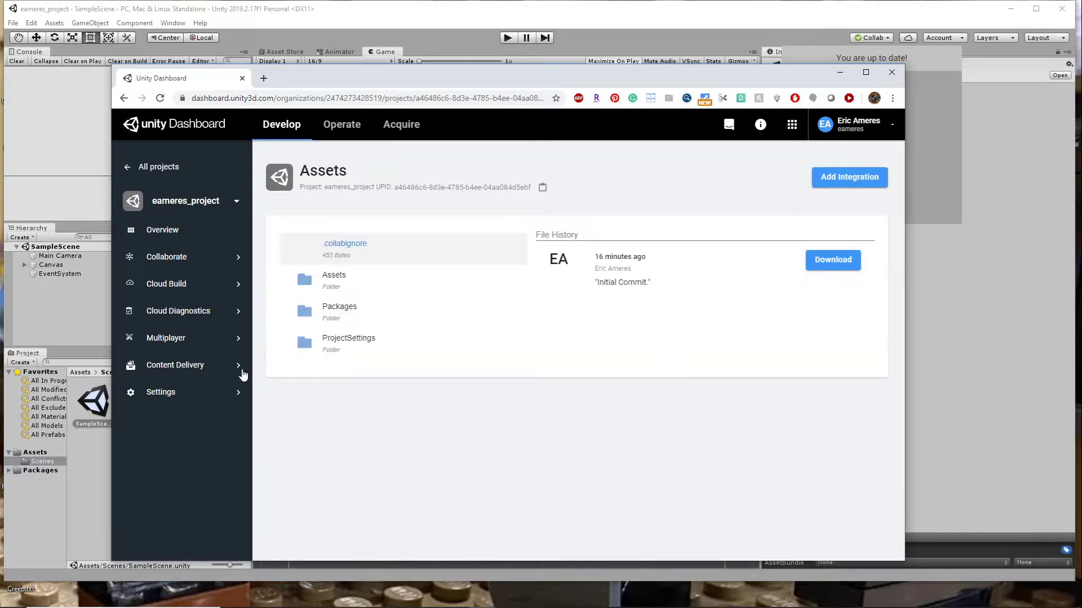
- Open the project's Users settings and seat management, and check the members' Unity Teams access and the signed-in account
{"action": "left_click", "coordinate": [162, 393]}
{"action": "left_click", "coordinate": [181, 454]}
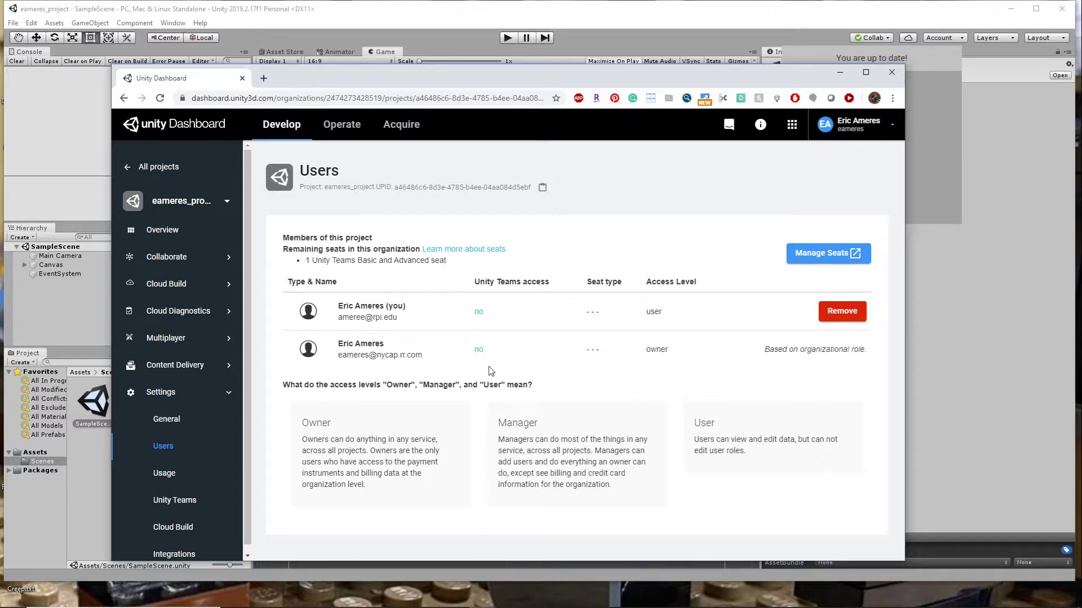
{"action": "left_click", "coordinate": [855, 254]}
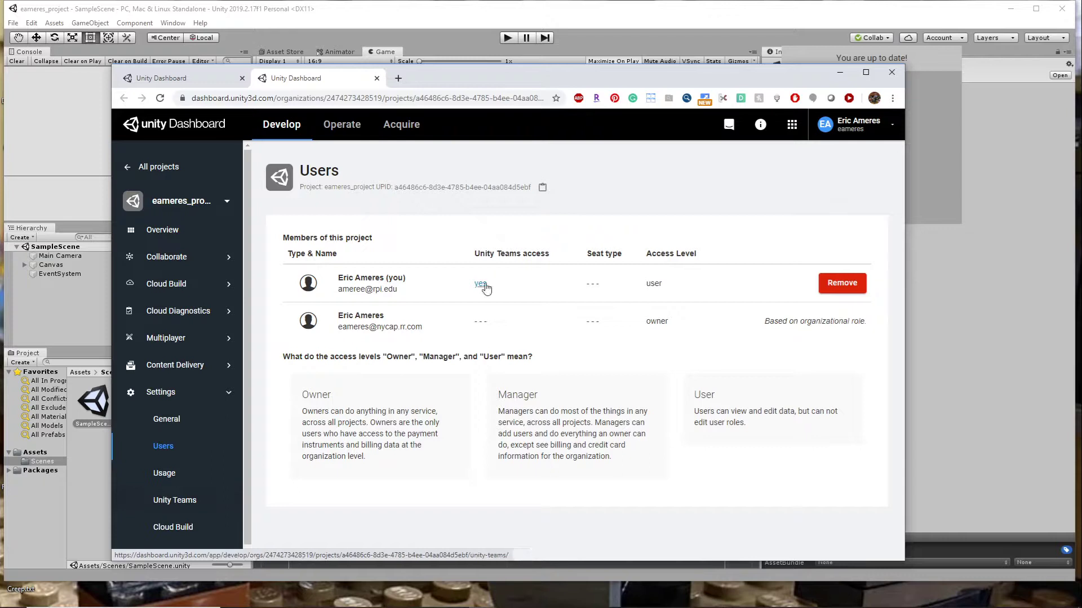
{"action": "left_click", "coordinate": [481, 285]}
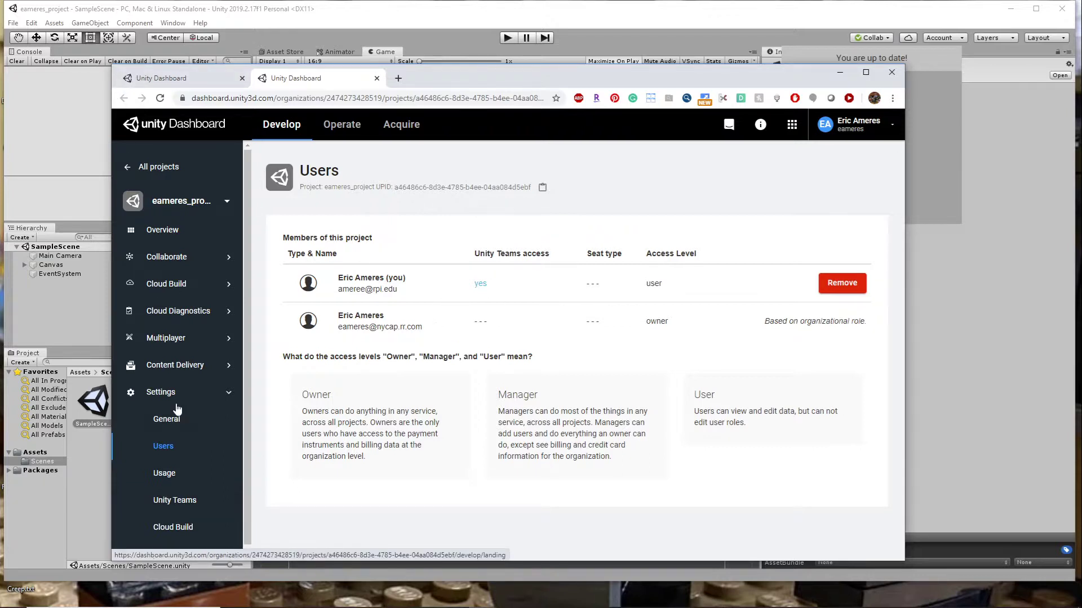
{"action": "left_click", "coordinate": [892, 125]}
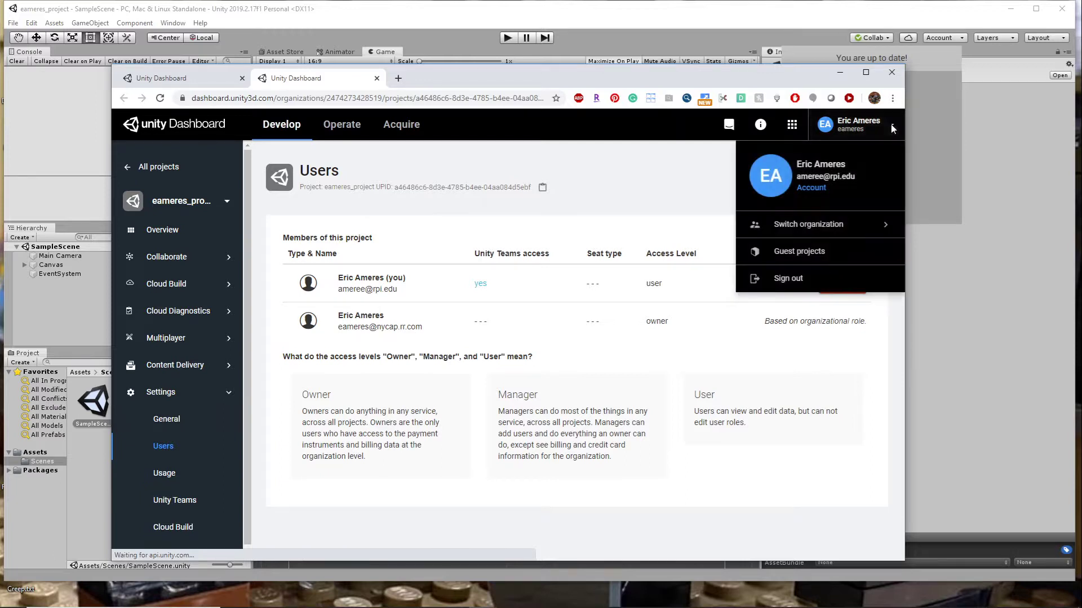
{"action": "left_click", "coordinate": [678, 485]}
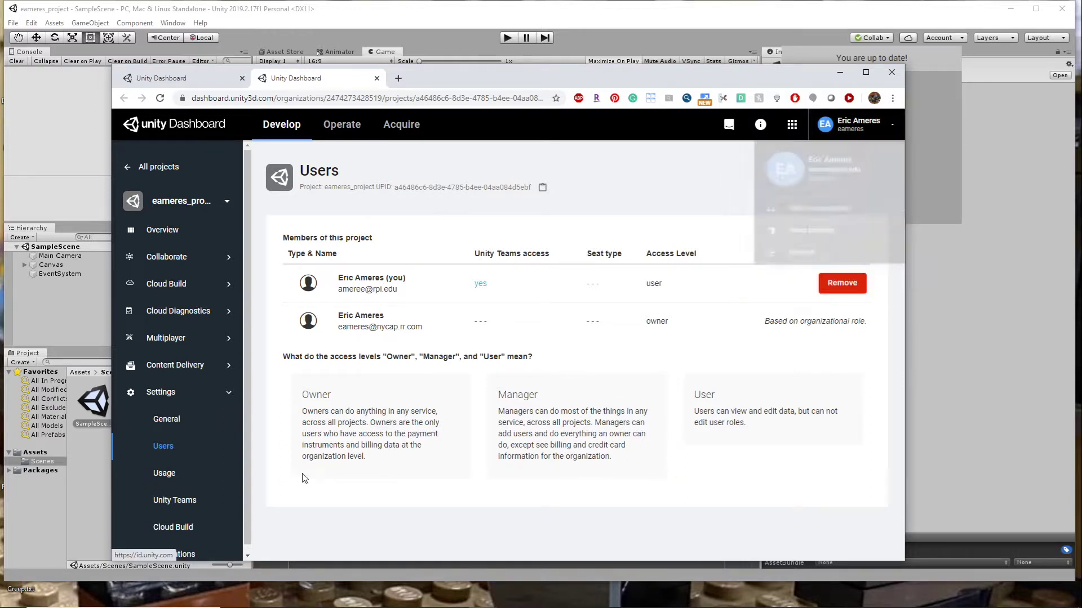
- View the project's Unity Teams access information and return to the Users page, enlarging the window and waiting for the unresponsive pages
{"action": "left_click", "coordinate": [182, 503]}
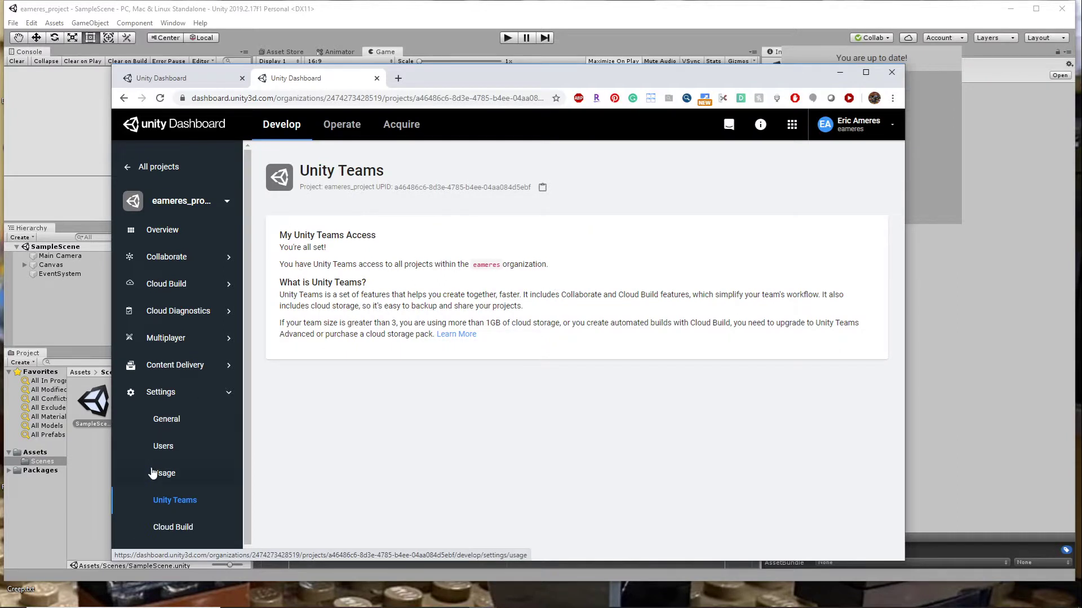
{"action": "left_click", "coordinate": [160, 446]}
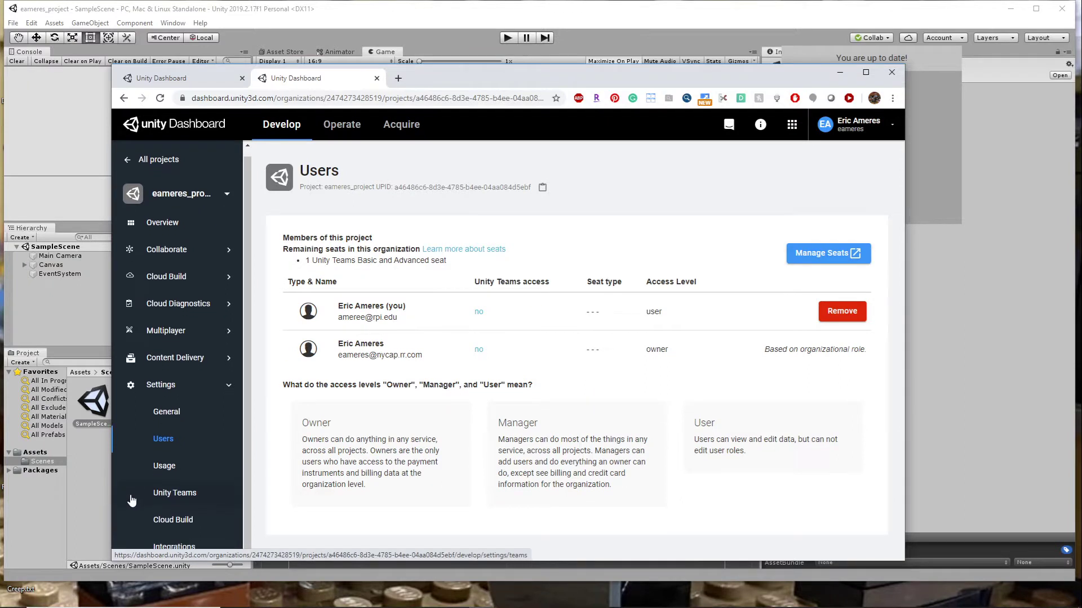
{"action": "left_click_drag", "start_coordinate": [433, 562], "coordinate": [434, 594]}
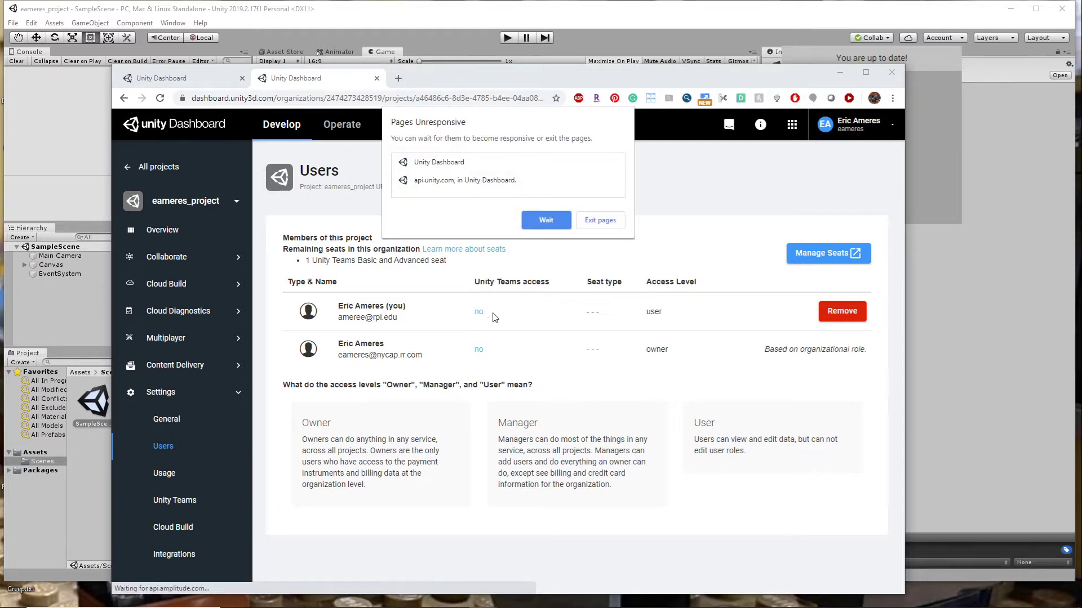
{"action": "left_click", "coordinate": [545, 220]}
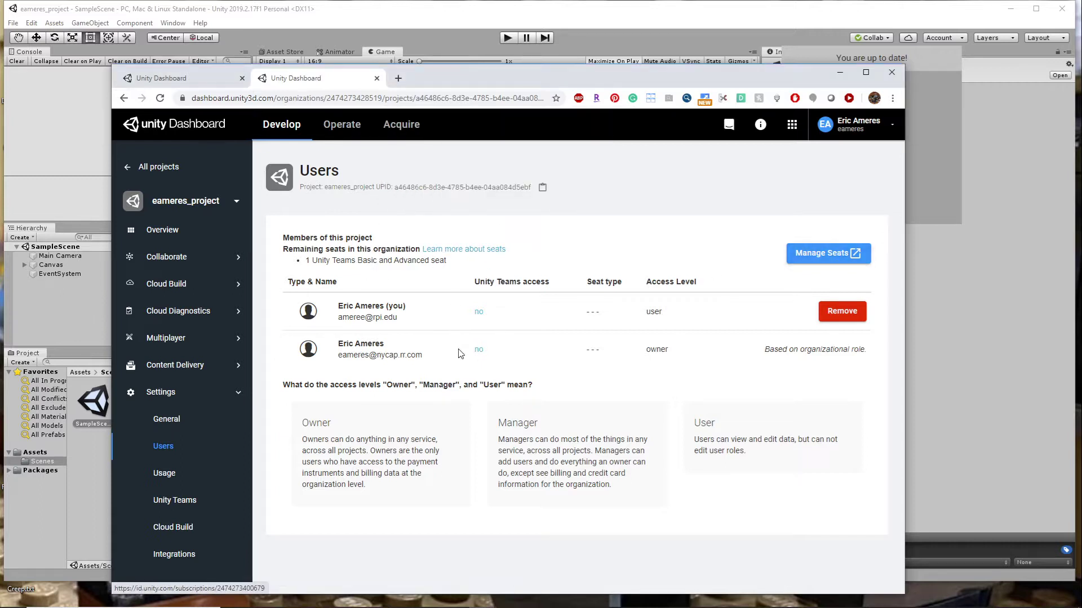
- Open seat management for the project, then view its Unity Teams access information and General settings
{"action": "left_click", "coordinate": [843, 260]}
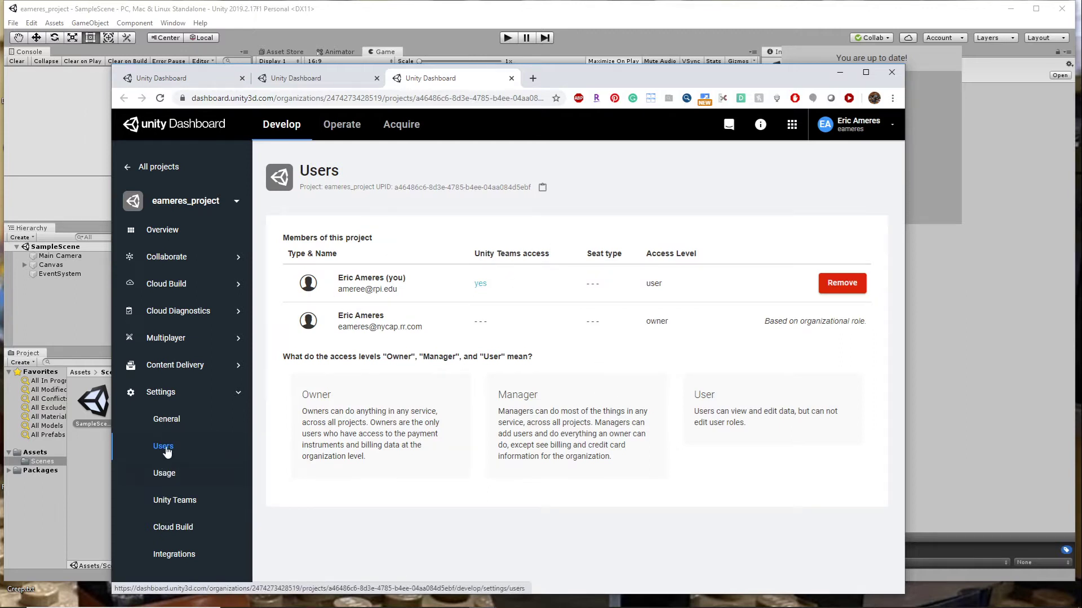
{"action": "left_click", "coordinate": [175, 501]}
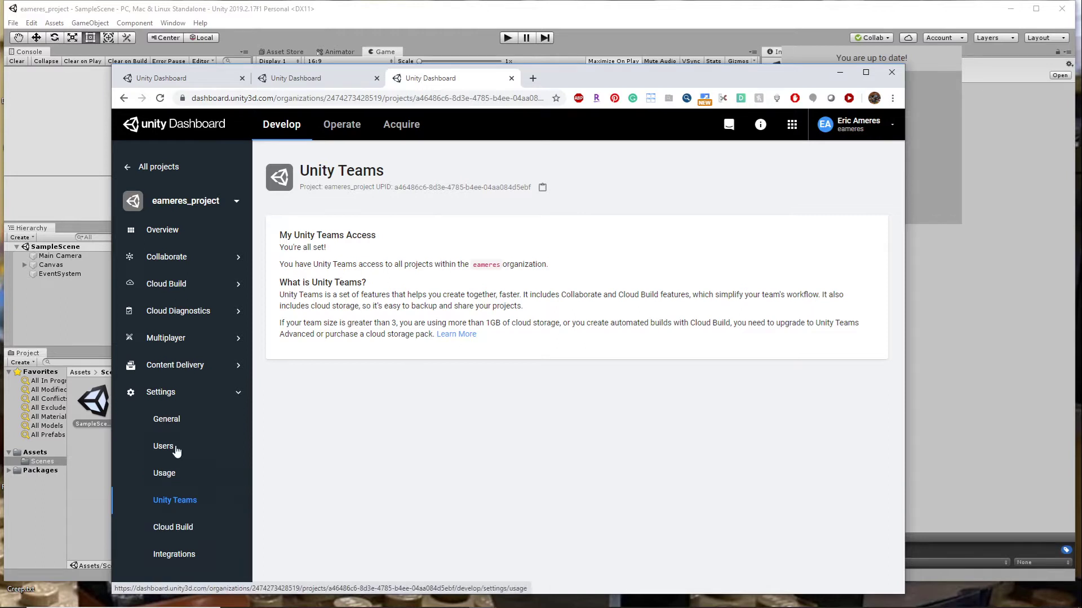
{"action": "left_click", "coordinate": [167, 420]}
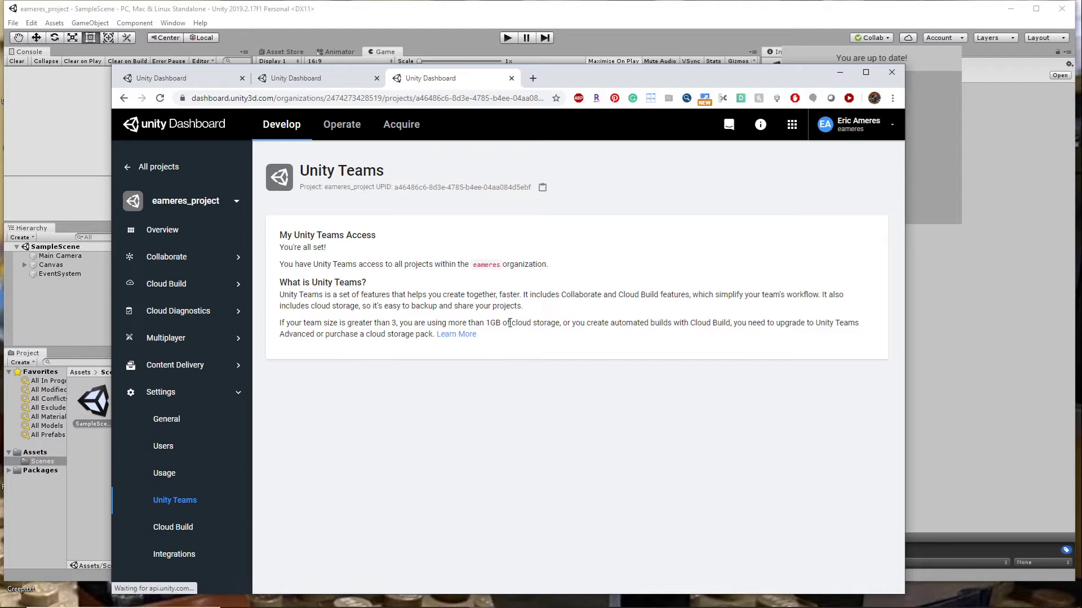
{"action": "left_click", "coordinate": [165, 423]}
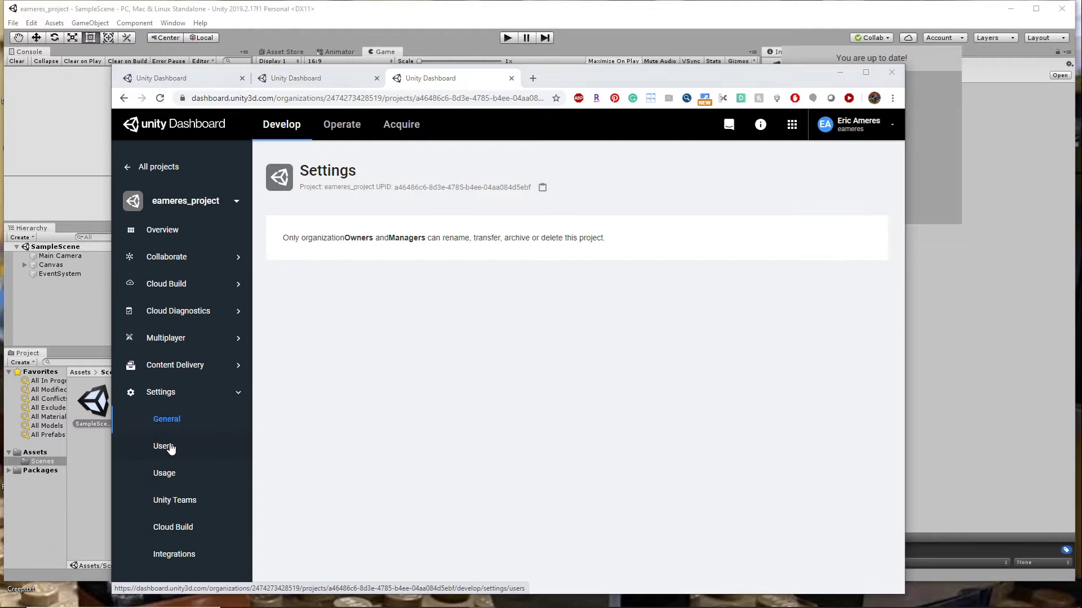
{"action": "left_click", "coordinate": [546, 220]}
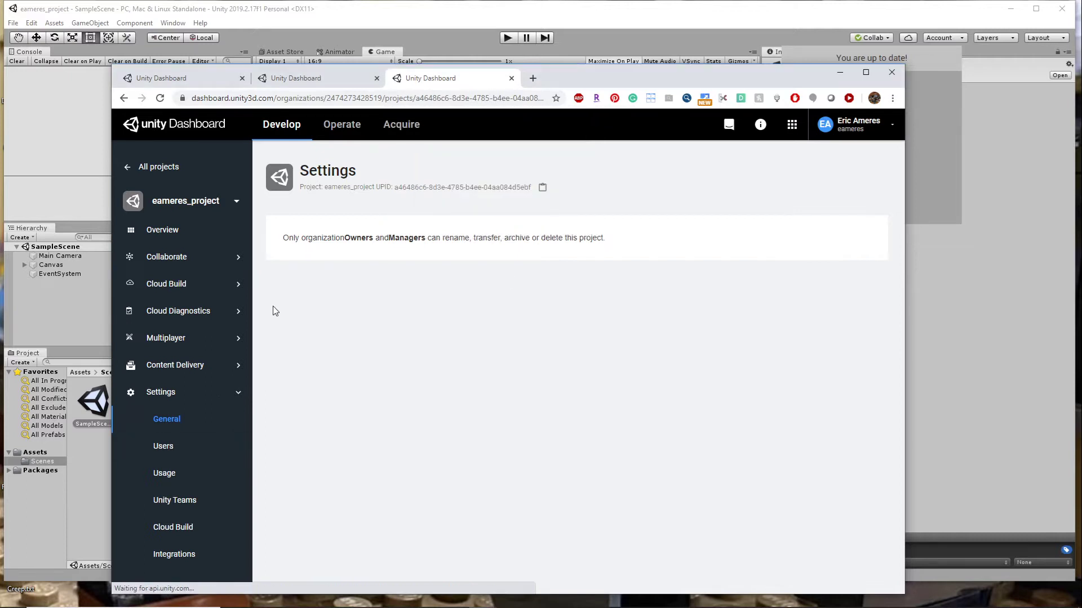
- Return to the project's Users page and check each member's Unity Teams access and the signed-in account
{"action": "left_click", "coordinate": [177, 448]}
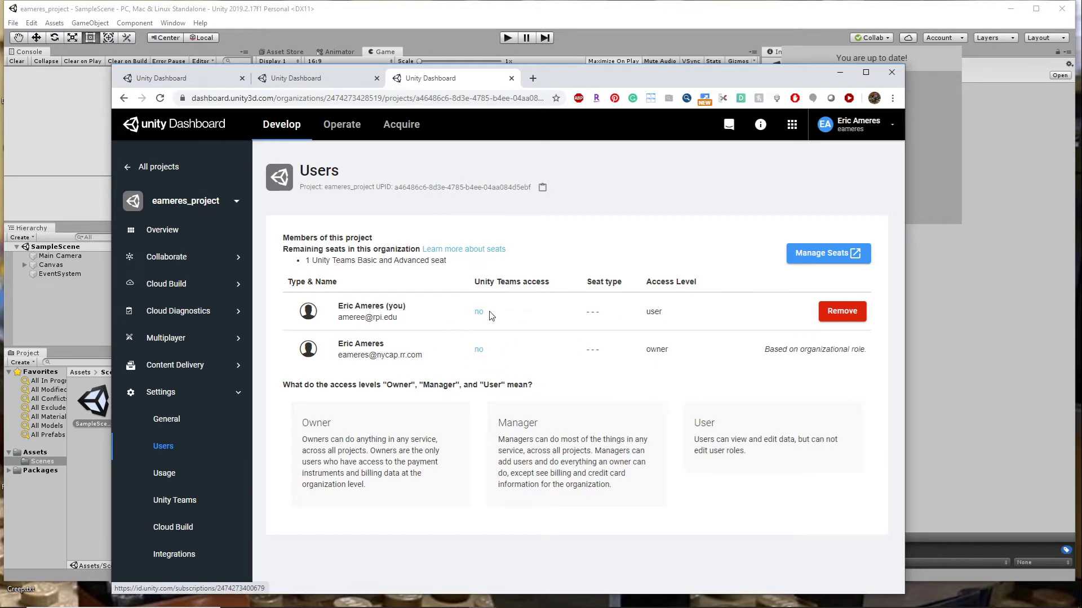
{"action": "mouse_move", "coordinate": [478, 318]}
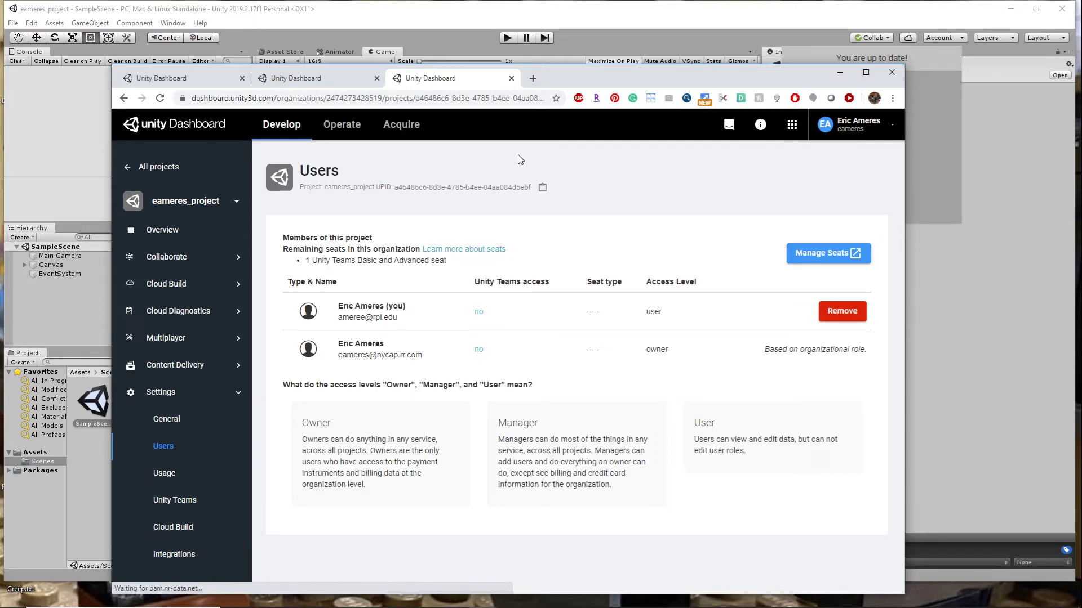
{"action": "left_click", "coordinate": [894, 128]}
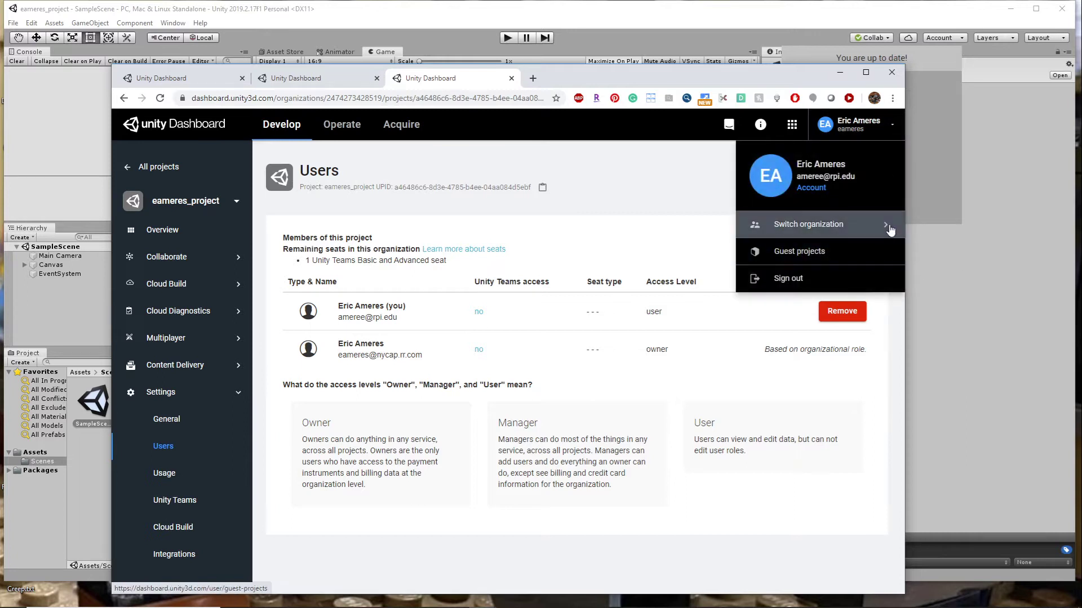
- Switch to the Unity editor and check the project's Collaborate sync status
{"action": "left_click", "coordinate": [963, 302]}
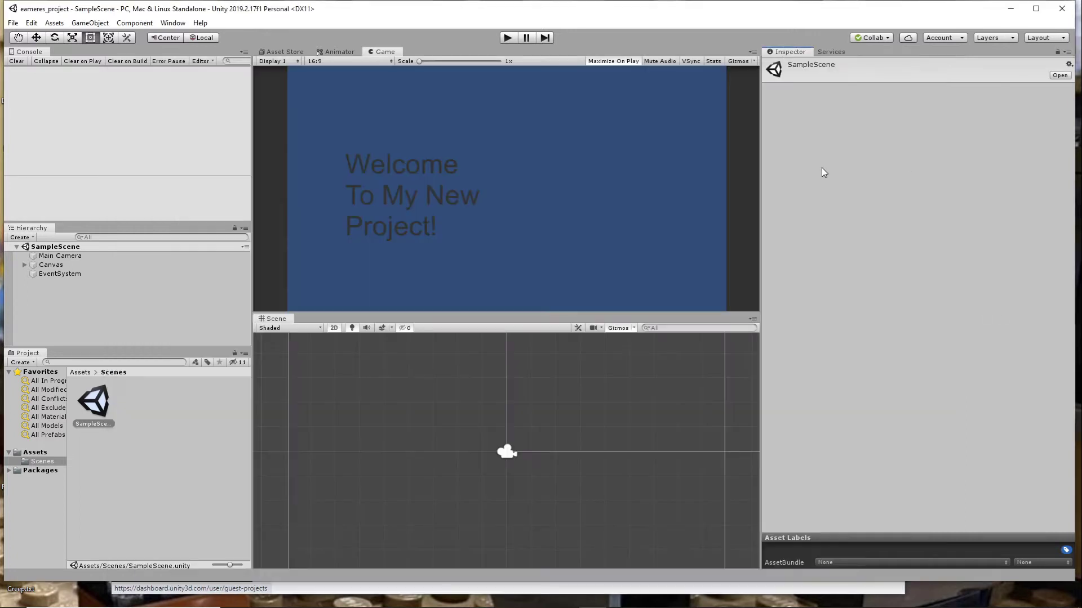
{"action": "left_click", "coordinate": [878, 38]}
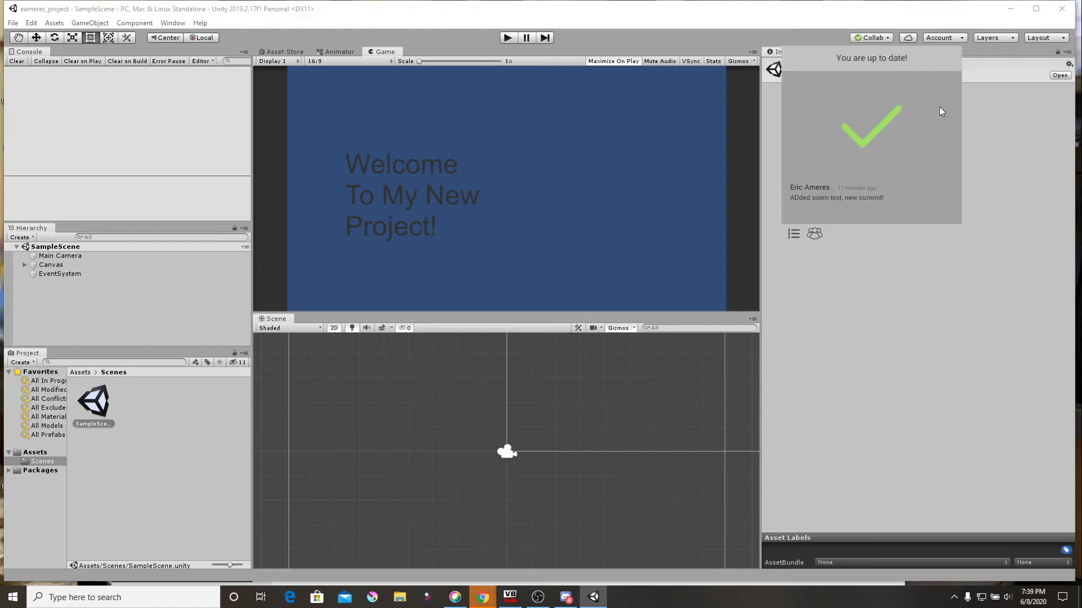
{"action": "left_click", "coordinate": [595, 205]}
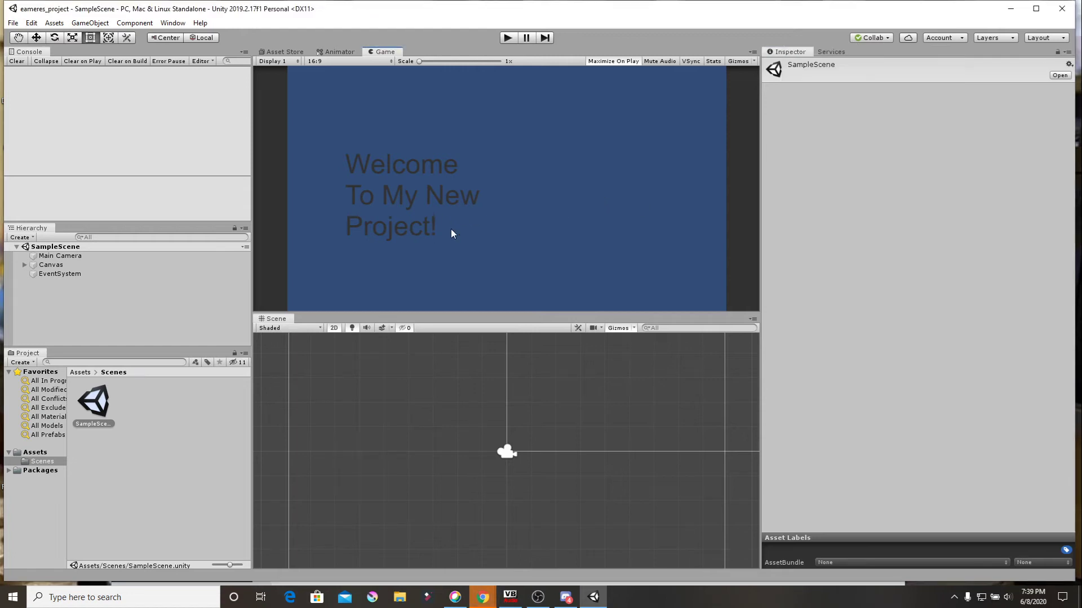
- Rename the Text object under Canvas in SampleScene to "Hello Text"
{"action": "left_click", "coordinate": [99, 404]}
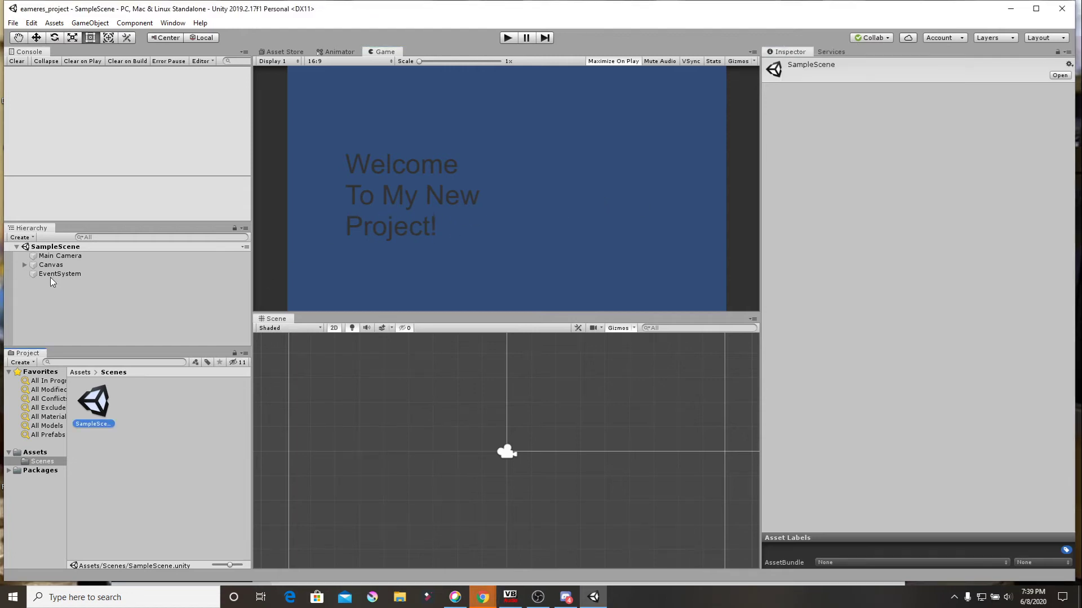
{"action": "left_click", "coordinate": [58, 264]}
{"action": "left_click", "coordinate": [25, 265]}
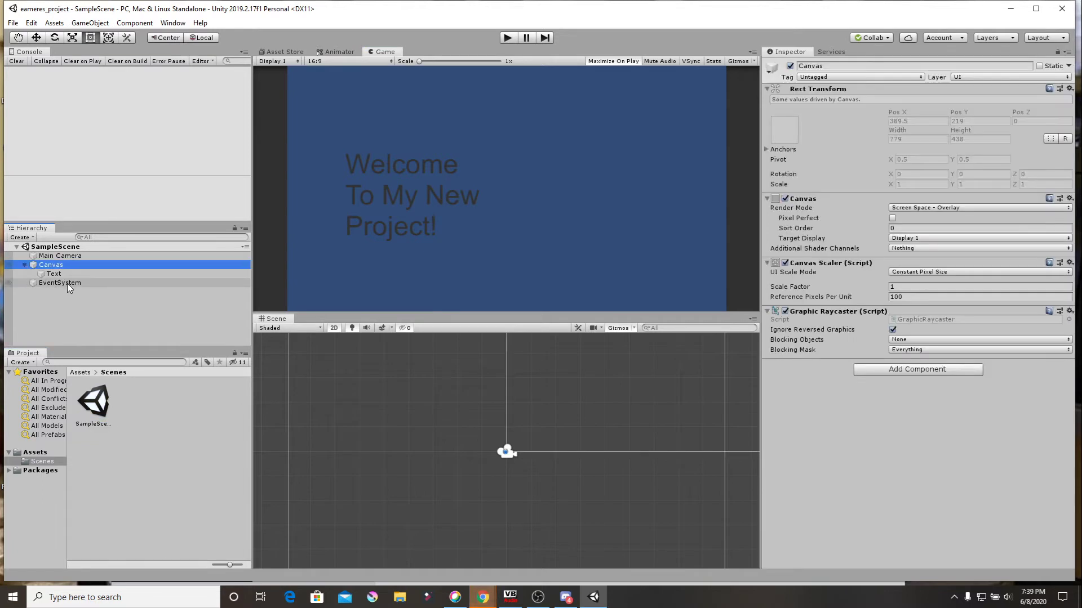
{"action": "left_click", "coordinate": [54, 274]}
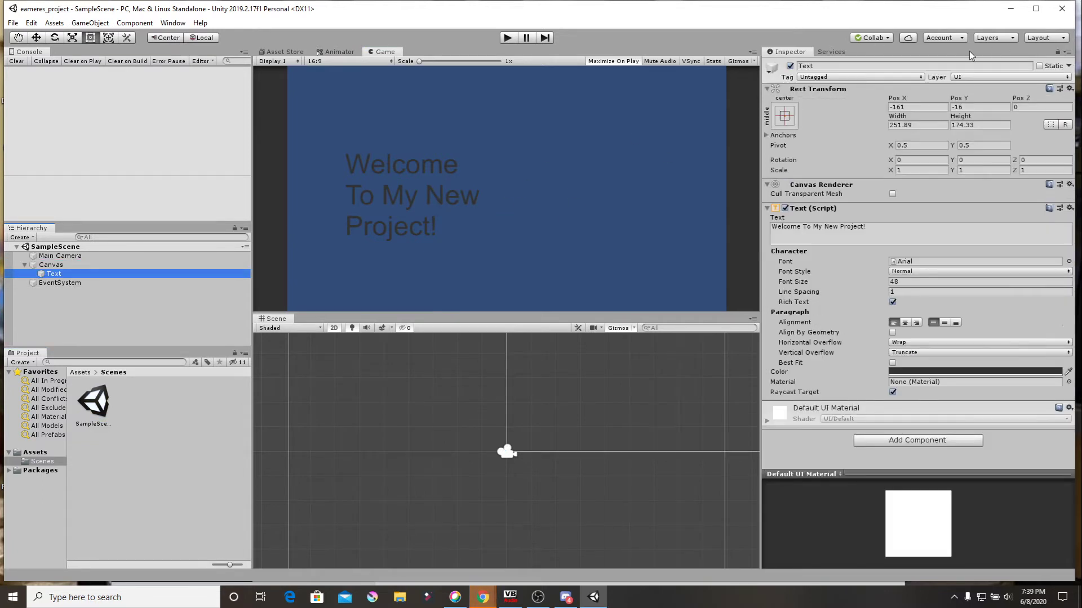
{"action": "left_click", "coordinate": [800, 66]}
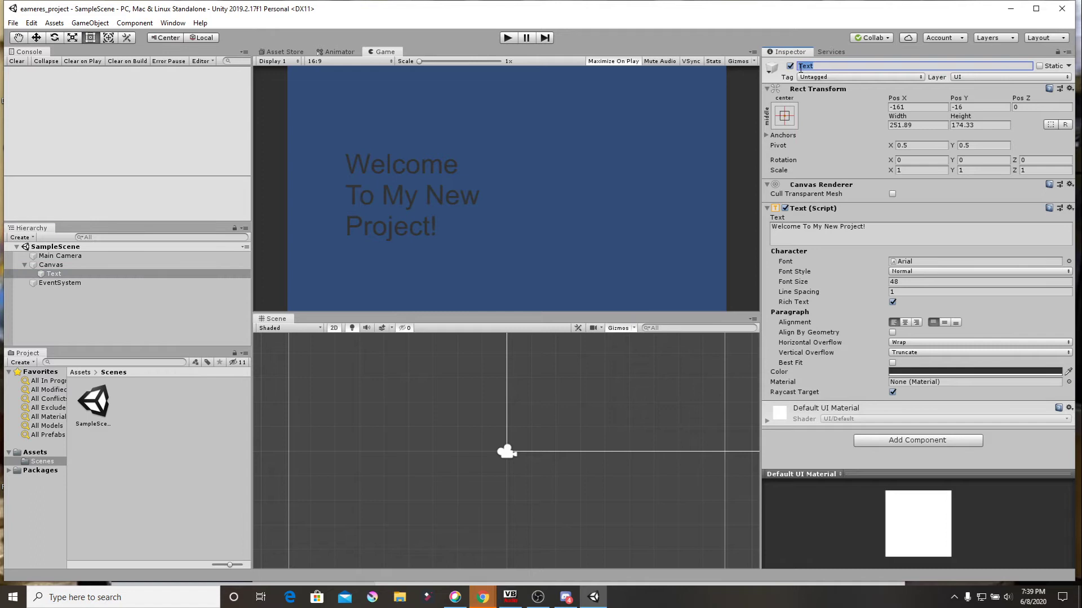
{"action": "type", "text": "Hello Text"}
{"action": "key", "text": "Return"}
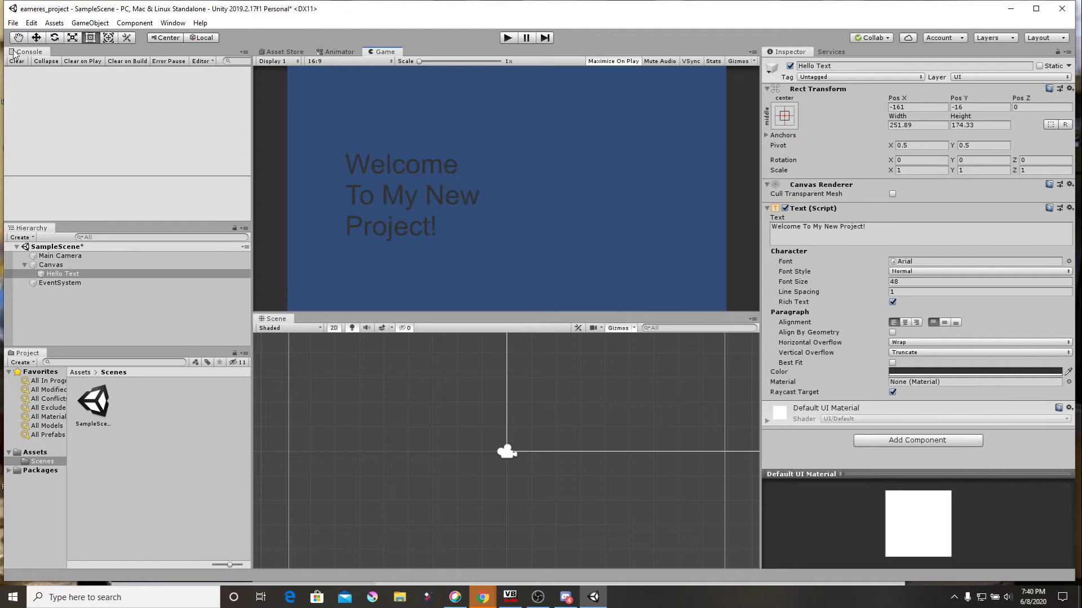
- Save the scene and publish the SampleScene change through Collaborate with the description "push as ameree"
{"action": "left_click", "coordinate": [13, 23]}
{"action": "left_click", "coordinate": [31, 65]}
{"action": "left_click", "coordinate": [872, 38]}
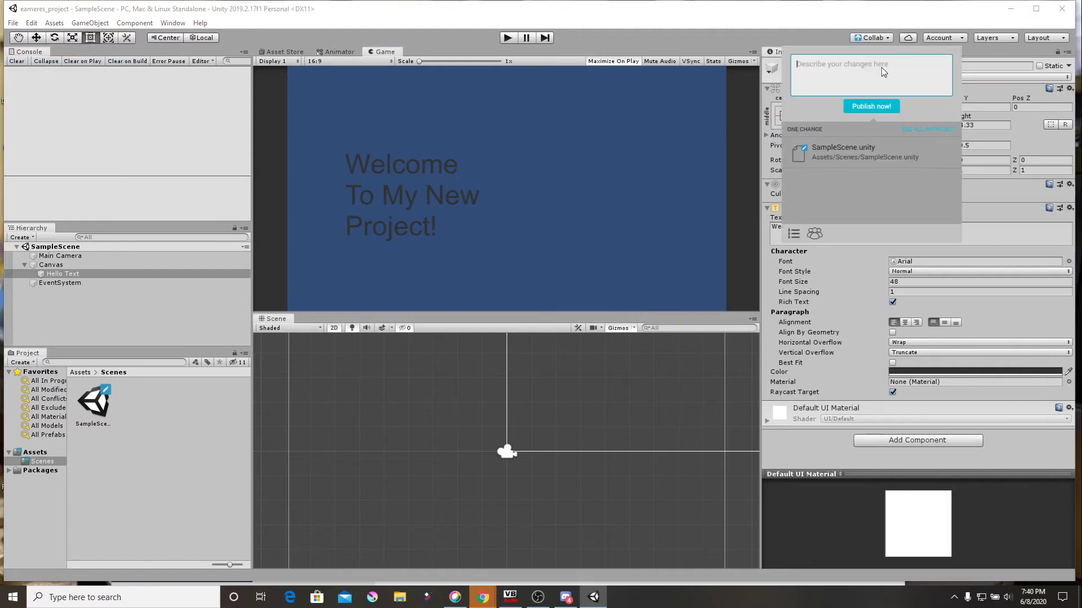
{"action": "type", "text": "push as ameree"}
{"action": "left_click", "coordinate": [879, 106]}
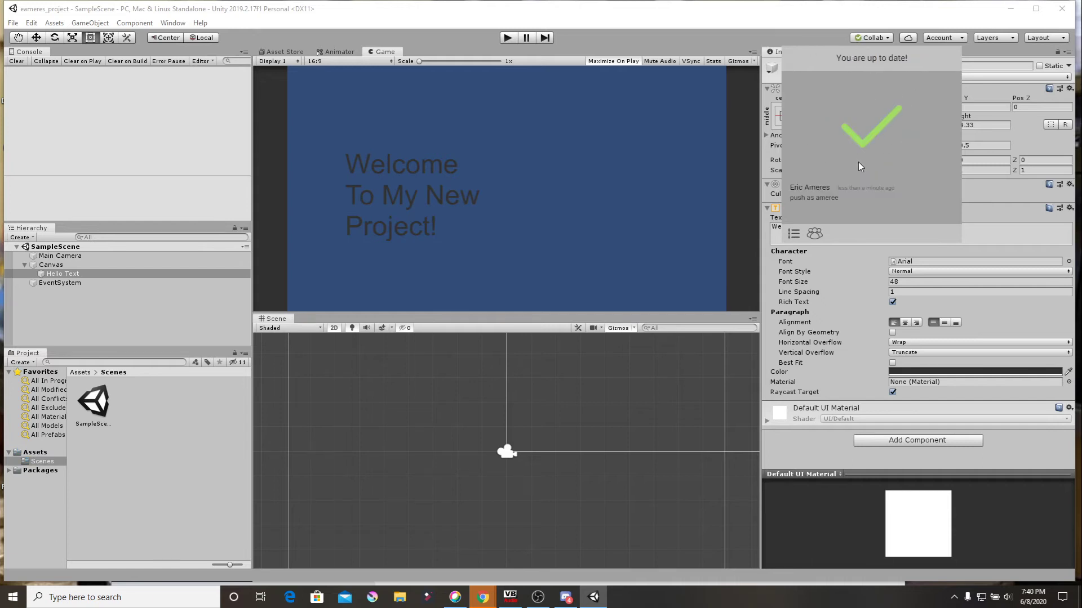
- Open the Collab History, examine the asset changes of each commit, and close the history
{"action": "left_click", "coordinate": [794, 232]}
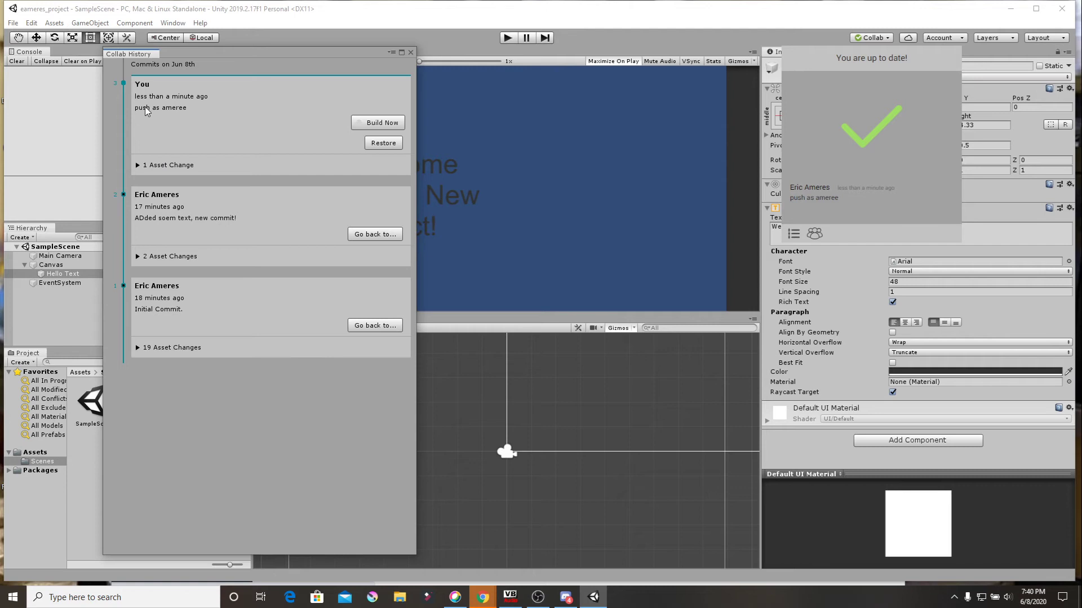
{"action": "left_click", "coordinate": [138, 165]}
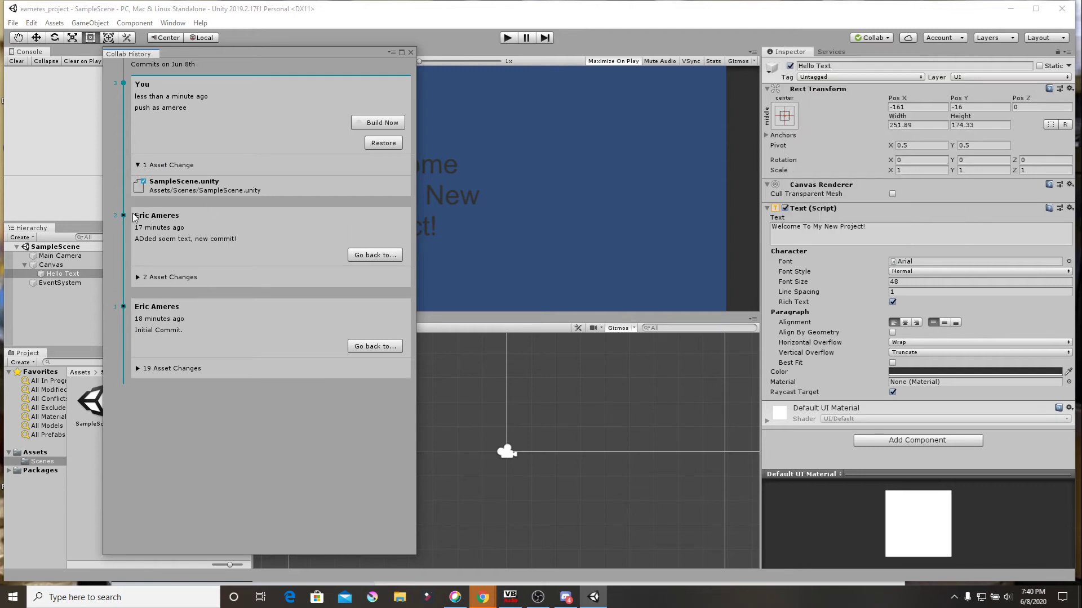
{"action": "left_click", "coordinate": [138, 278]}
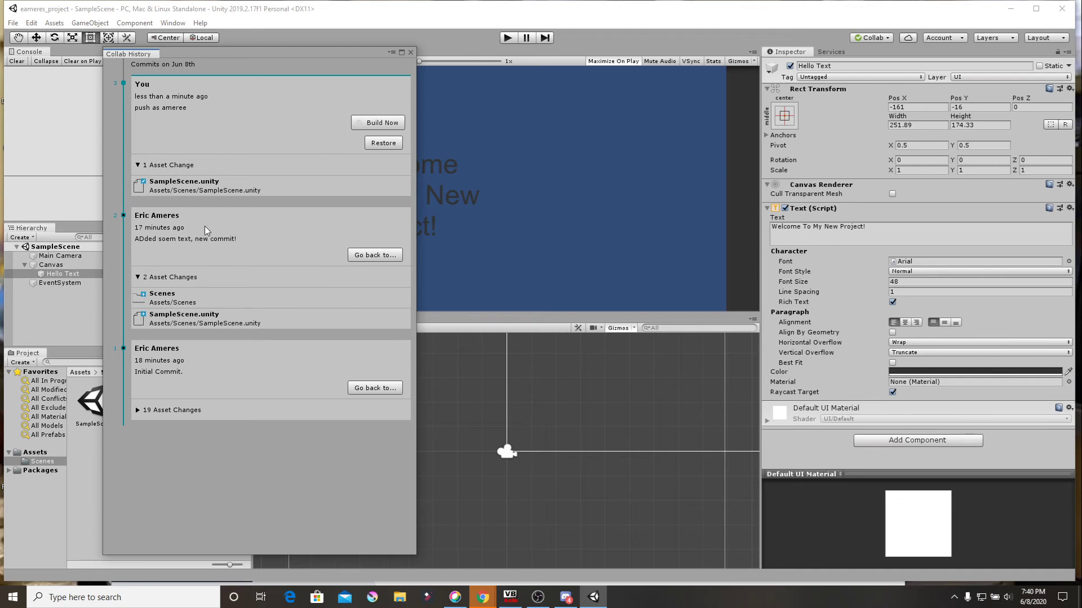
{"action": "left_click", "coordinate": [137, 411]}
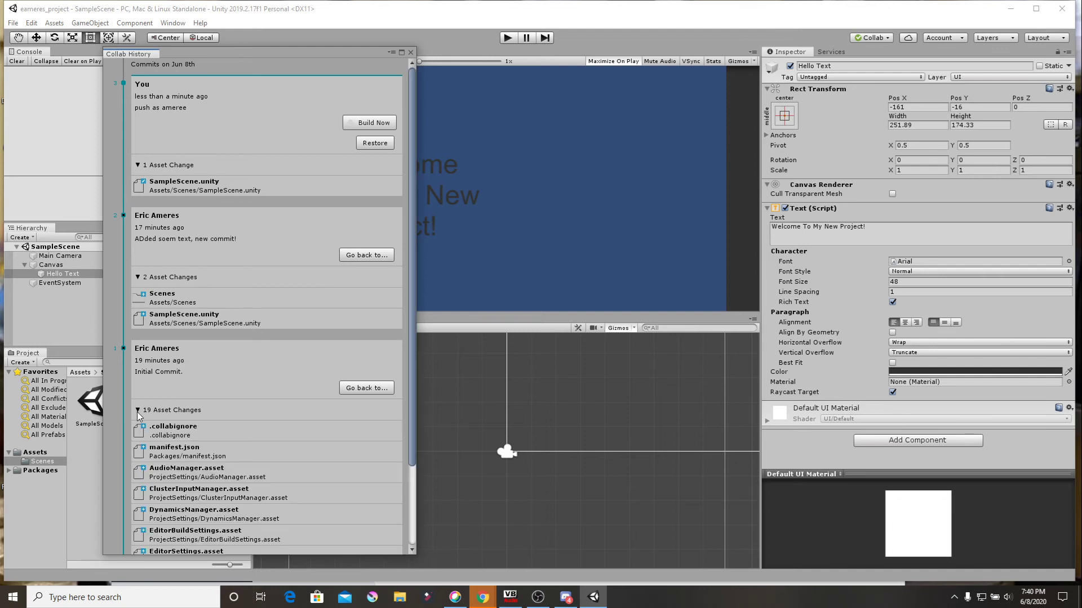
{"action": "left_click", "coordinate": [139, 412]}
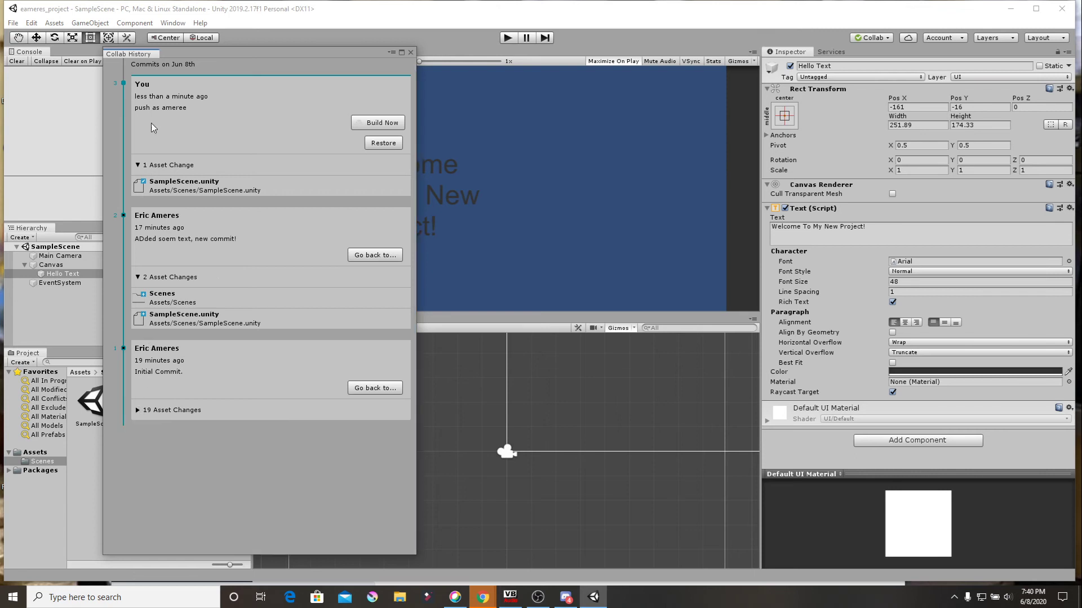
{"action": "left_click", "coordinate": [411, 53]}
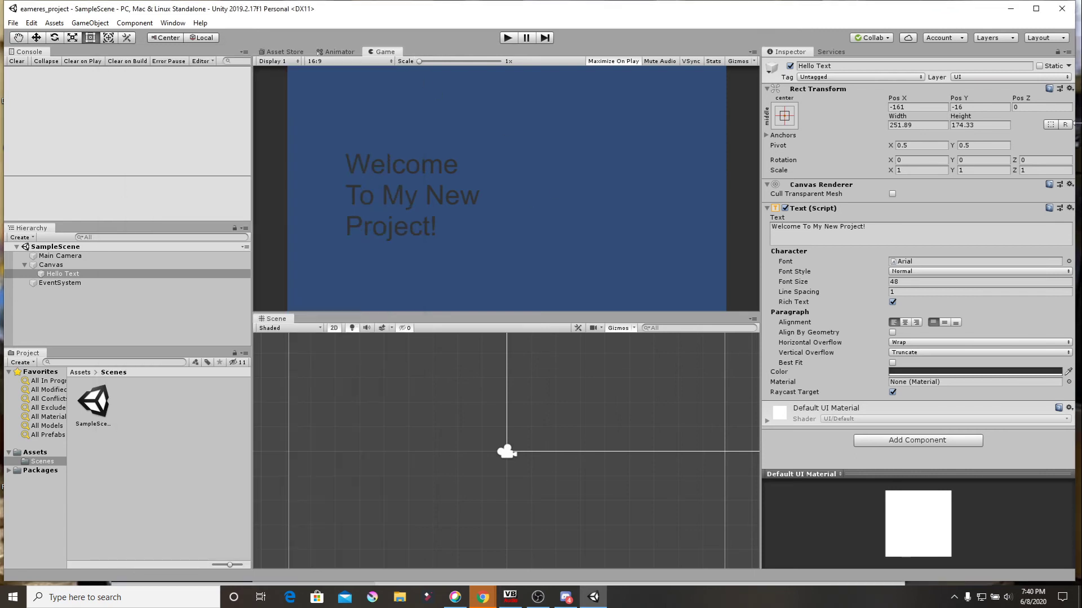